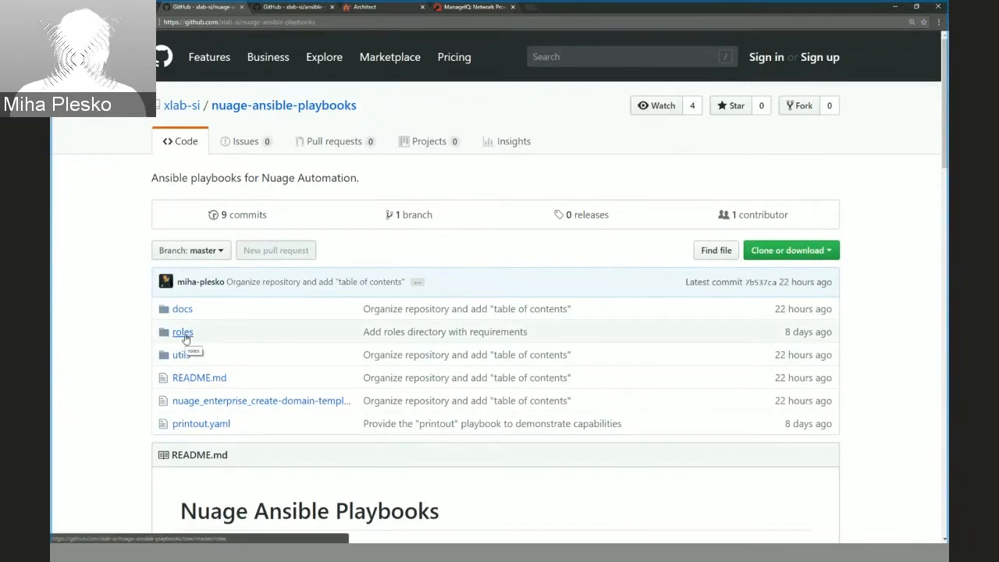
Inspect requirements.yml in the roles folder, and return to the root of the nuage-ansible-playbooks repository.
{"action": "left_click", "coordinate": [184, 333]}
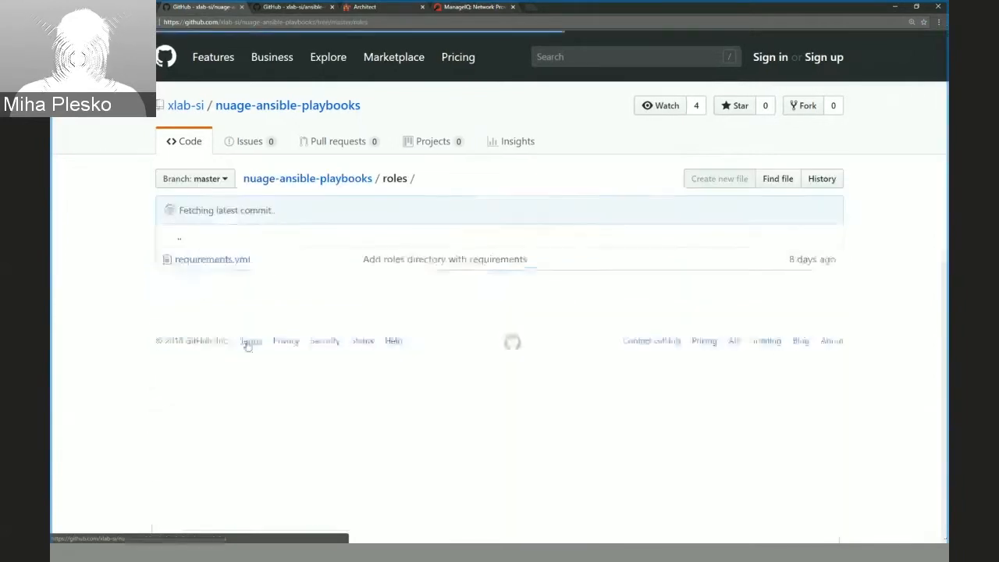
{"action": "left_click", "coordinate": [223, 261]}
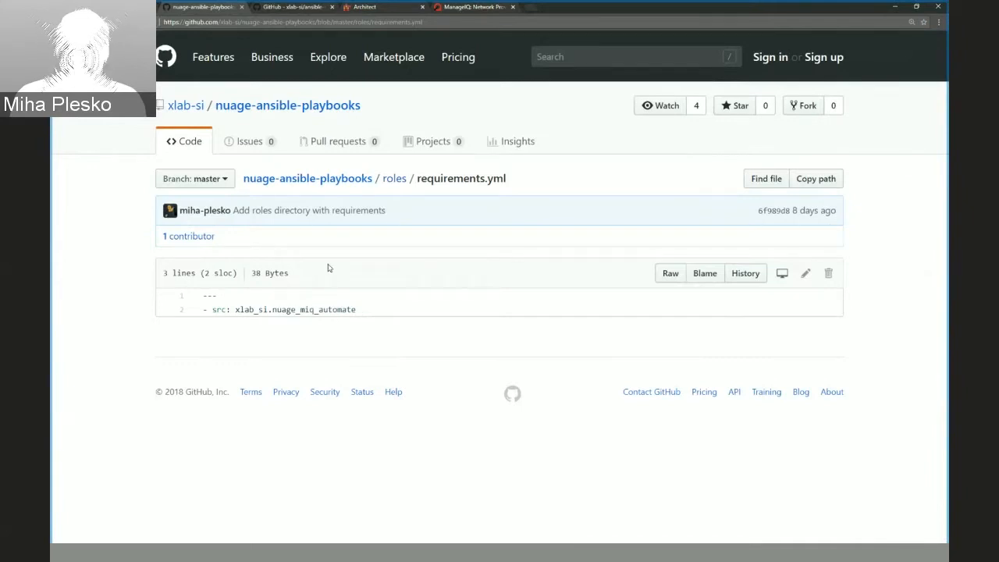
{"action": "left_click", "coordinate": [314, 182]}
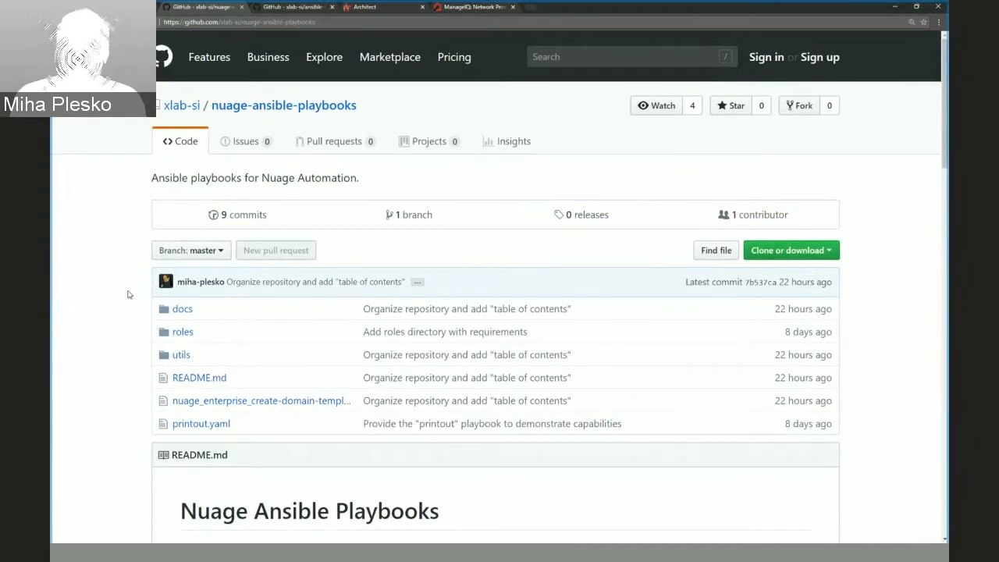
Open nuage_enterprise_create-domain-template.yaml and examine the task that sets enterprise_id from the event variable.
{"action": "left_click", "coordinate": [283, 401]}
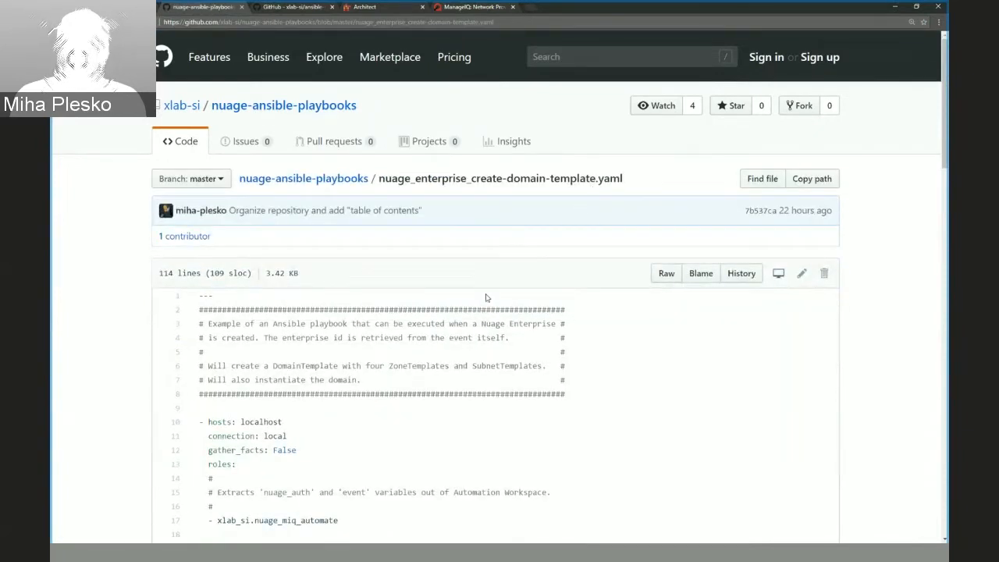
{"action": "scroll", "coordinate": [134, 348], "scroll_direction": "down", "scroll_amount": 3}
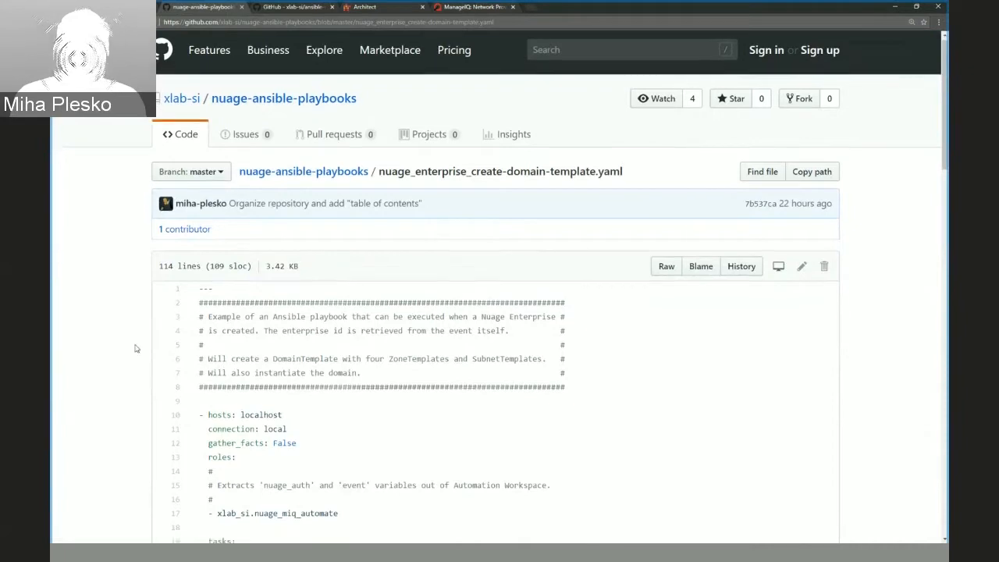
{"action": "scroll", "coordinate": [134, 348], "scroll_direction": "down", "scroll_amount": 2}
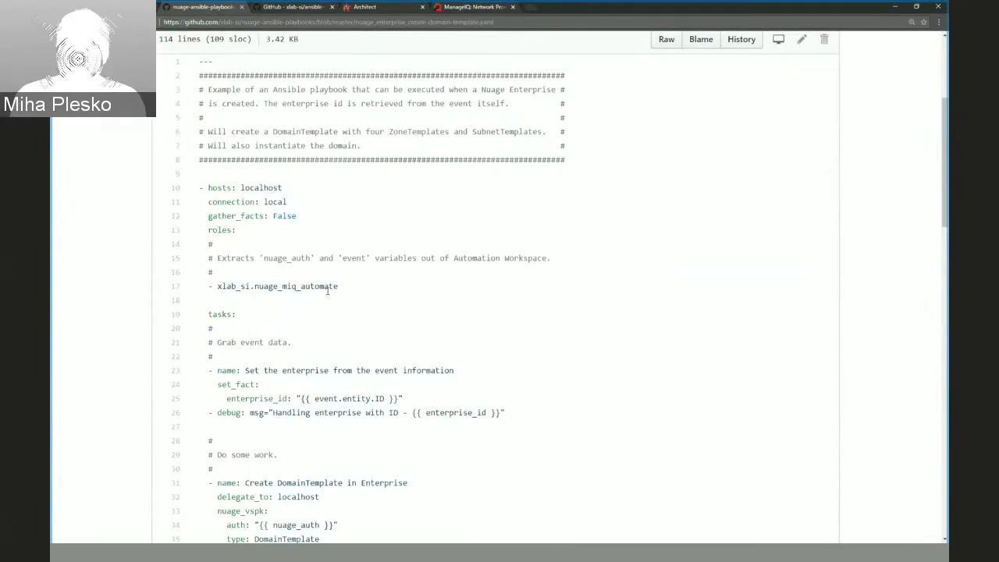
{"action": "scroll", "coordinate": [326, 291], "scroll_direction": "down", "scroll_amount": 1}
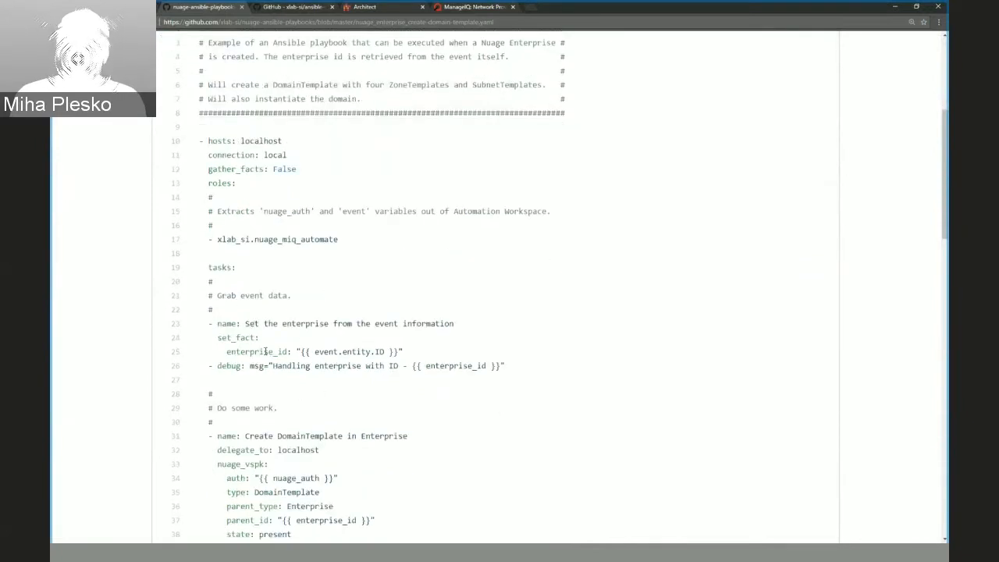
{"action": "double_click", "coordinate": [268, 353]}
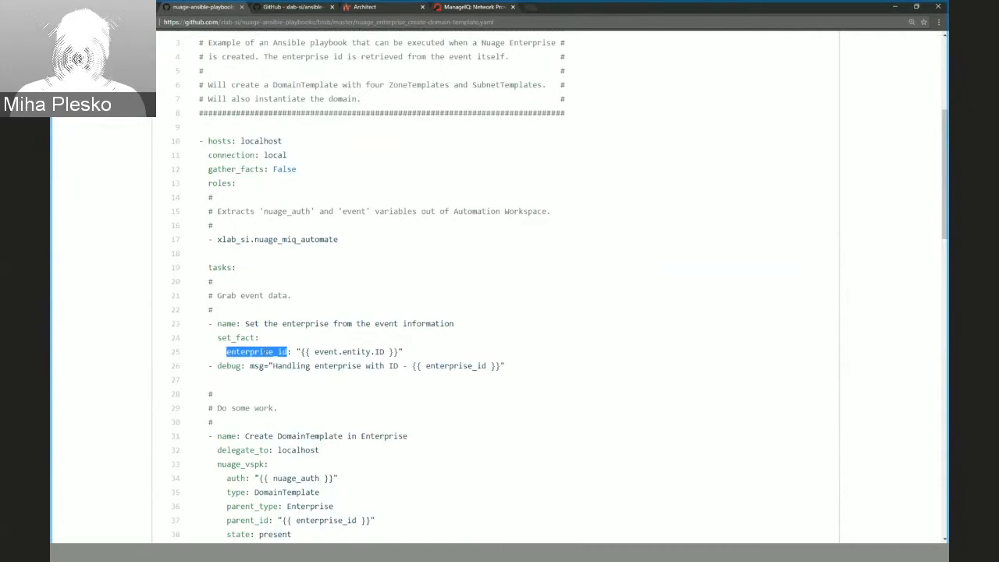
{"action": "left_click", "coordinate": [298, 351]}
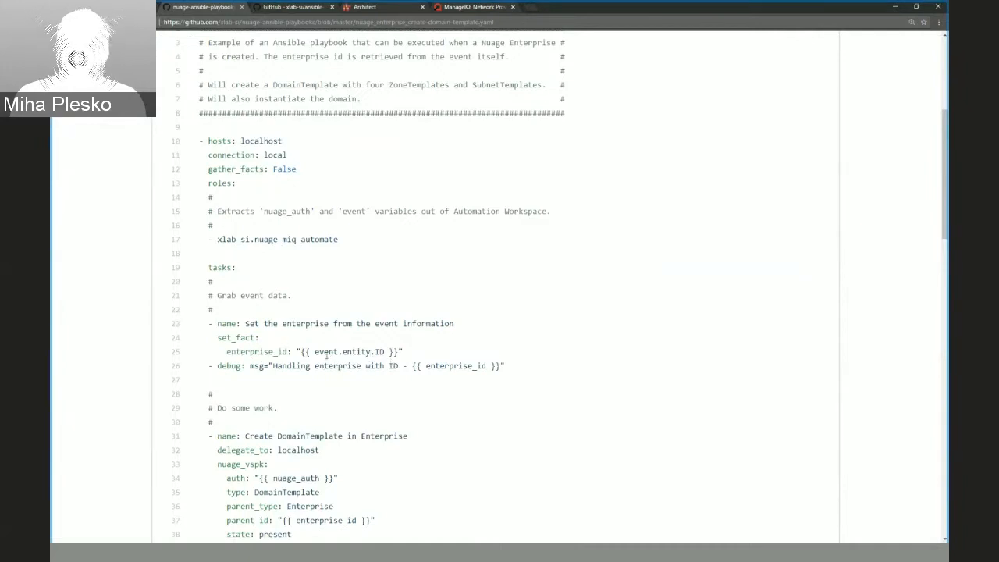
{"action": "double_click", "coordinate": [326, 352]}
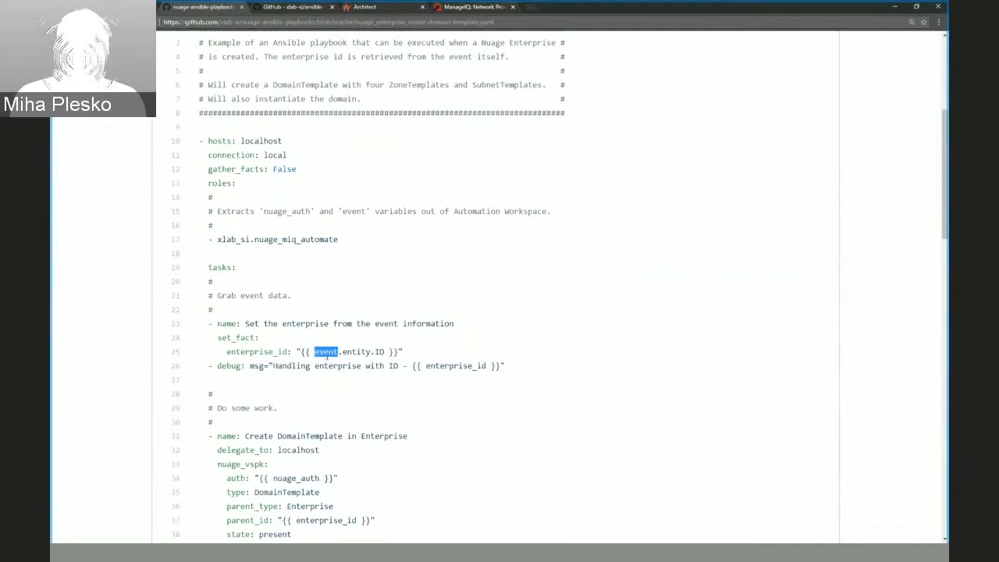
Examine the playbook's nuage_miq_automate role entry and the nuage_auth and event variables named in its comment.
{"action": "scroll", "coordinate": [328, 357], "scroll_direction": "up", "scroll_amount": 2}
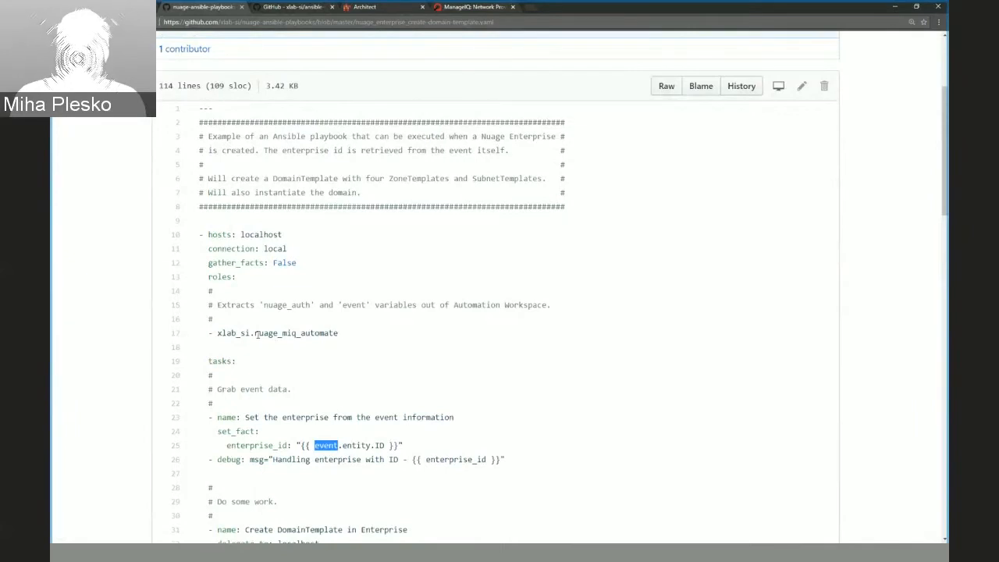
{"action": "left_click_drag", "start_coordinate": [259, 335], "coordinate": [329, 335]}
{"action": "left_click", "coordinate": [340, 336]}
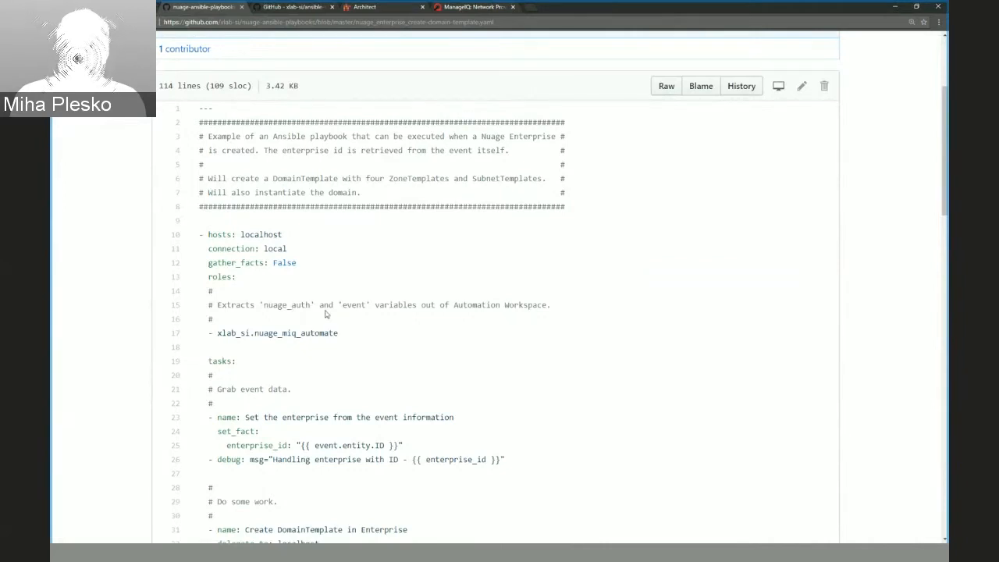
{"action": "double_click", "coordinate": [277, 305]}
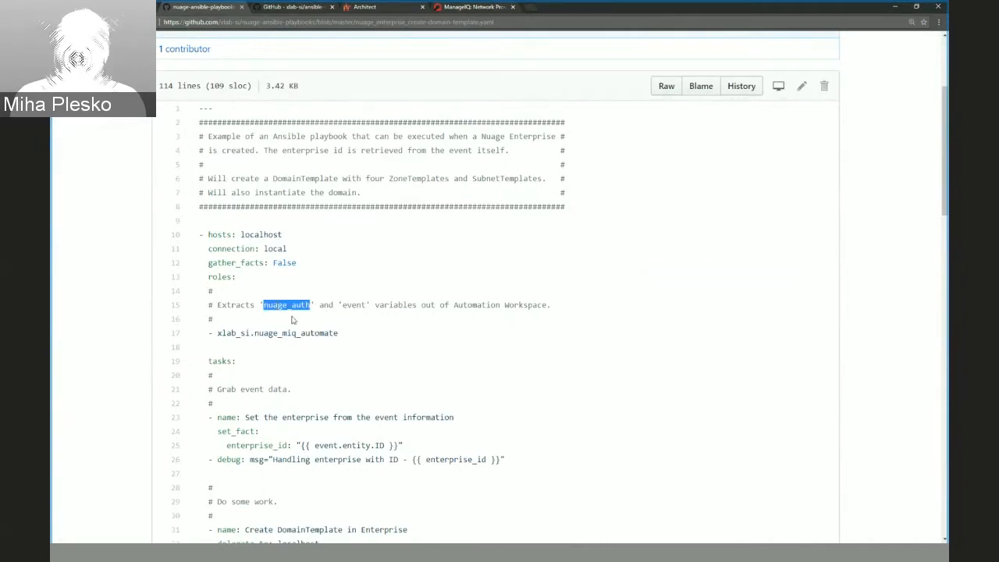
{"action": "double_click", "coordinate": [351, 305]}
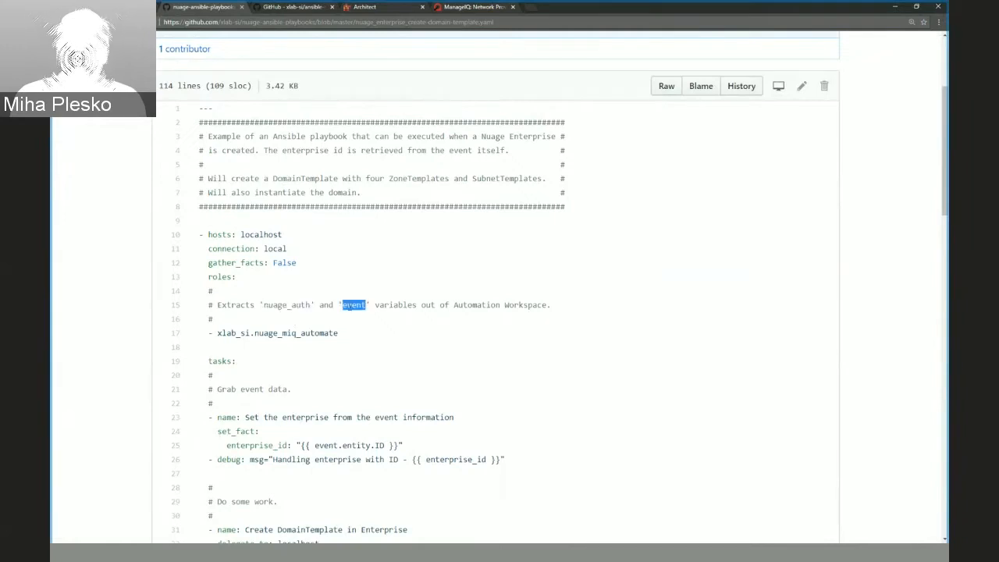
{"action": "scroll", "coordinate": [345, 323], "scroll_direction": "down", "scroll_amount": 1}
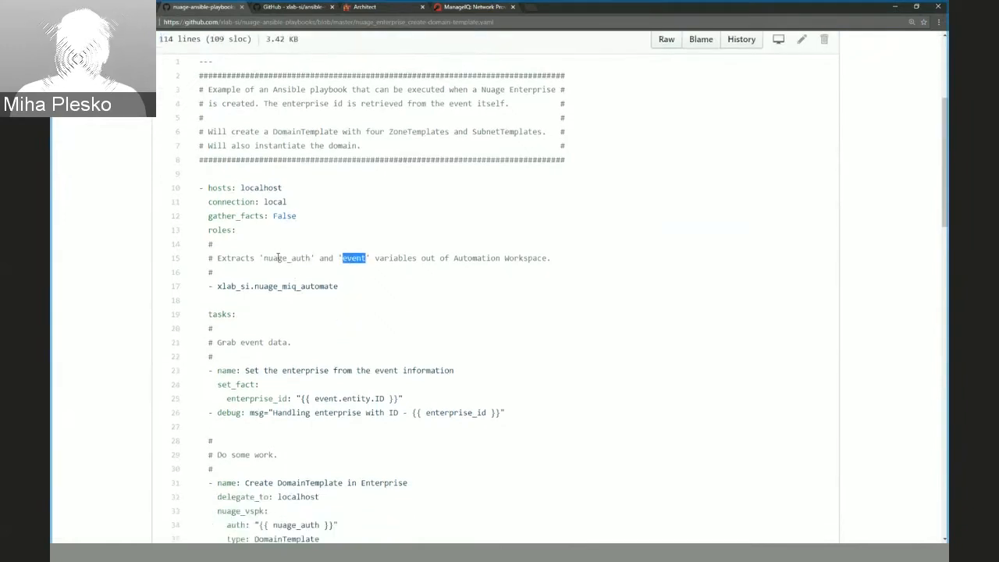
{"action": "double_click", "coordinate": [278, 258]}
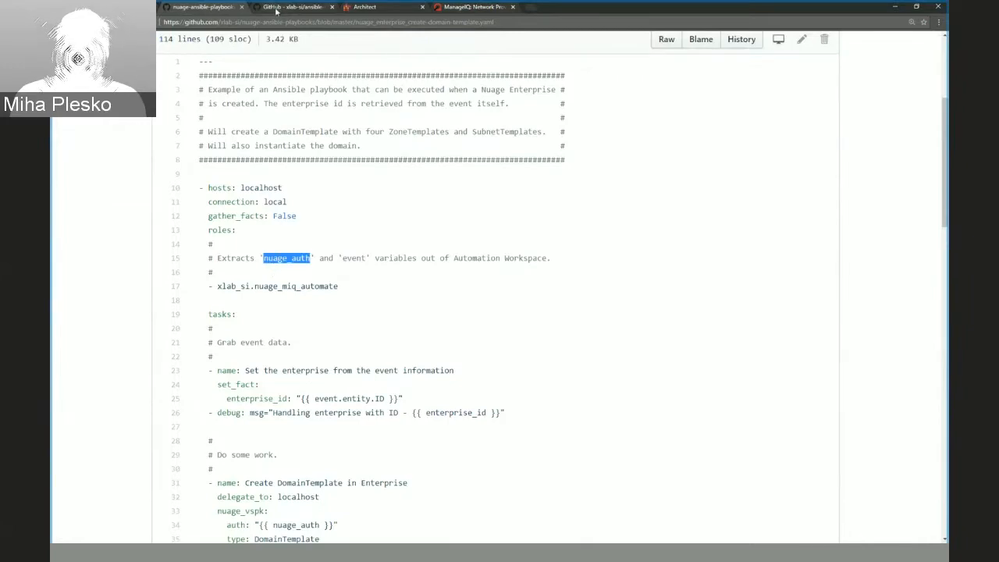
Switch to the ansible-role-nuage-miq-automate repository and read the README's Nuage credentials and EMS event data examples.
{"action": "left_click", "coordinate": [275, 10]}
{"action": "scroll", "coordinate": [128, 359], "scroll_direction": "down", "scroll_amount": 4}
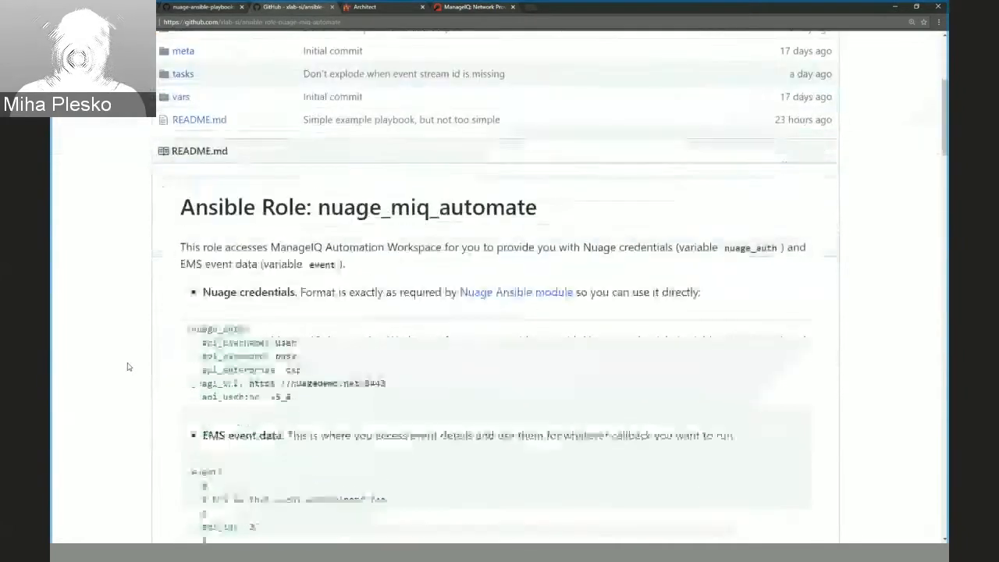
{"action": "scroll", "coordinate": [128, 366], "scroll_direction": "down", "scroll_amount": 1}
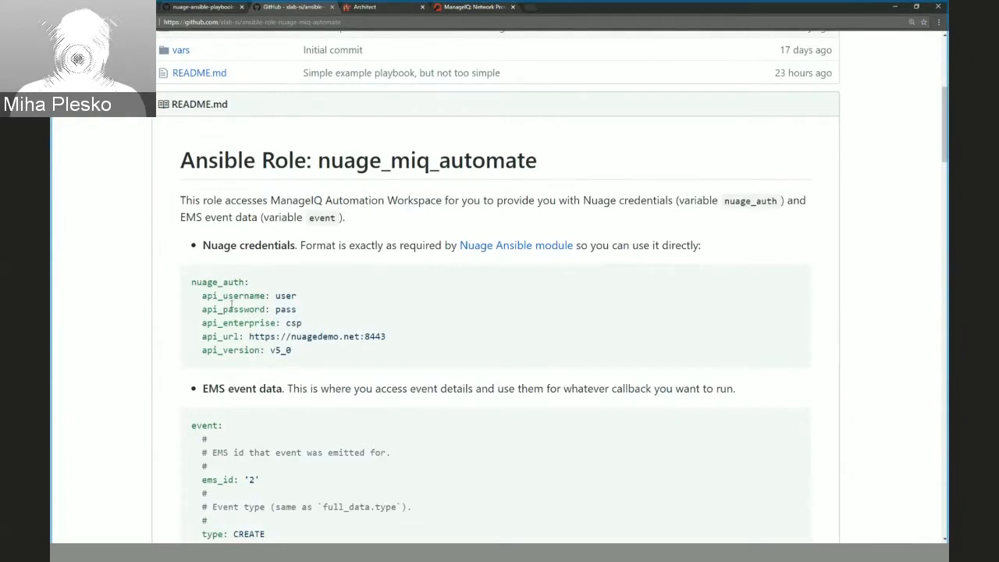
{"action": "scroll", "coordinate": [231, 304], "scroll_direction": "down", "scroll_amount": 4}
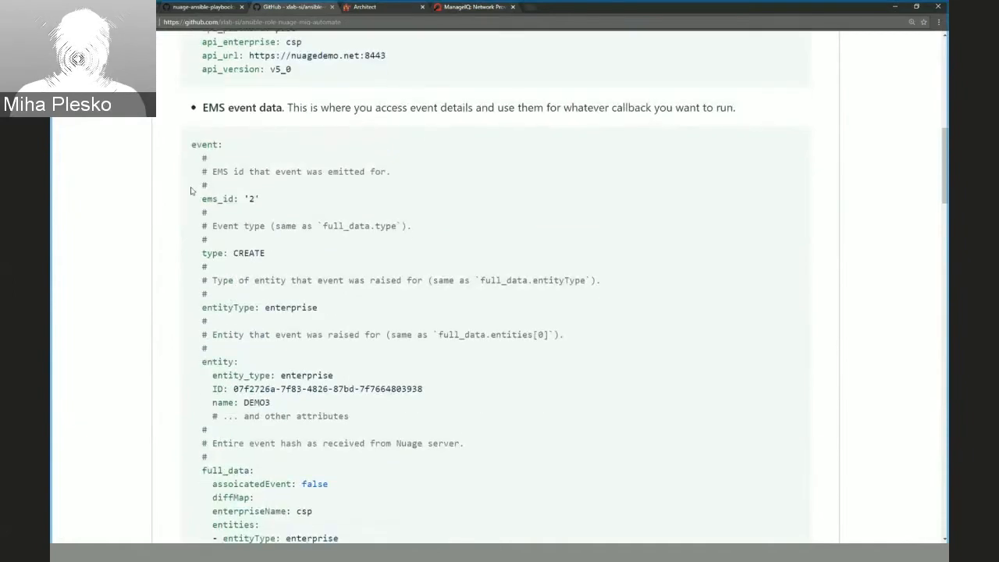
{"action": "scroll", "coordinate": [191, 168], "scroll_direction": "down", "scroll_amount": 1}
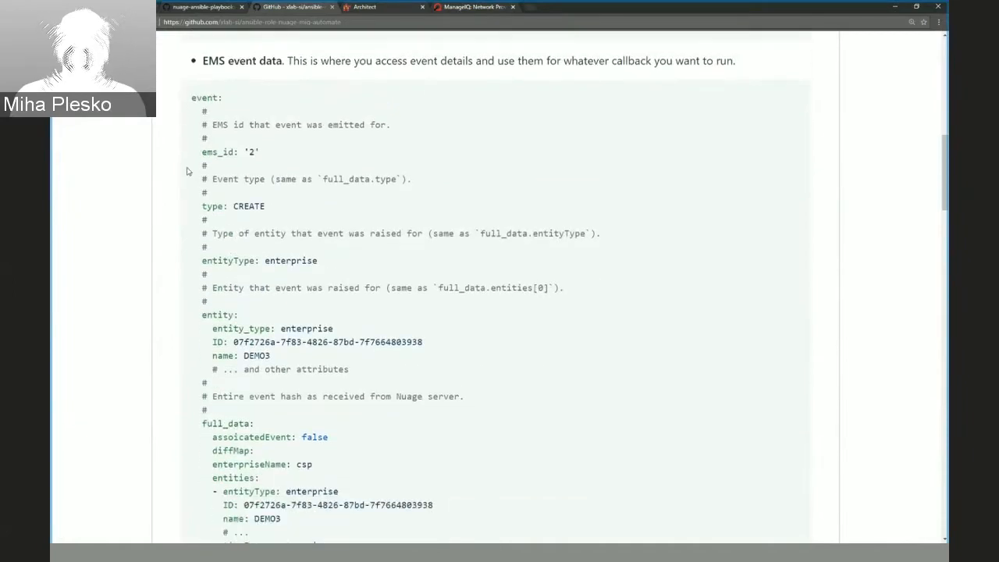
{"action": "scroll", "coordinate": [300, 329], "scroll_direction": "down", "scroll_amount": 3}
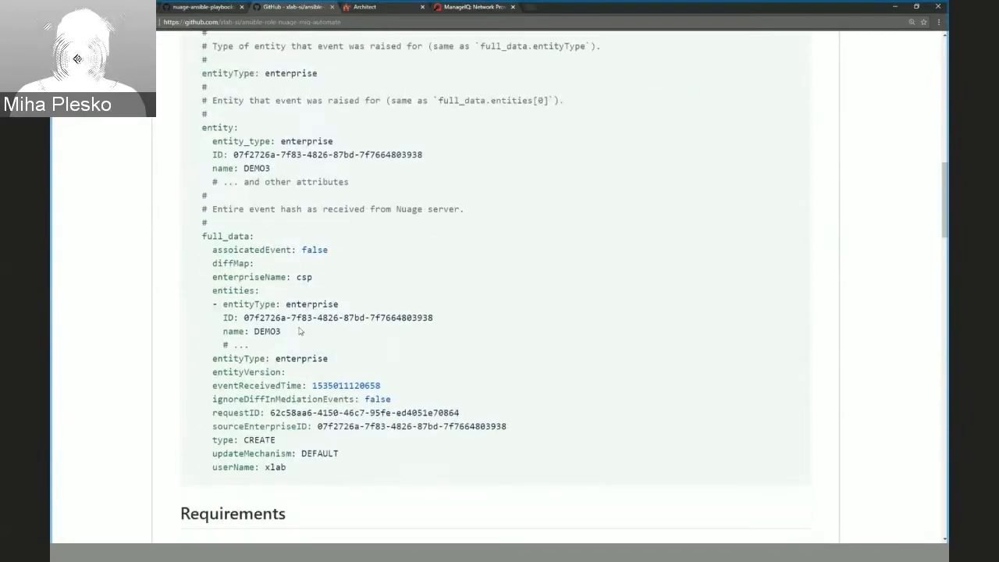
Compare the entity and full_data sections of the README's example event.
{"action": "scroll", "coordinate": [301, 328], "scroll_direction": "up", "scroll_amount": 3}
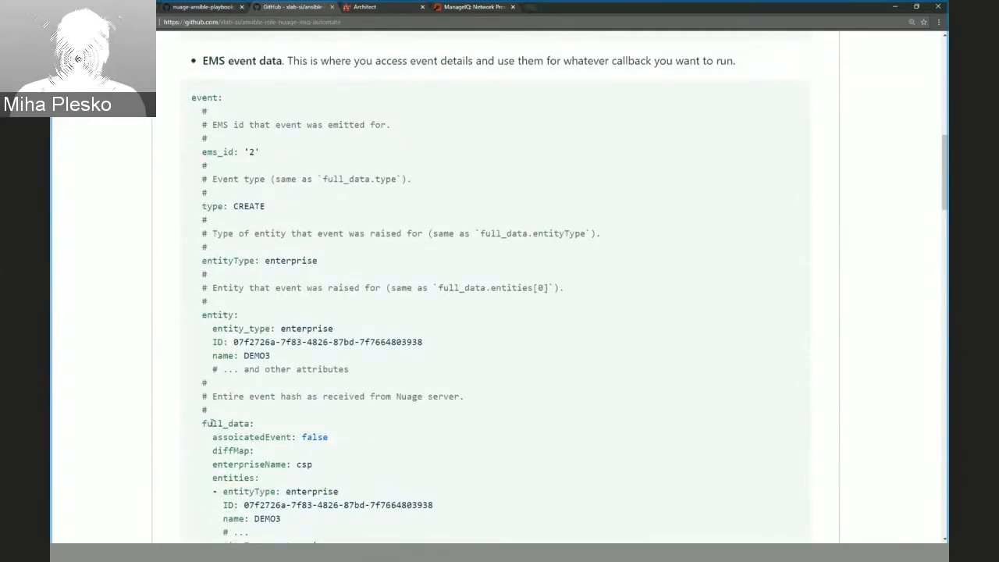
{"action": "scroll", "coordinate": [212, 423], "scroll_direction": "down", "scroll_amount": 2}
{"action": "scroll", "coordinate": [214, 353], "scroll_direction": "down", "scroll_amount": 2}
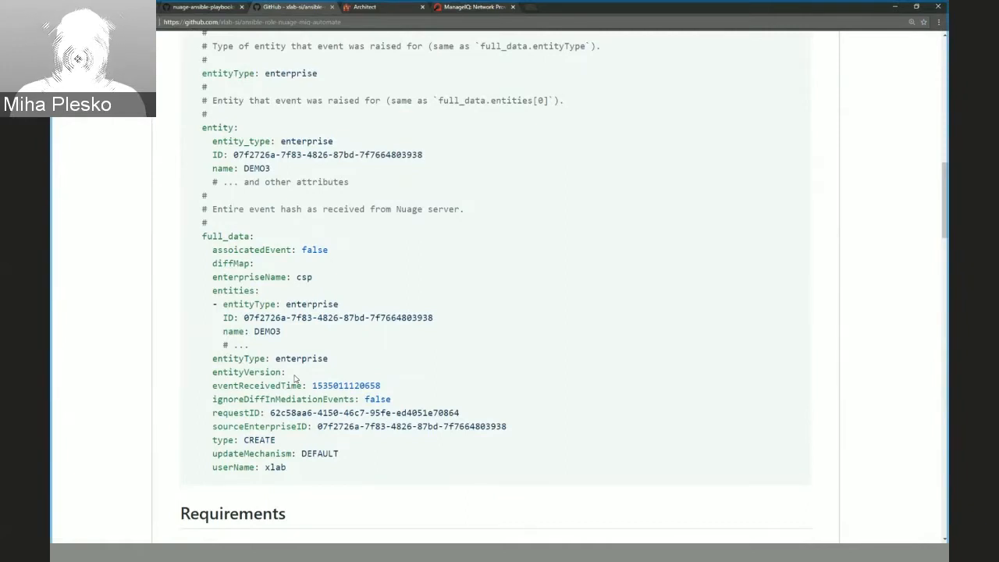
{"action": "scroll", "coordinate": [286, 346], "scroll_direction": "up", "scroll_amount": 3}
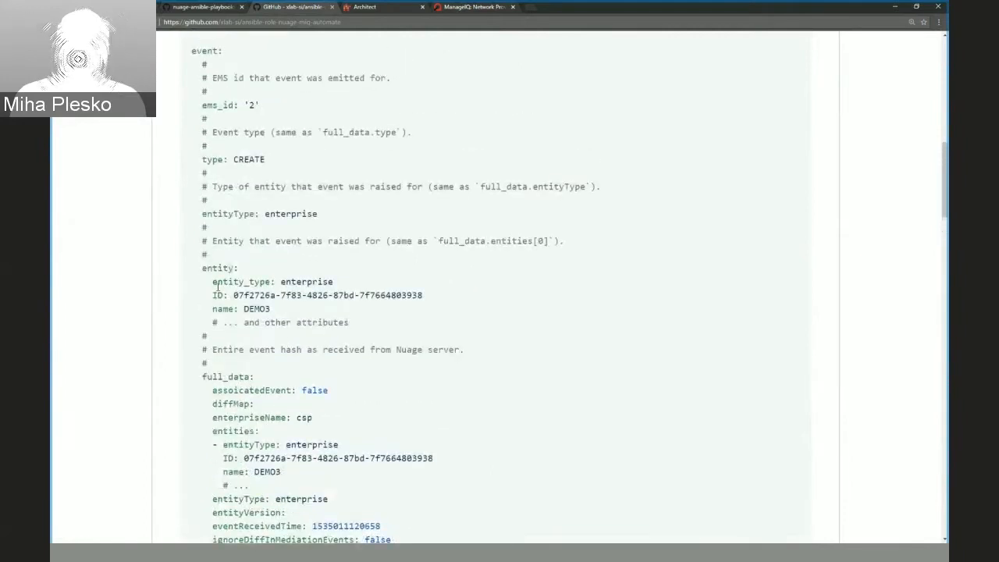
{"action": "scroll", "coordinate": [229, 284], "scroll_direction": "up", "scroll_amount": 2}
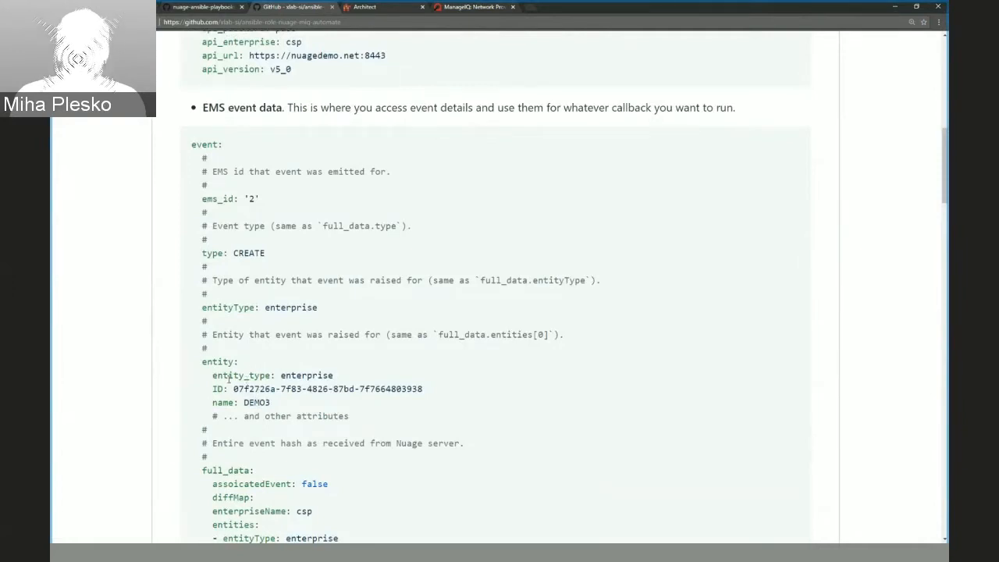
{"action": "scroll", "coordinate": [228, 380], "scroll_direction": "down", "scroll_amount": 1}
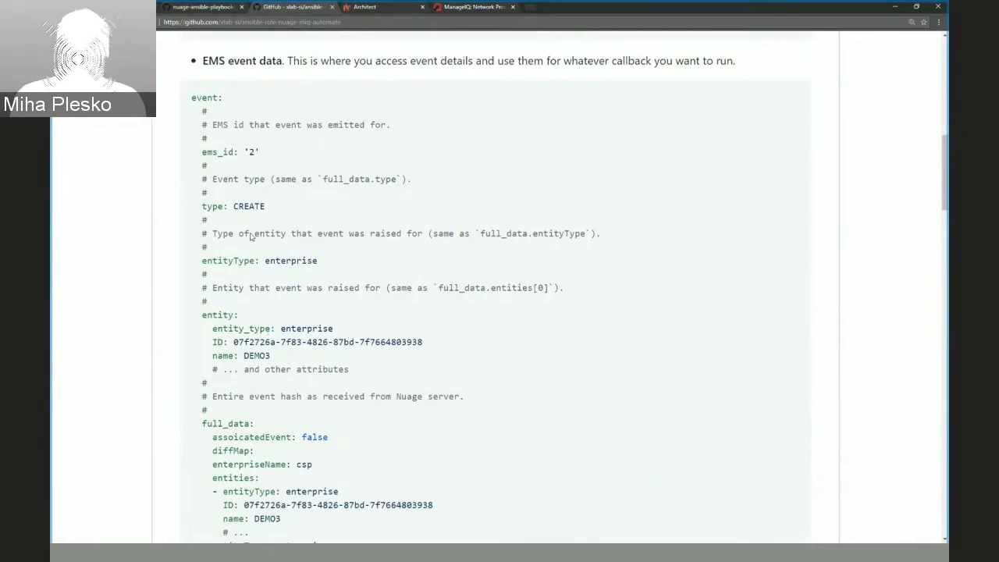
Trace the event, entity and ID keys in the README's event example by highlighting each one.
{"action": "double_click", "coordinate": [201, 98]}
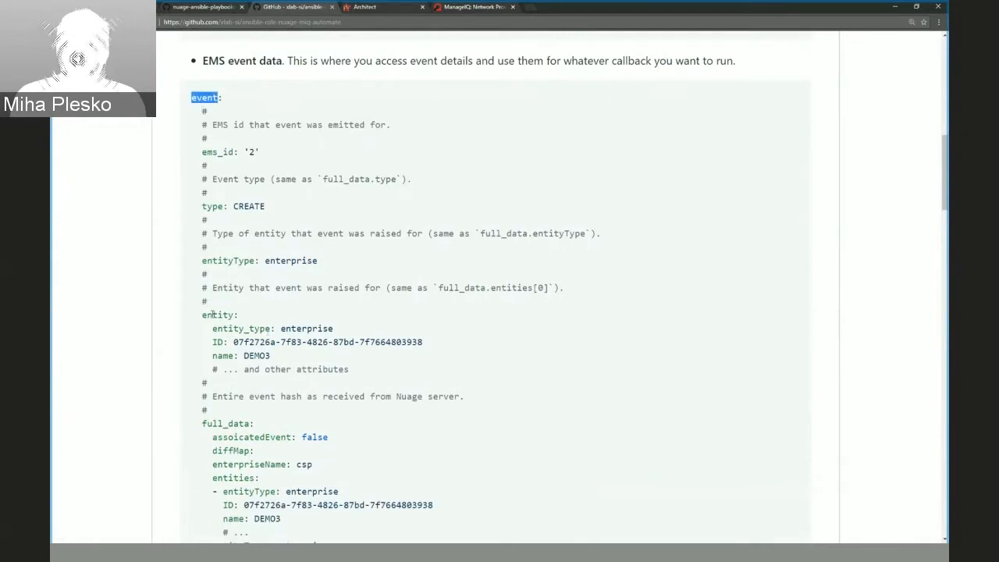
{"action": "double_click", "coordinate": [213, 314]}
{"action": "double_click", "coordinate": [217, 342]}
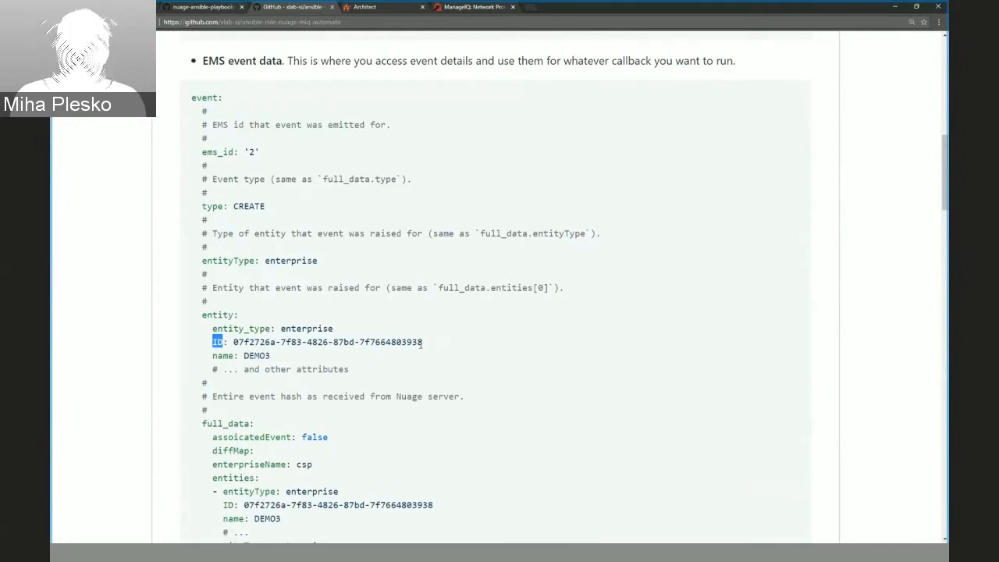
Return to the domain-template playbook and highlight enterprise_id where it is set from event.entity.ID.
{"action": "left_click", "coordinate": [199, 10]}
{"action": "scroll", "coordinate": [287, 291], "scroll_direction": "down", "scroll_amount": 1}
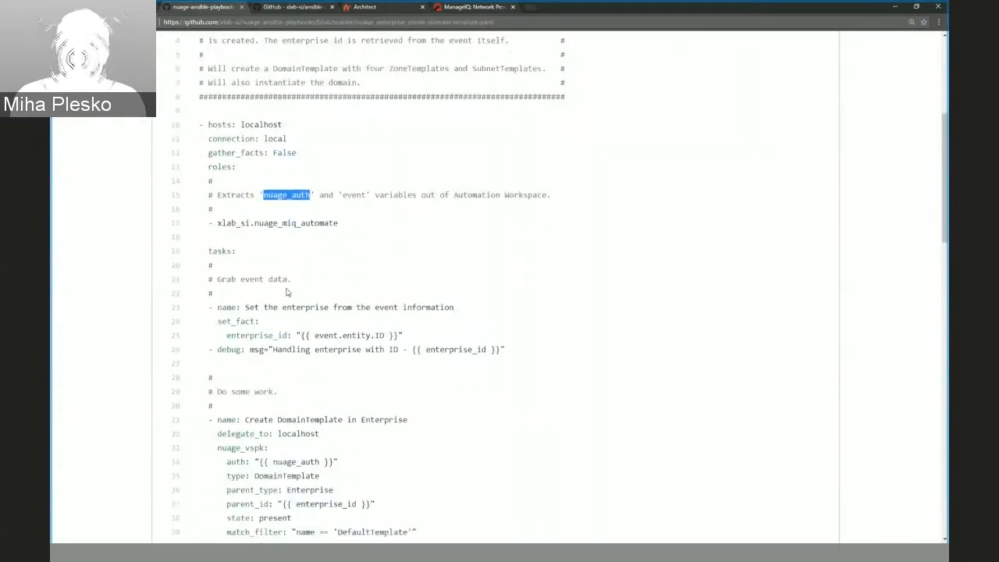
{"action": "scroll", "coordinate": [286, 291], "scroll_direction": "down", "scroll_amount": 3}
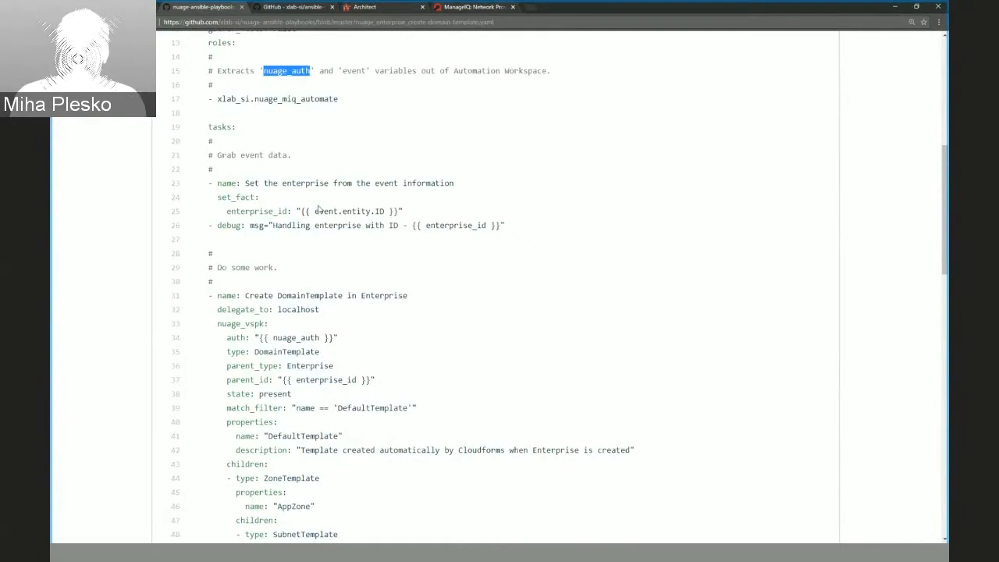
{"action": "double_click", "coordinate": [250, 212]}
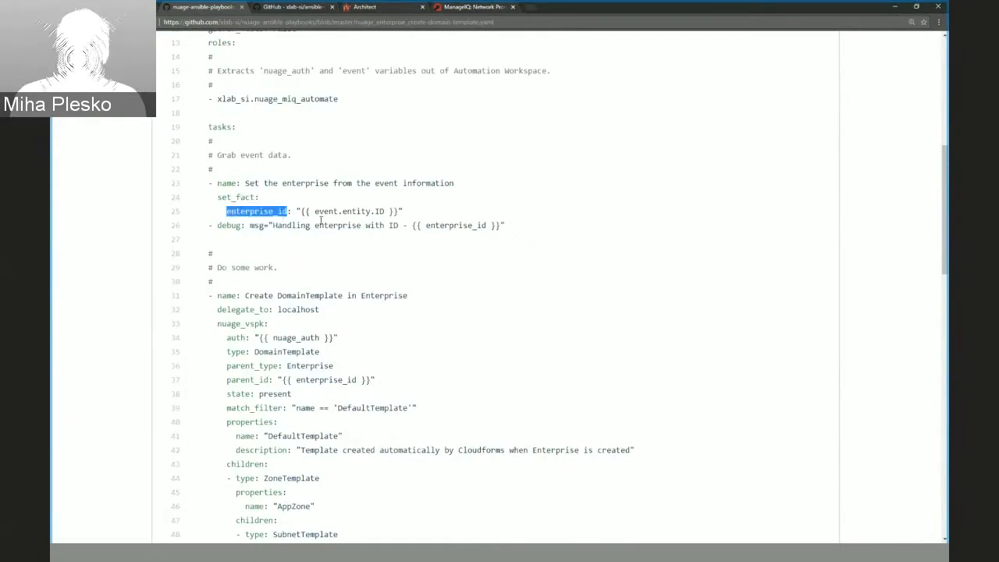
{"action": "left_click", "coordinate": [316, 212]}
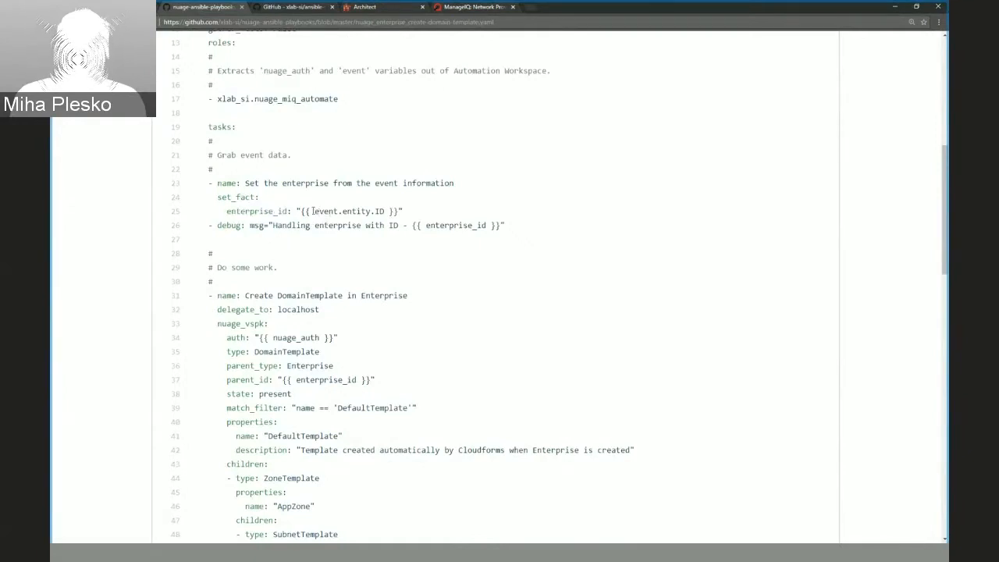
{"action": "double_click", "coordinate": [266, 213]}
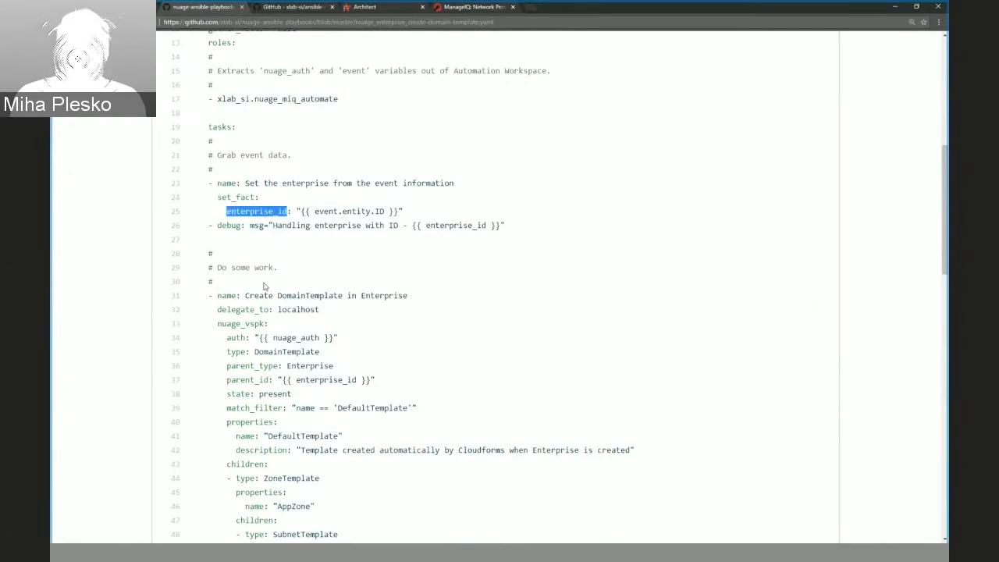
Review the playbook's Create DomainTemplate in Enterprise task and highlight its DomainTemplate type.
{"action": "scroll", "coordinate": [265, 287], "scroll_direction": "down", "scroll_amount": 1}
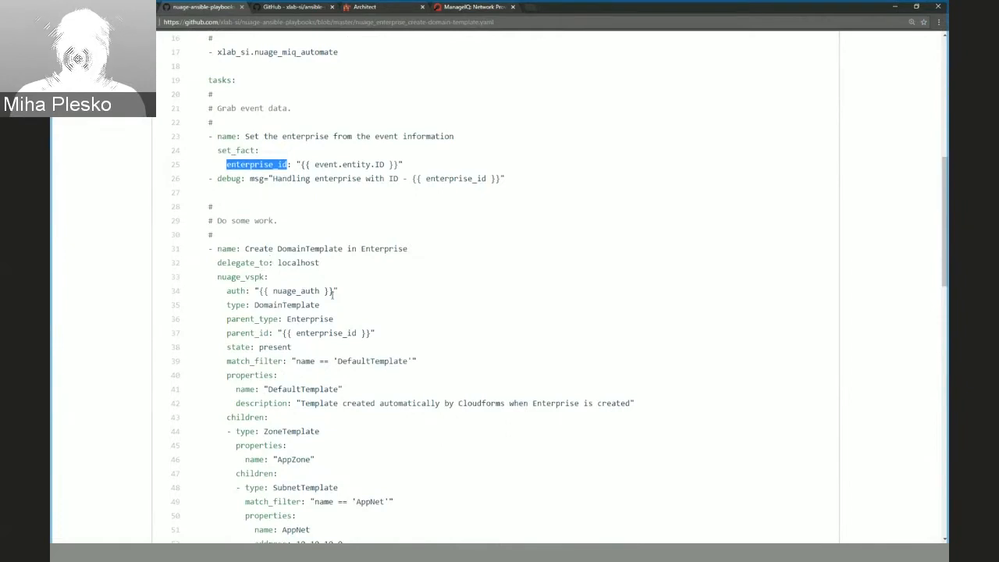
{"action": "scroll", "coordinate": [383, 352], "scroll_direction": "down", "scroll_amount": 6}
{"action": "scroll", "coordinate": [383, 354], "scroll_direction": "up", "scroll_amount": 7}
{"action": "scroll", "coordinate": [382, 354], "scroll_direction": "down", "scroll_amount": 1}
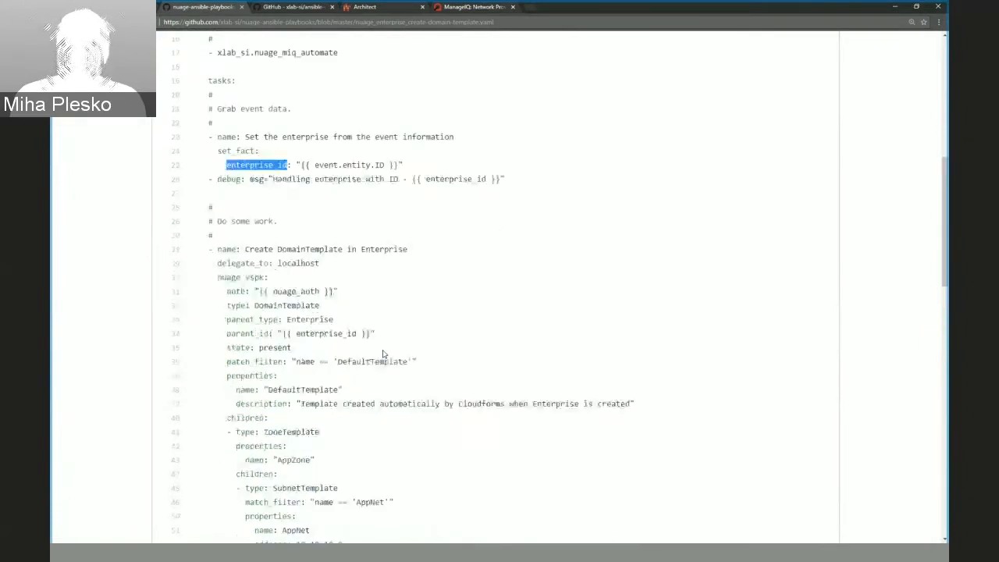
{"action": "double_click", "coordinate": [297, 306]}
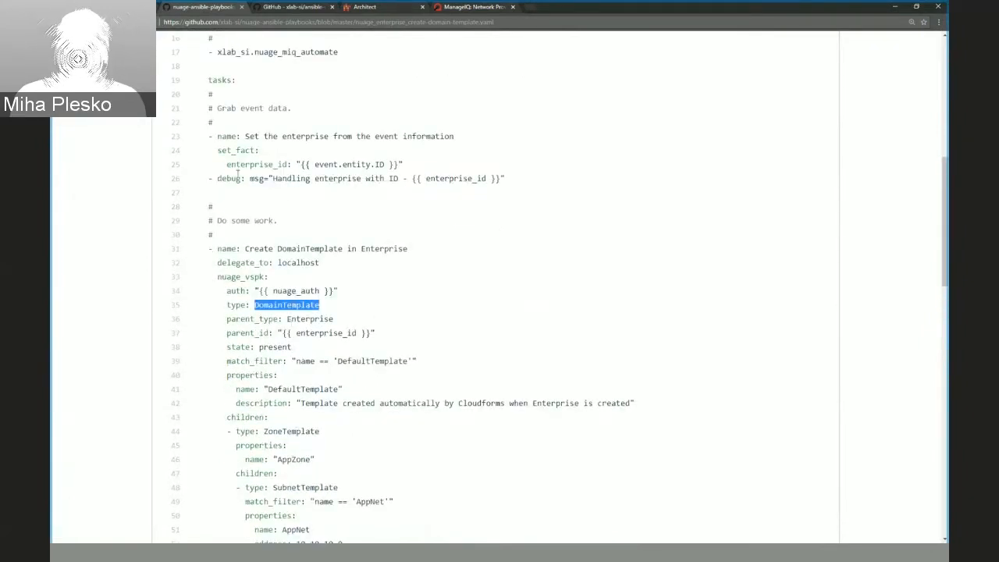
Examine the zone and subnet templates nested under the domain template, highlighting the AppZone and LBZone names.
{"action": "scroll", "coordinate": [263, 342], "scroll_direction": "down", "scroll_amount": 1}
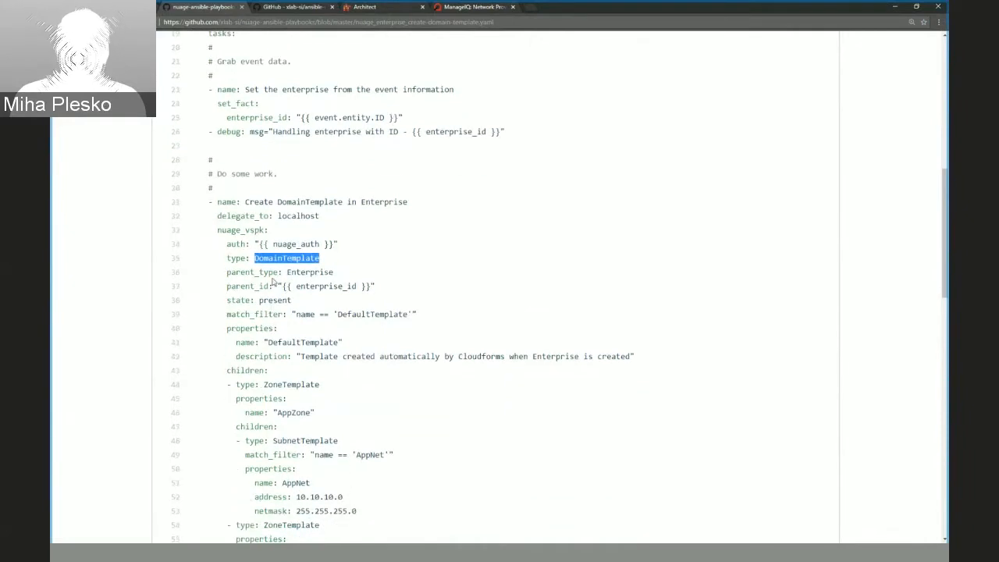
{"action": "scroll", "coordinate": [282, 337], "scroll_direction": "down", "scroll_amount": 1}
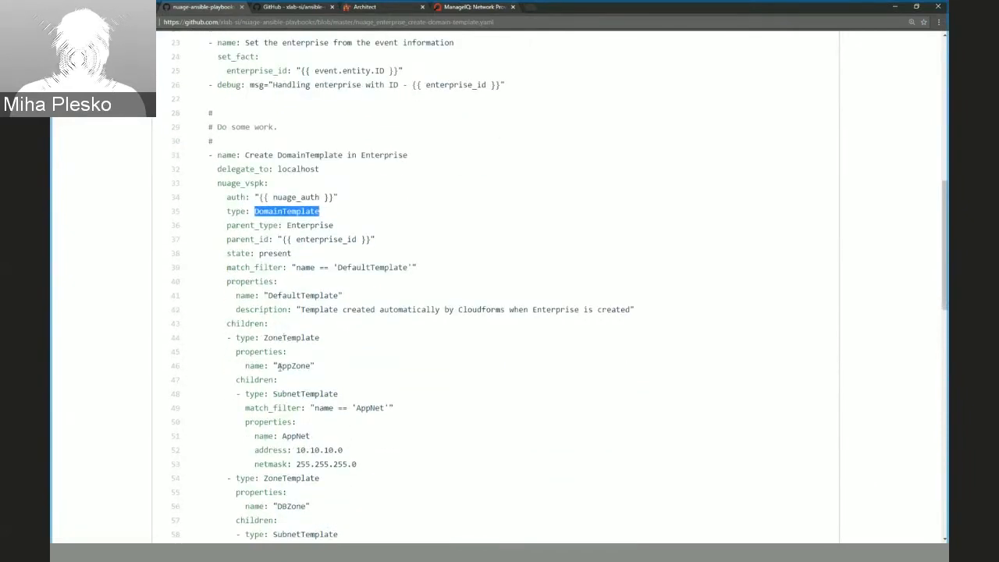
{"action": "scroll", "coordinate": [284, 394], "scroll_direction": "down", "scroll_amount": 2}
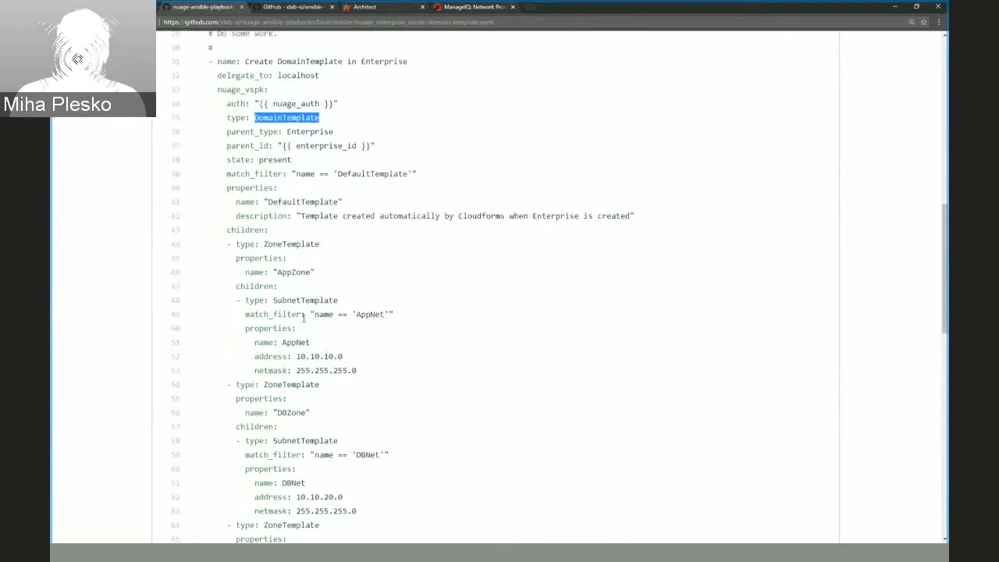
{"action": "double_click", "coordinate": [293, 272]}
{"action": "scroll", "coordinate": [296, 359], "scroll_direction": "down", "scroll_amount": 1}
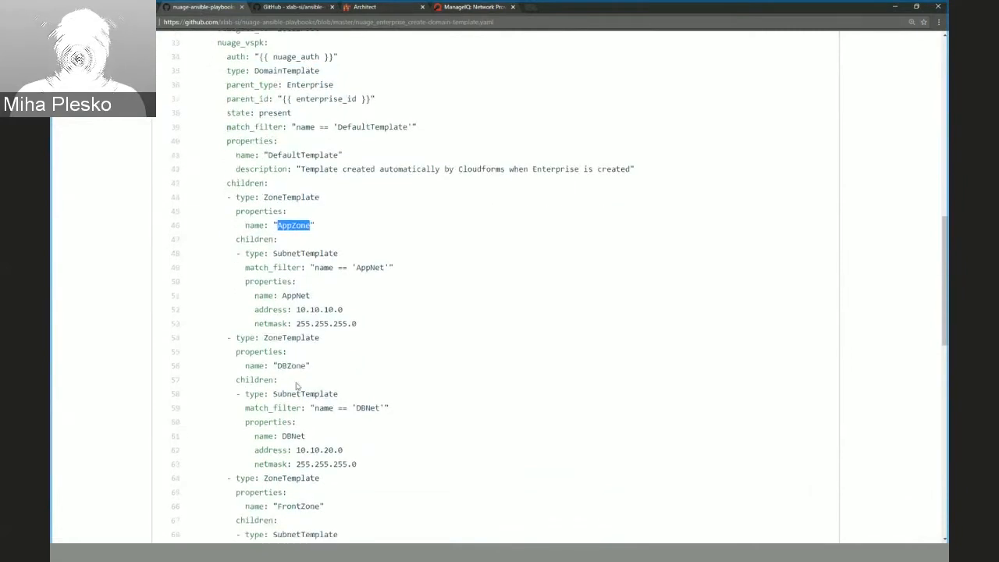
{"action": "scroll", "coordinate": [298, 382], "scroll_direction": "down", "scroll_amount": 1}
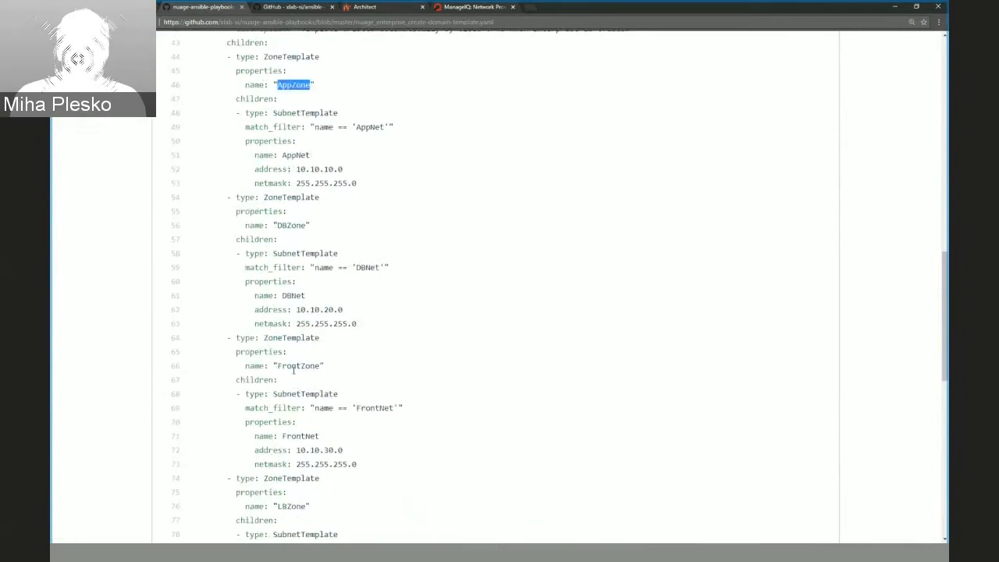
{"action": "scroll", "coordinate": [295, 382], "scroll_direction": "down", "scroll_amount": 2}
{"action": "double_click", "coordinate": [293, 410]}
{"action": "scroll", "coordinate": [357, 410], "scroll_direction": "down", "scroll_amount": 2}
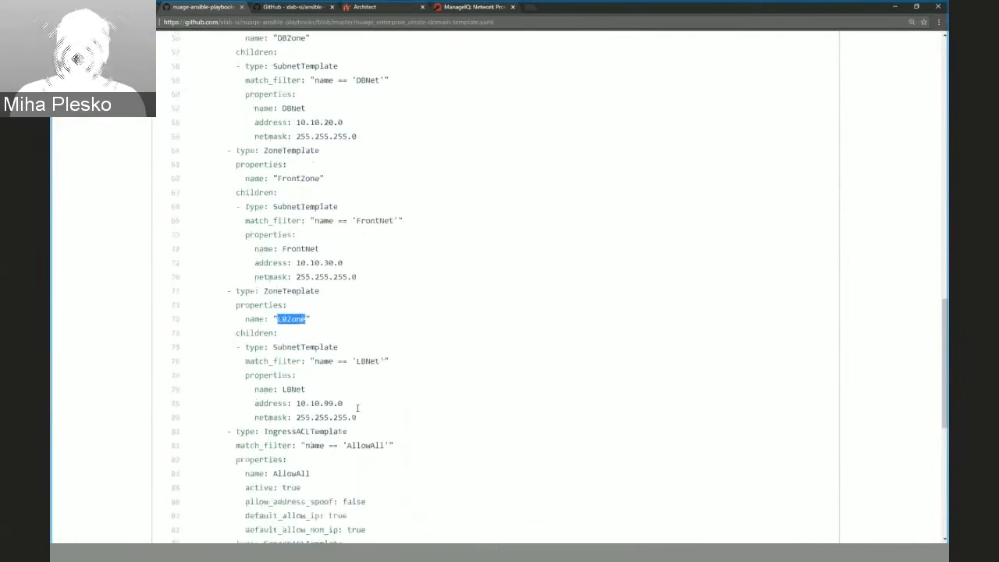
{"action": "scroll", "coordinate": [357, 407], "scroll_direction": "up", "scroll_amount": 2}
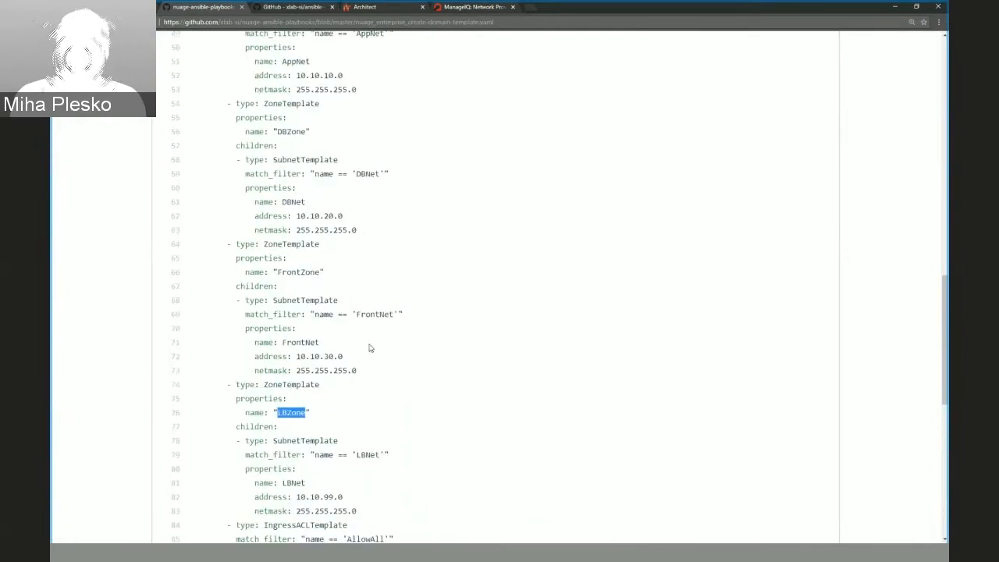
{"action": "scroll", "coordinate": [345, 318], "scroll_direction": "up", "scroll_amount": 1}
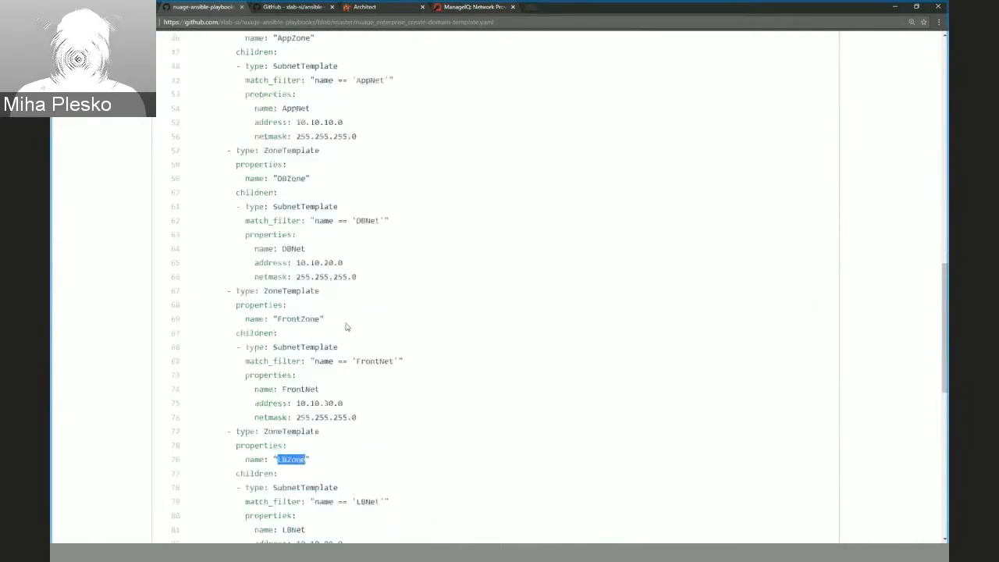
Highlight the Domain type and the nuage_auth variable in the Create Domains from the template task.
{"action": "scroll", "coordinate": [355, 308], "scroll_direction": "down", "scroll_amount": 13}
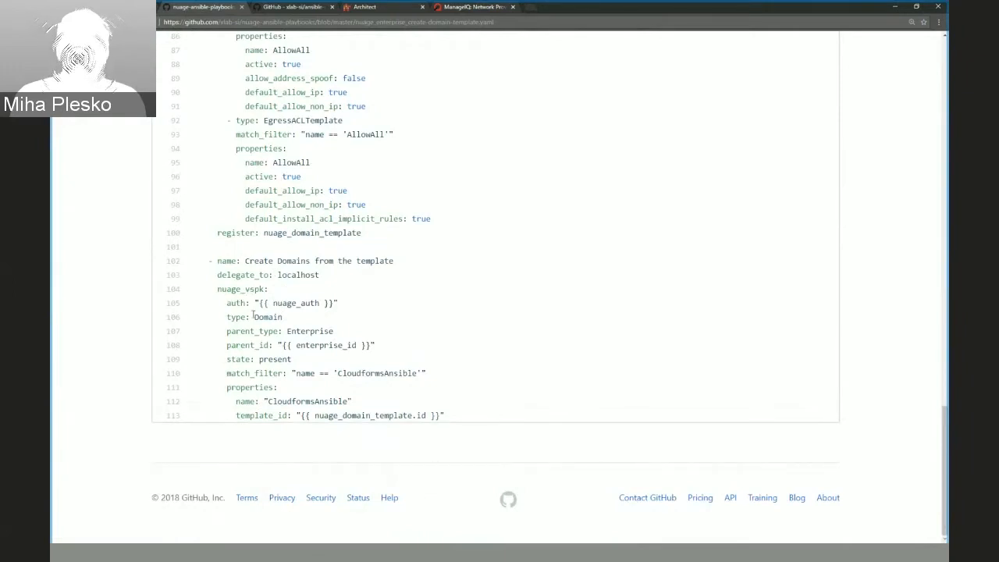
{"action": "double_click", "coordinate": [263, 317]}
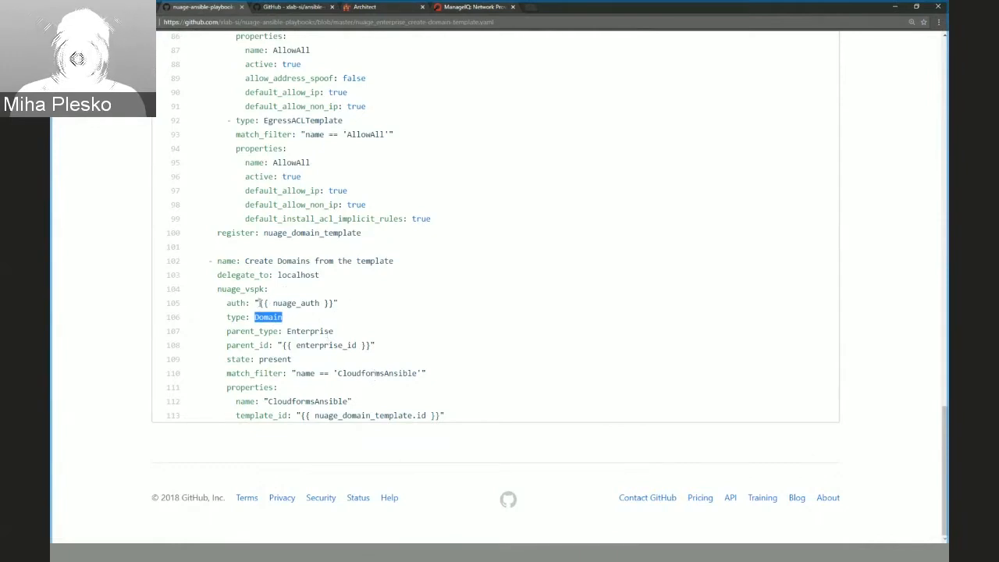
{"action": "left_click_drag", "start_coordinate": [227, 303], "coordinate": [367, 305]}
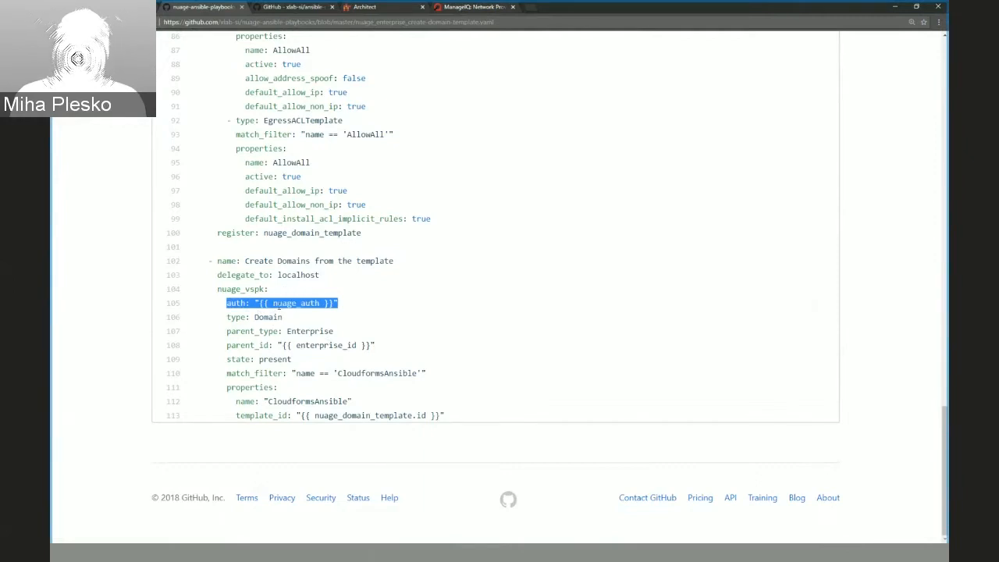
{"action": "double_click", "coordinate": [298, 304]}
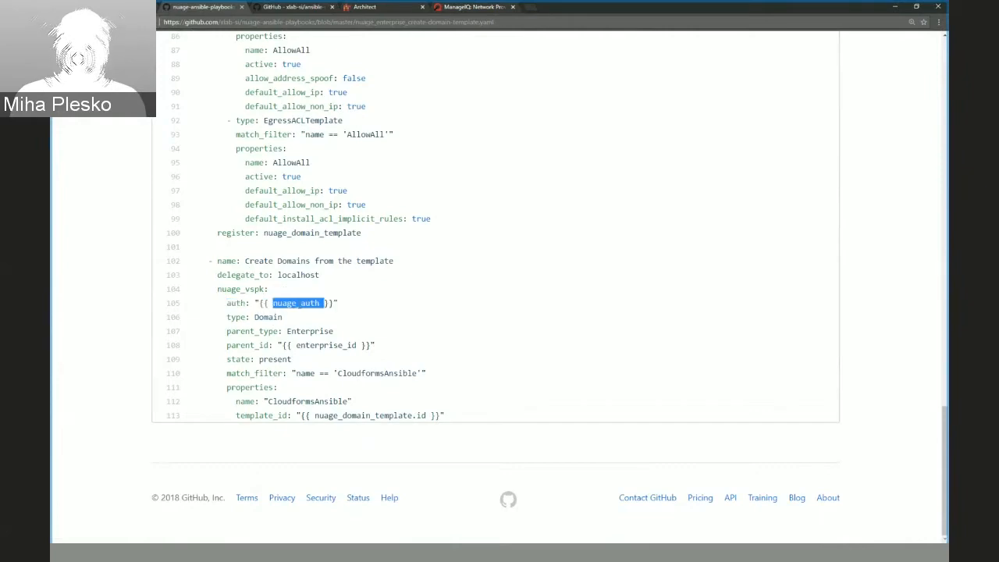
Return to the playbook's roles section and highlight the xlab_si.nuage_miq_automate role.
{"action": "scroll", "coordinate": [264, 379], "scroll_direction": "up", "scroll_amount": 19}
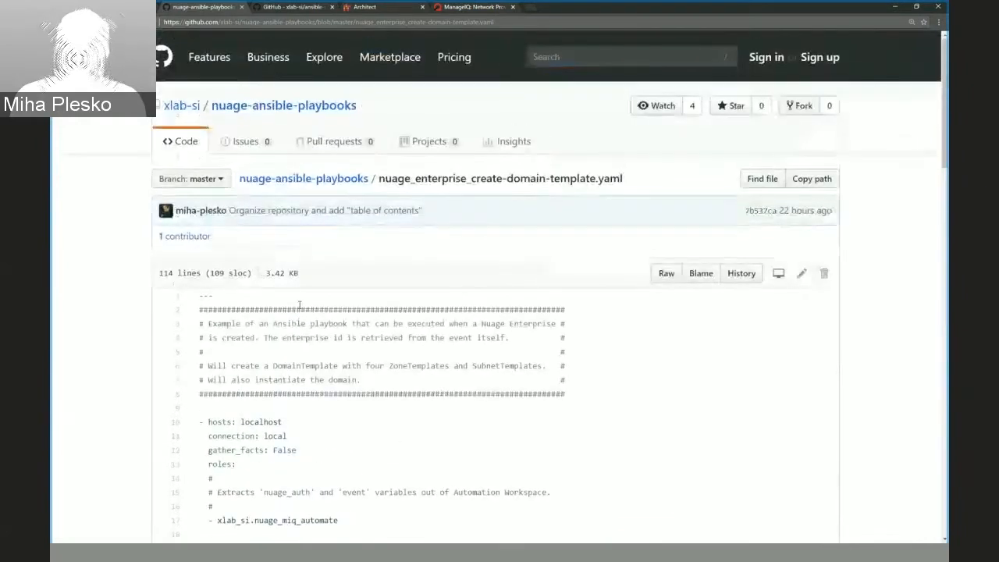
{"action": "scroll", "coordinate": [264, 380], "scroll_direction": "down", "scroll_amount": 3}
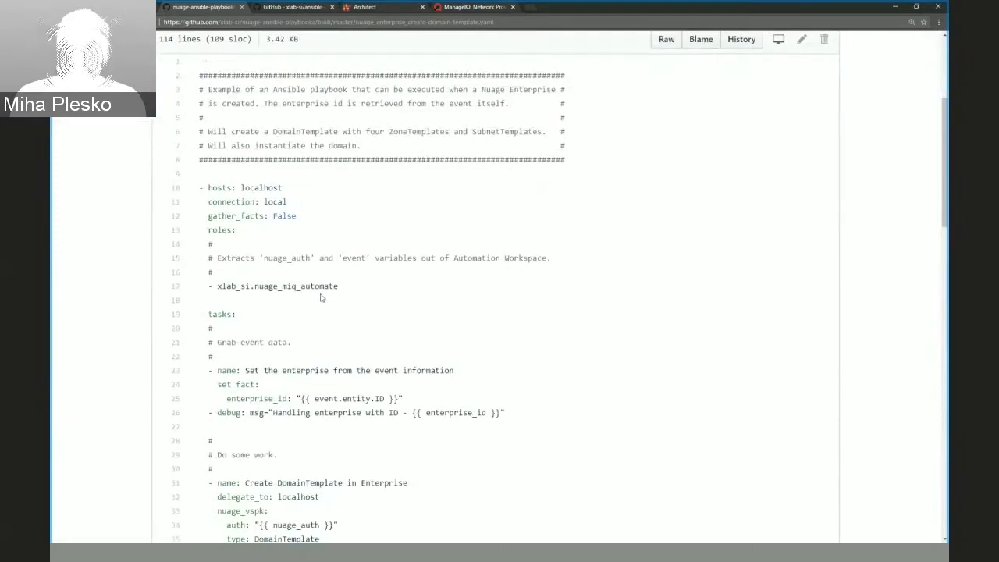
{"action": "left_click_drag", "start_coordinate": [337, 288], "coordinate": [213, 286]}
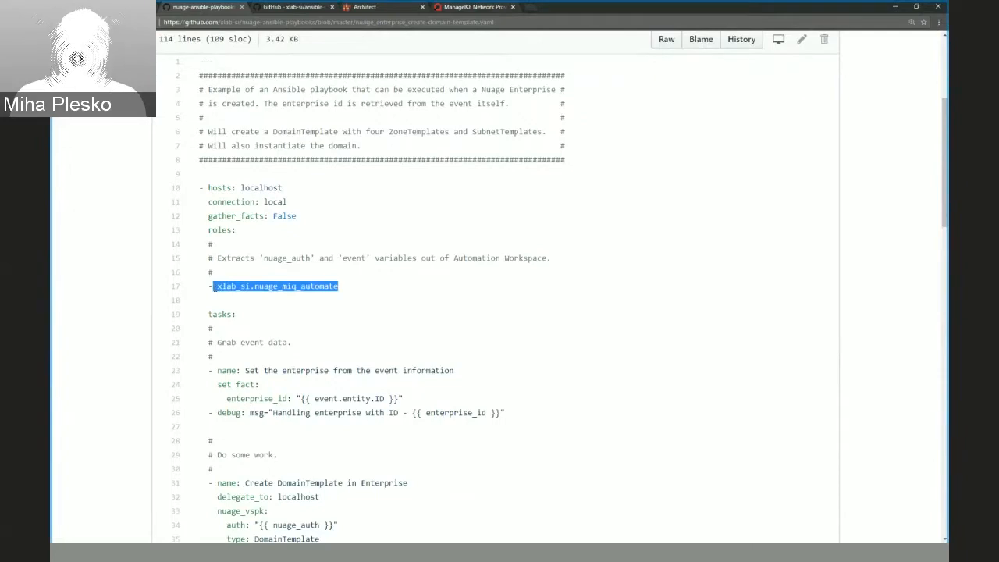
Open the nuage-ansible-playbooks repository's main page and switch to the Ansible Playbook as a Callback to Nuage Event slide.
{"action": "scroll", "coordinate": [428, 216], "scroll_direction": "up", "scroll_amount": 3}
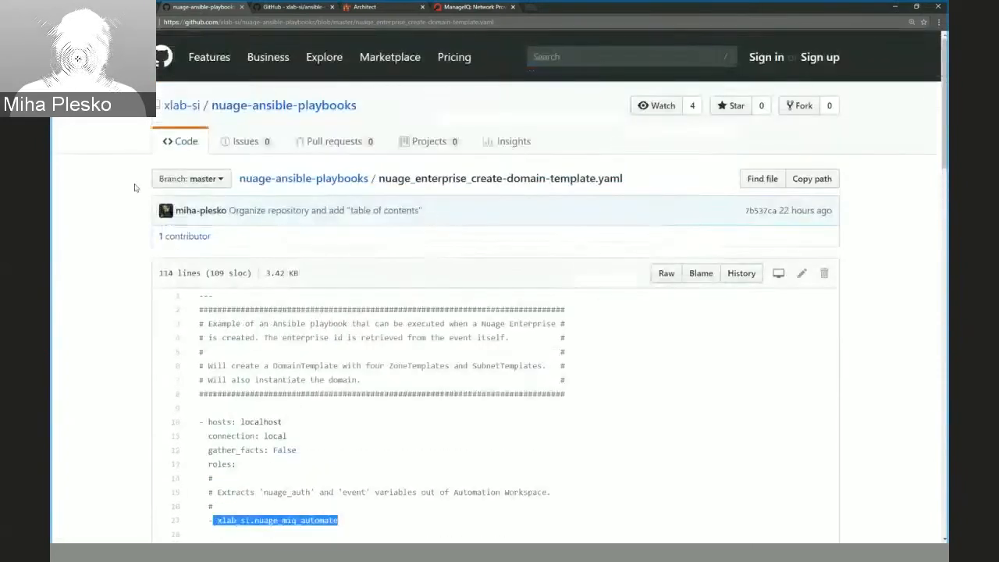
{"action": "left_click", "coordinate": [182, 143]}
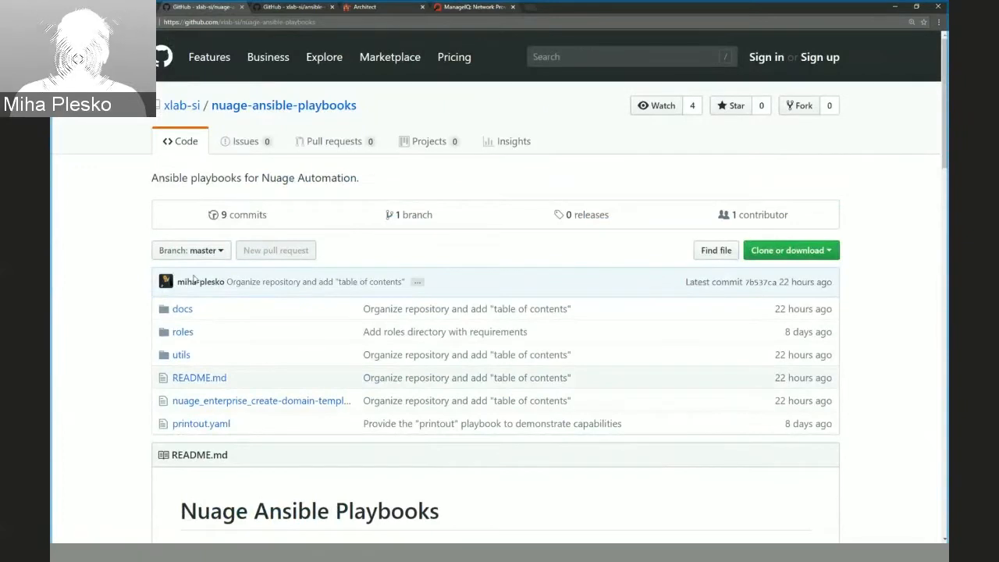
{"action": "key", "text": "ctrl+shift+Tab"}
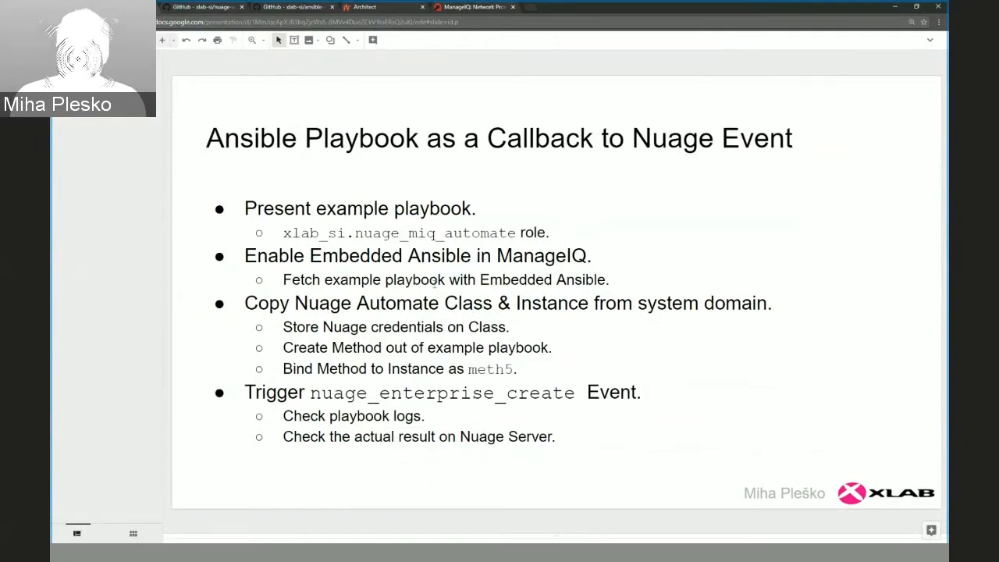
Switch to ManageIQ, open the server's configuration settings and highlight the Embedded Ansible entry under Server Roles.
{"action": "left_click", "coordinate": [460, 7]}
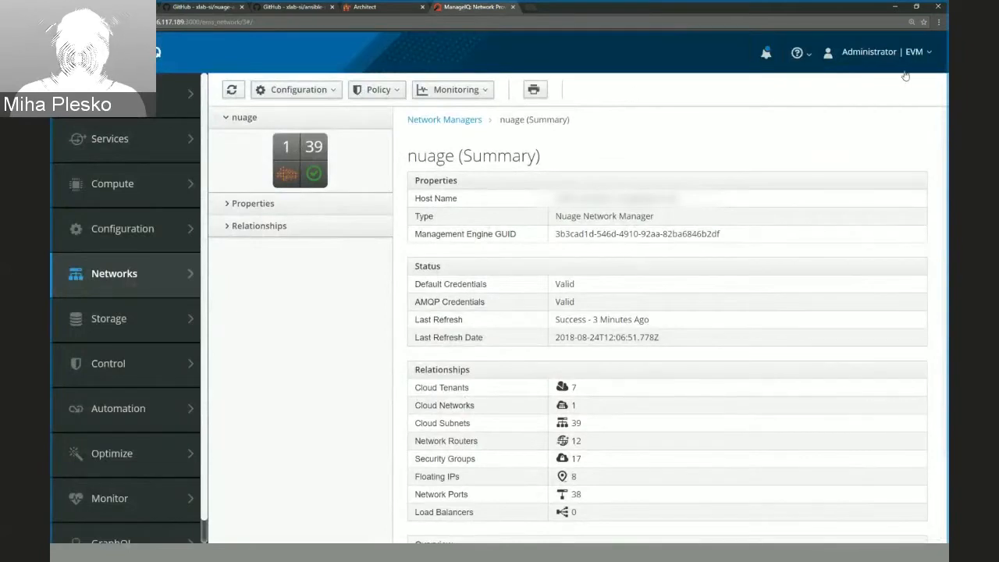
{"action": "left_click", "coordinate": [927, 53]}
{"action": "left_click", "coordinate": [835, 162]}
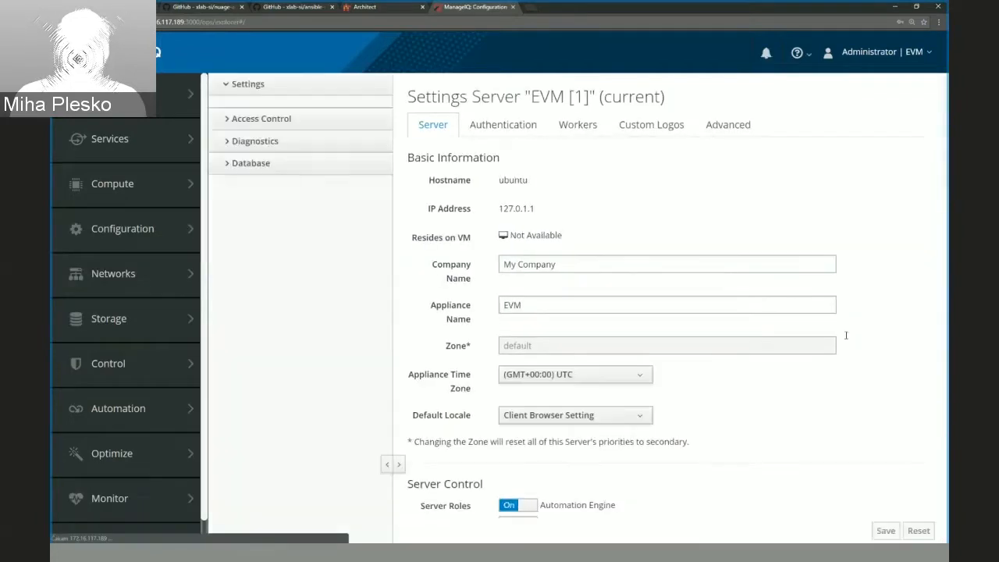
{"action": "scroll", "coordinate": [850, 351], "scroll_direction": "down", "scroll_amount": 2}
{"action": "scroll", "coordinate": [859, 364], "scroll_direction": "down", "scroll_amount": 3}
{"action": "scroll", "coordinate": [858, 365], "scroll_direction": "up", "scroll_amount": 1}
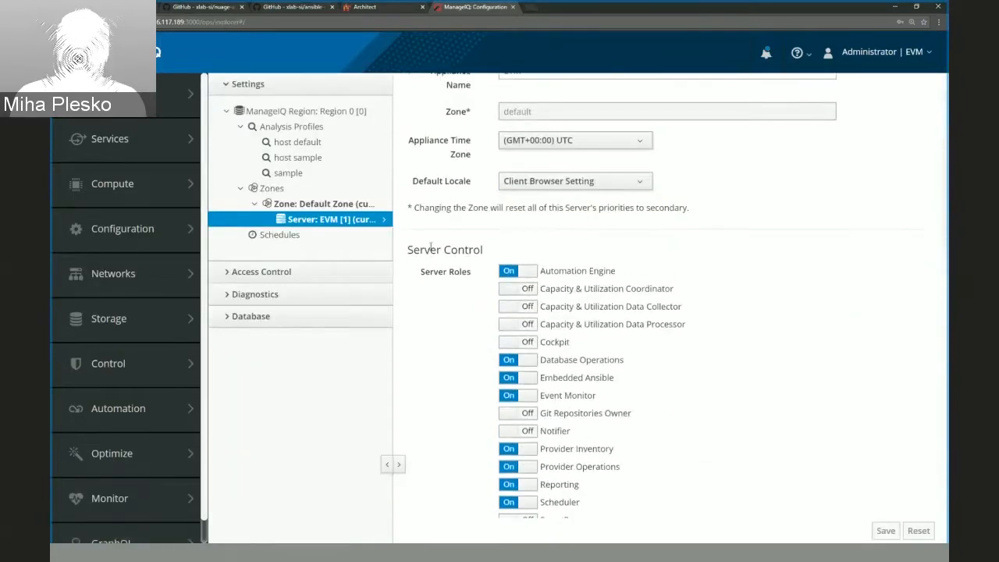
{"action": "scroll", "coordinate": [736, 376], "scroll_direction": "down", "scroll_amount": 3}
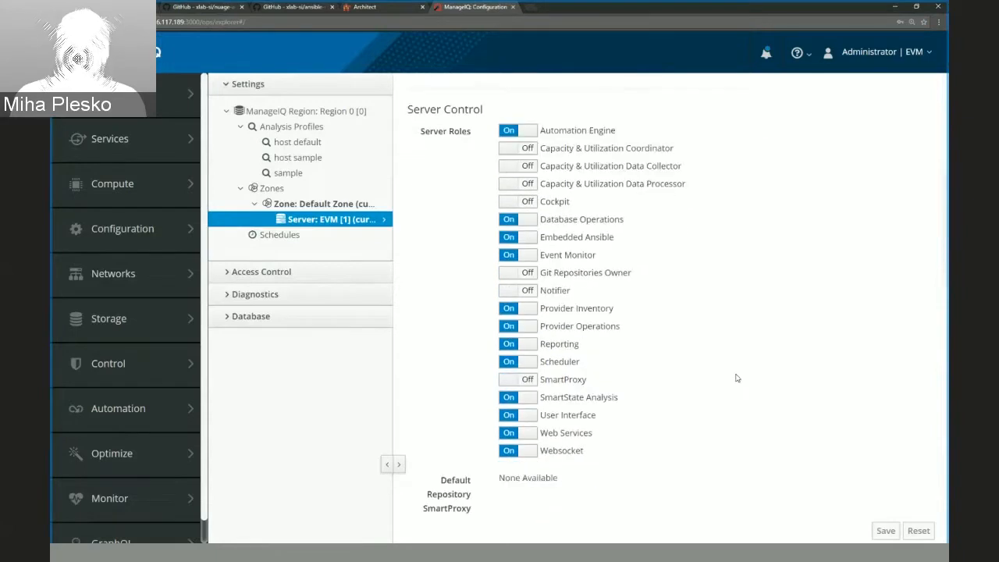
{"action": "left_click_drag", "start_coordinate": [545, 238], "coordinate": [610, 237]}
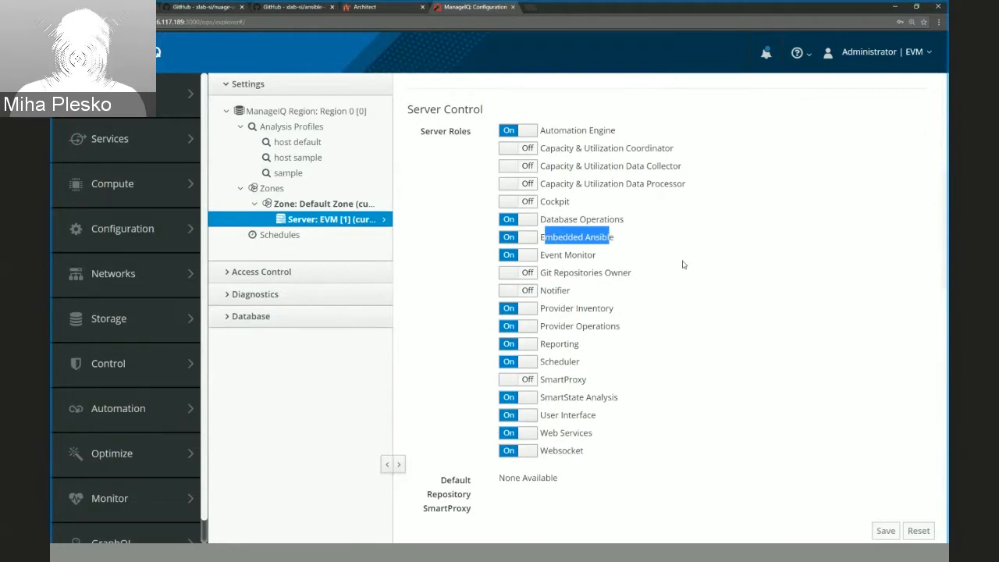
Show the EVM server's workers in Diagnostics and highlight the Embedded Ansible Worker.
{"action": "scroll", "coordinate": [682, 264], "scroll_direction": "up", "scroll_amount": 1}
{"action": "scroll", "coordinate": [682, 265], "scroll_direction": "up", "scroll_amount": 2}
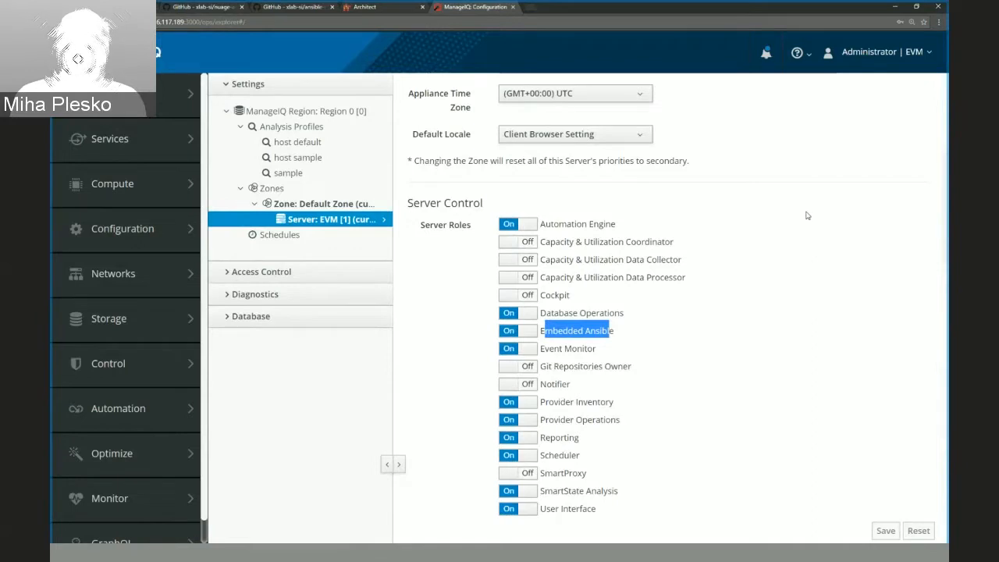
{"action": "scroll", "coordinate": [707, 260], "scroll_direction": "up", "scroll_amount": 2}
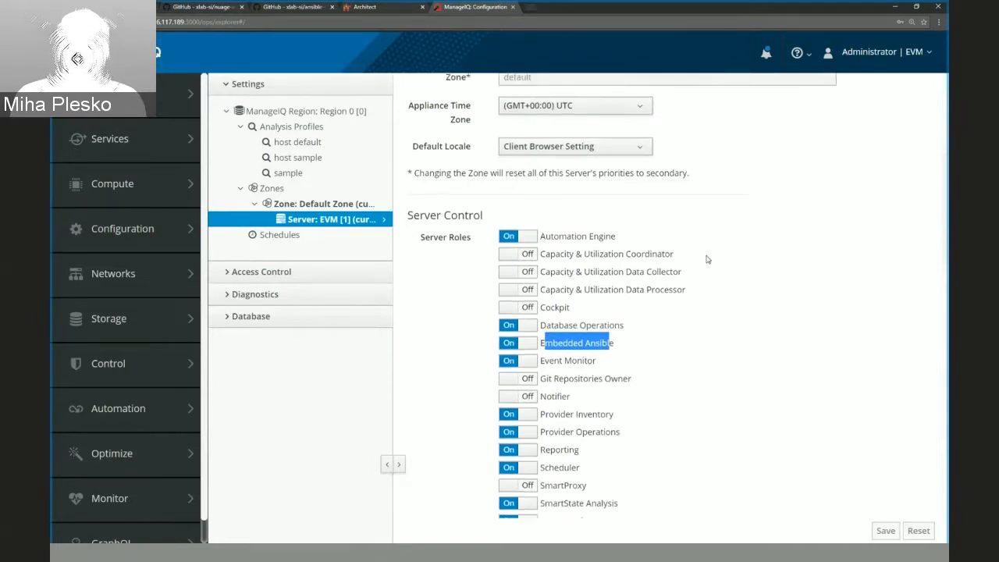
{"action": "left_click", "coordinate": [238, 295]}
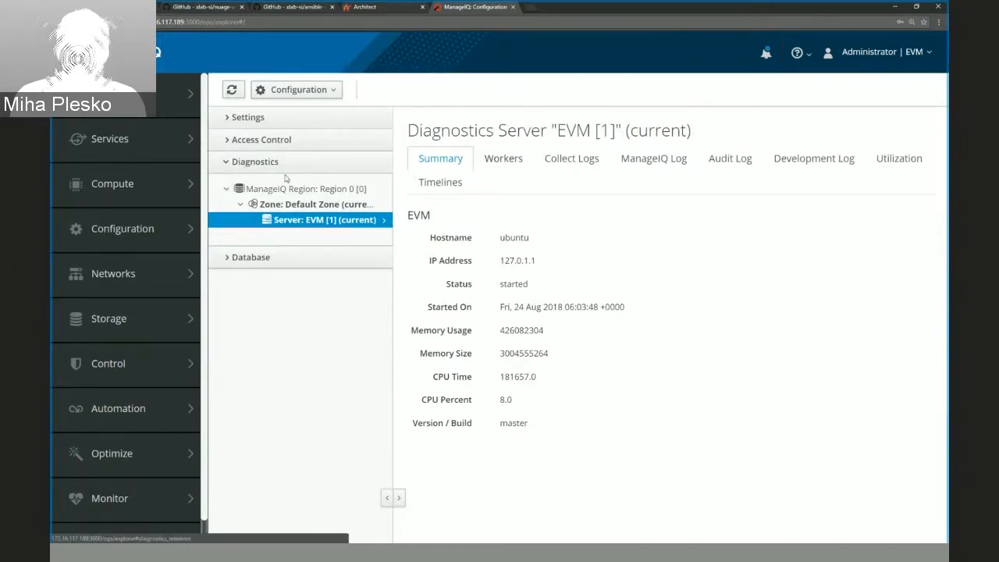
{"action": "left_click", "coordinate": [503, 159]}
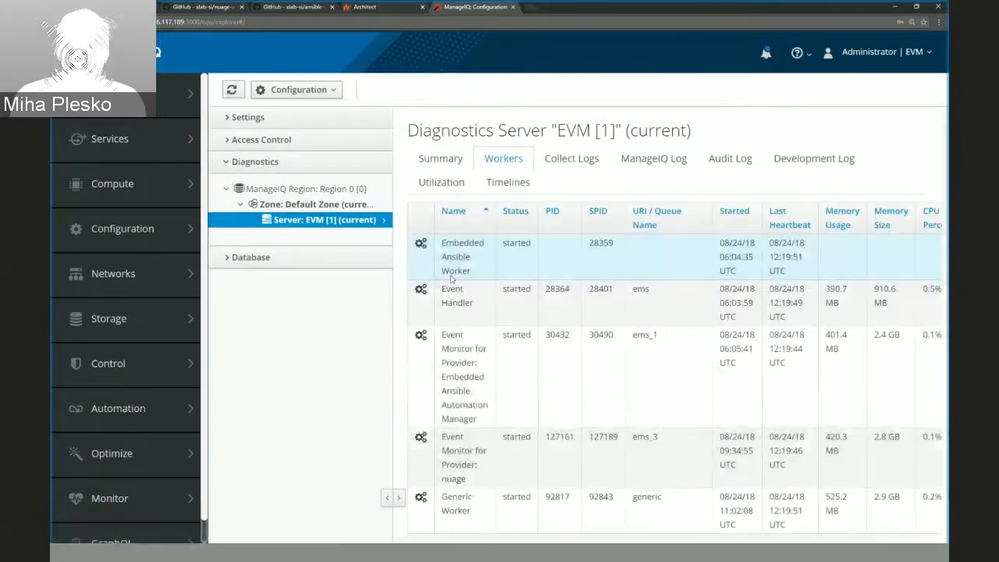
{"action": "left_click_drag", "start_coordinate": [440, 242], "coordinate": [474, 271]}
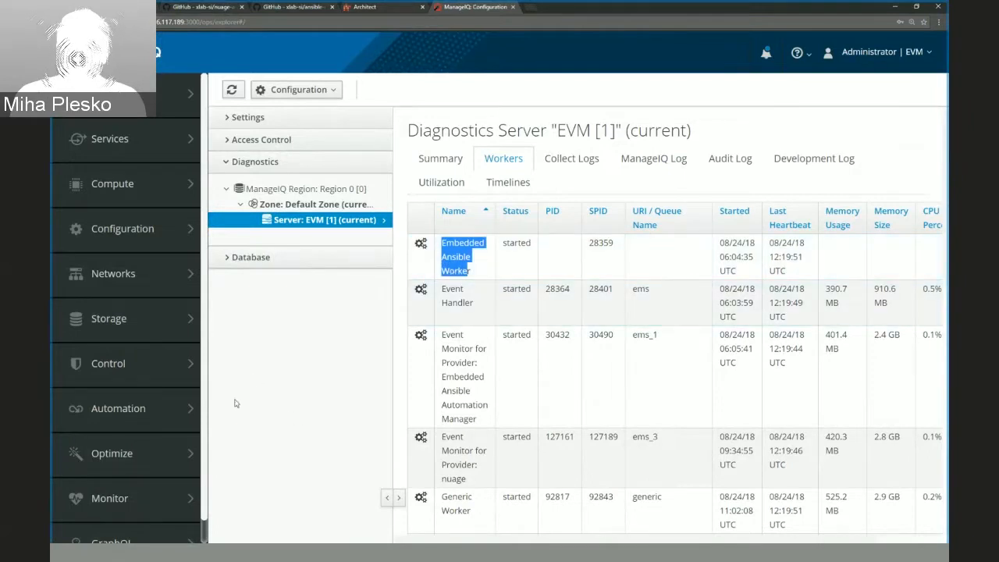
{"action": "mouse_move", "coordinate": [142, 414]}
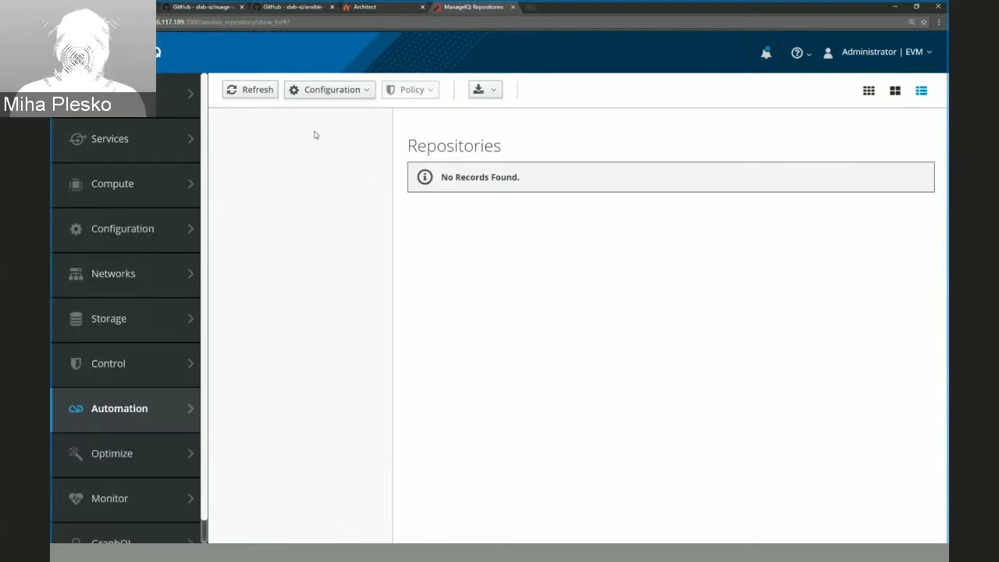
{"action": "left_click", "coordinate": [312, 94]}
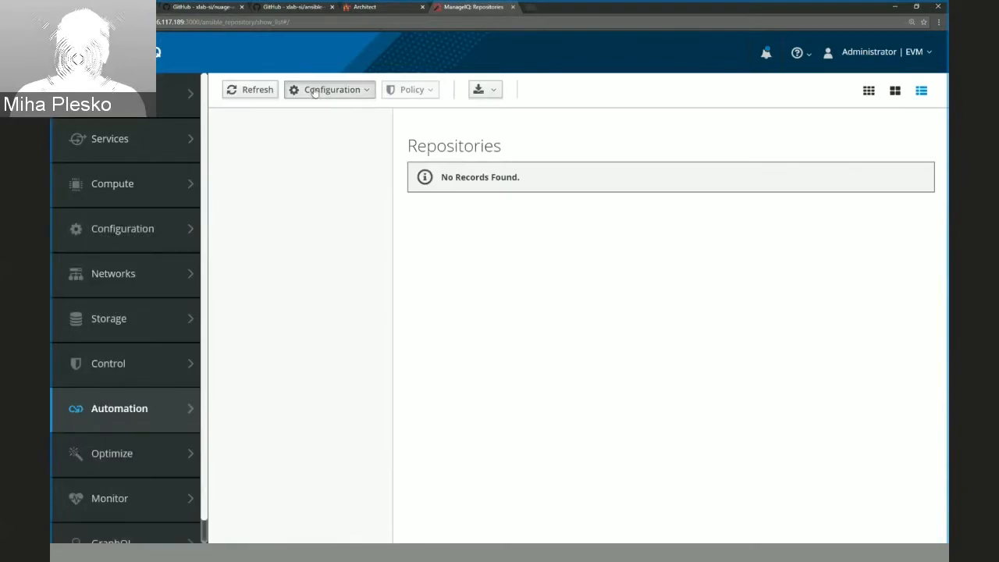
{"action": "left_click", "coordinate": [326, 132]}
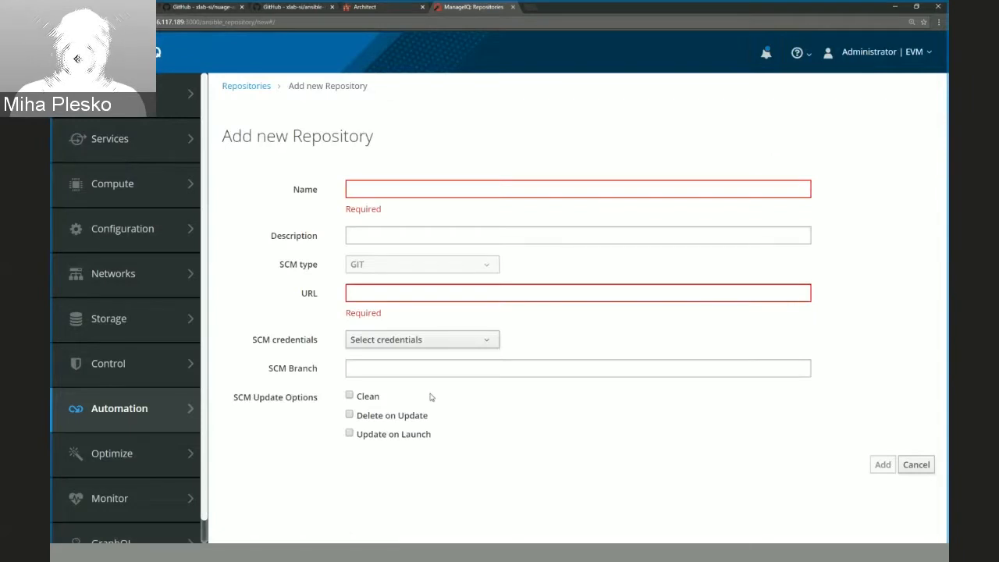
{"action": "left_click", "coordinate": [391, 187]}
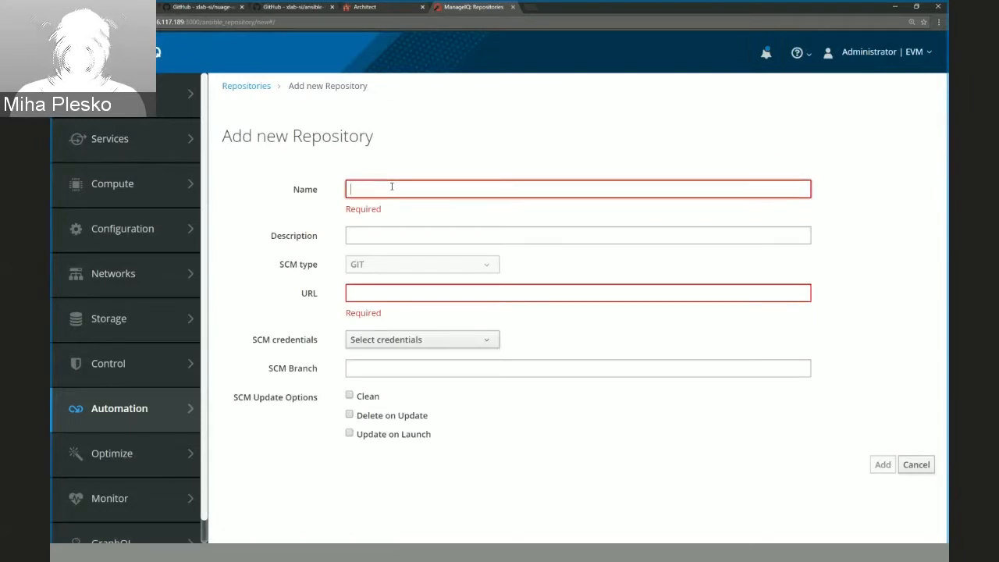
{"action": "type", "text": "Nuage Ansible"}
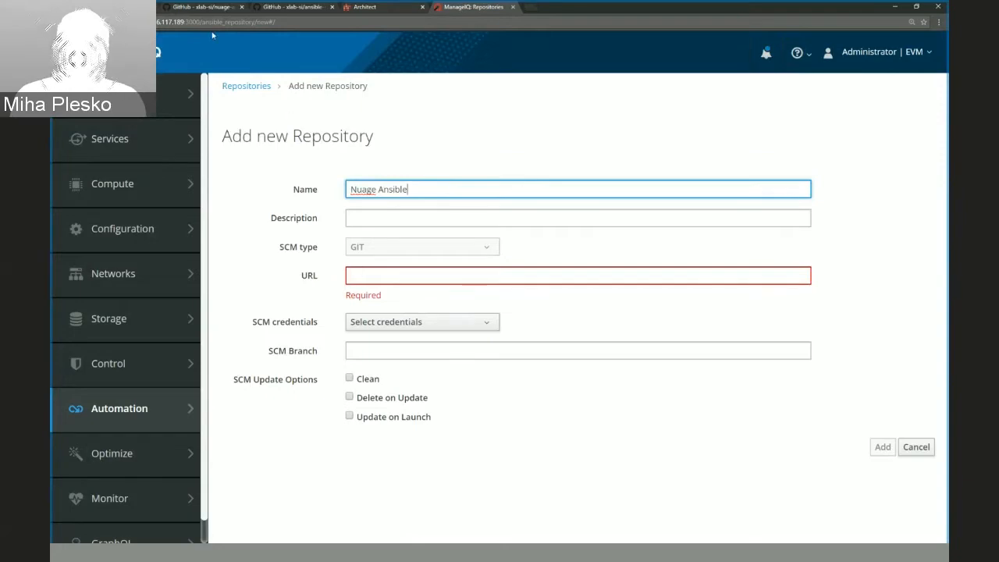
{"action": "left_click", "coordinate": [200, 8]}
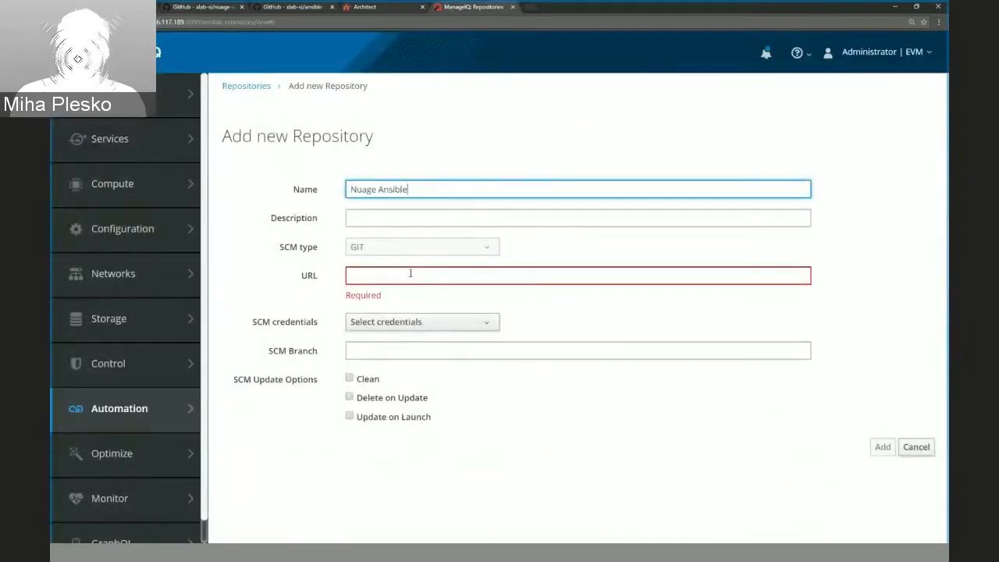
{"action": "left_click", "coordinate": [412, 274]}
{"action": "type", "text": "https://github.com/xlab-si/nuage-ansible-playbooks"}
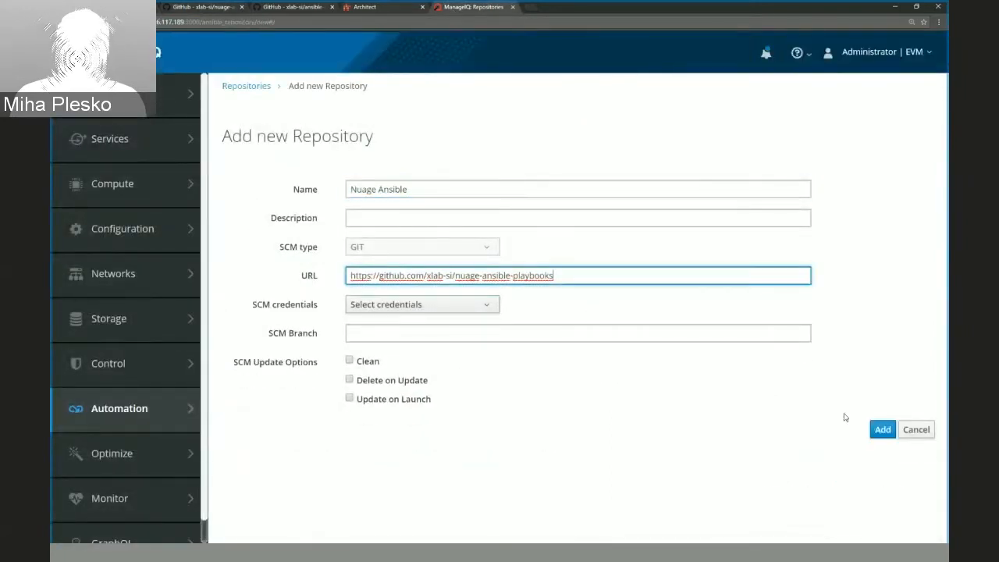
{"action": "left_click", "coordinate": [882, 433]}
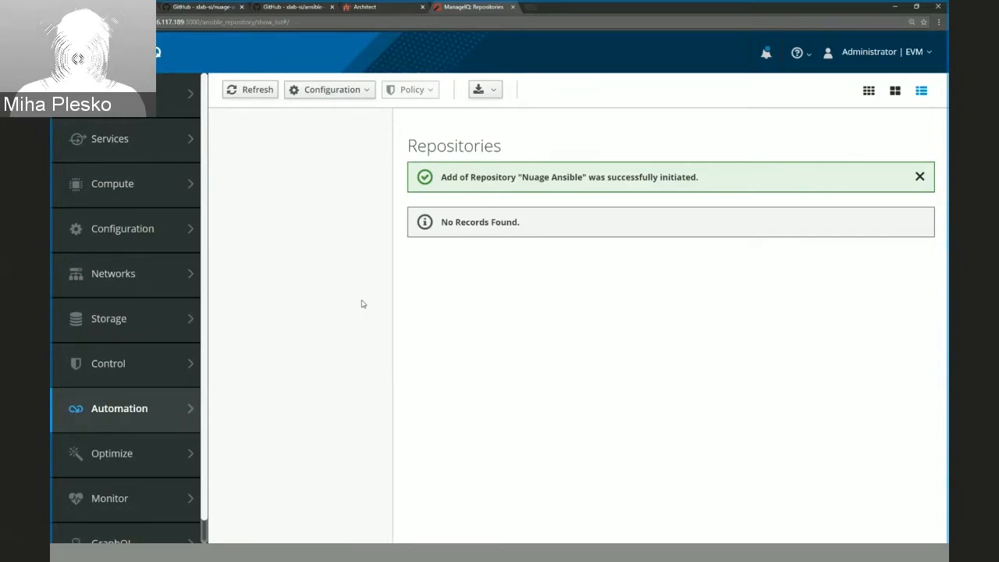
Refresh the Repositories list until Nuage Ansible is listed, and open that repository's playbooks.
{"action": "left_click", "coordinate": [243, 95]}
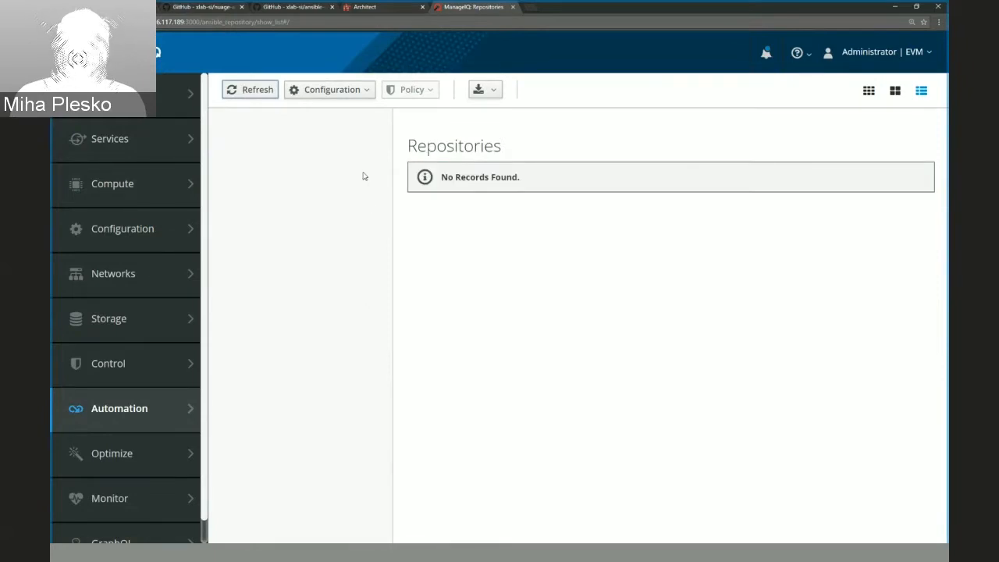
{"action": "left_click", "coordinate": [253, 93]}
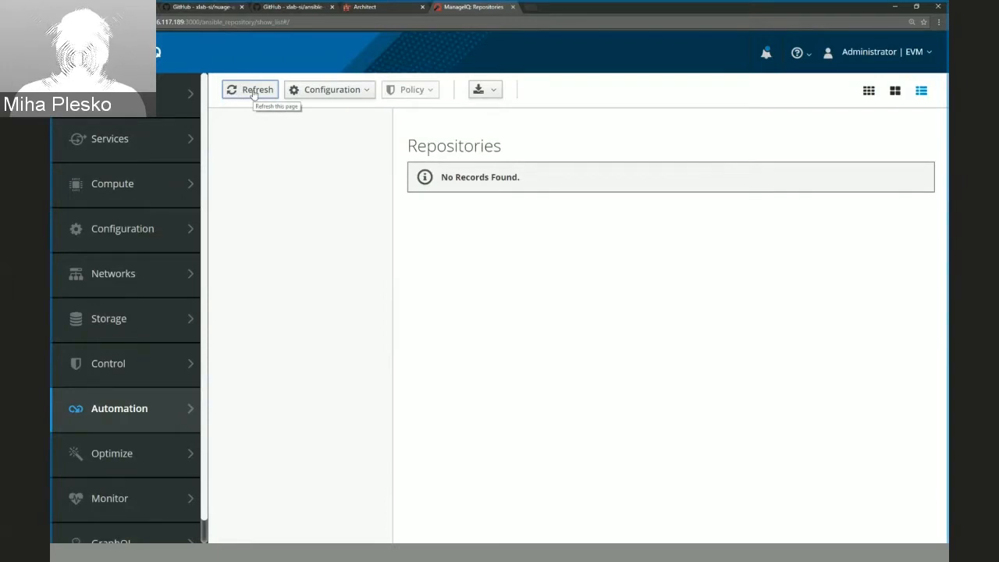
{"action": "left_click", "coordinate": [252, 94]}
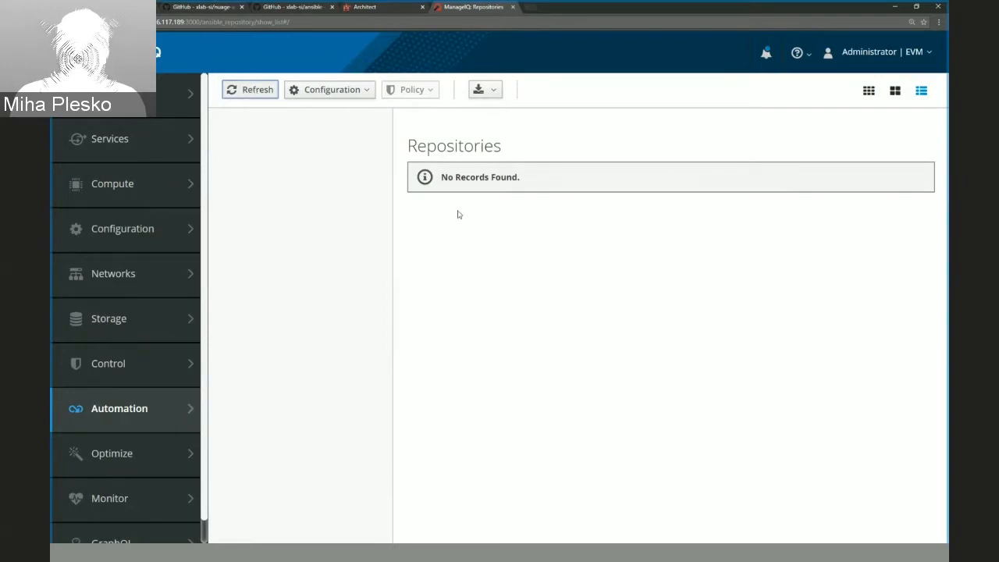
{"action": "left_click", "coordinate": [242, 92]}
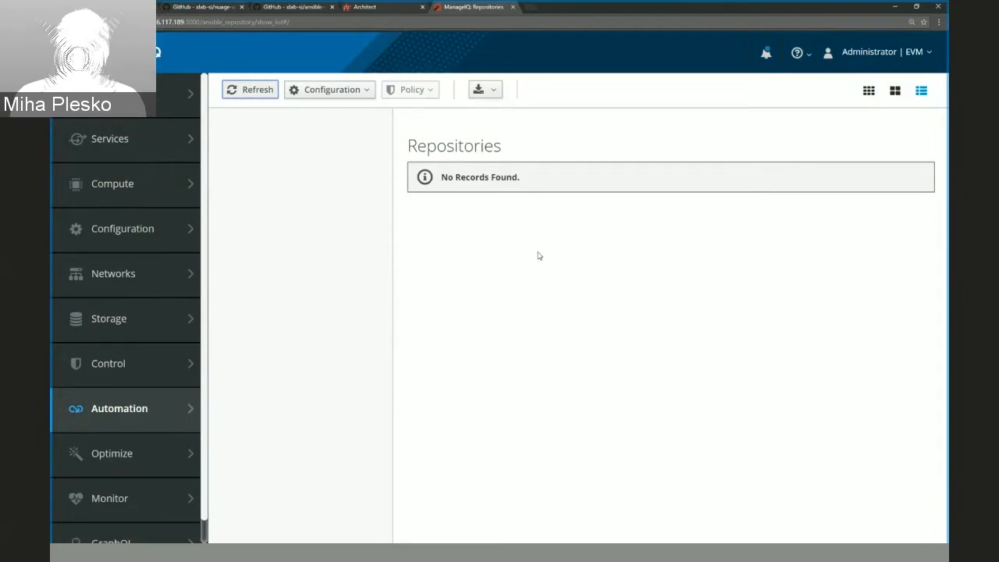
{"action": "left_click", "coordinate": [261, 93]}
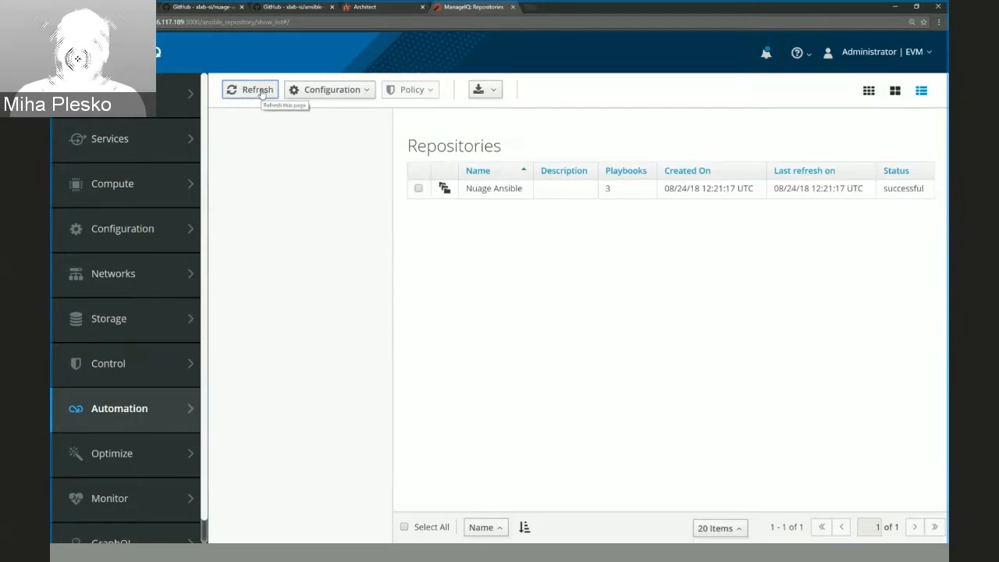
{"action": "left_click", "coordinate": [495, 196]}
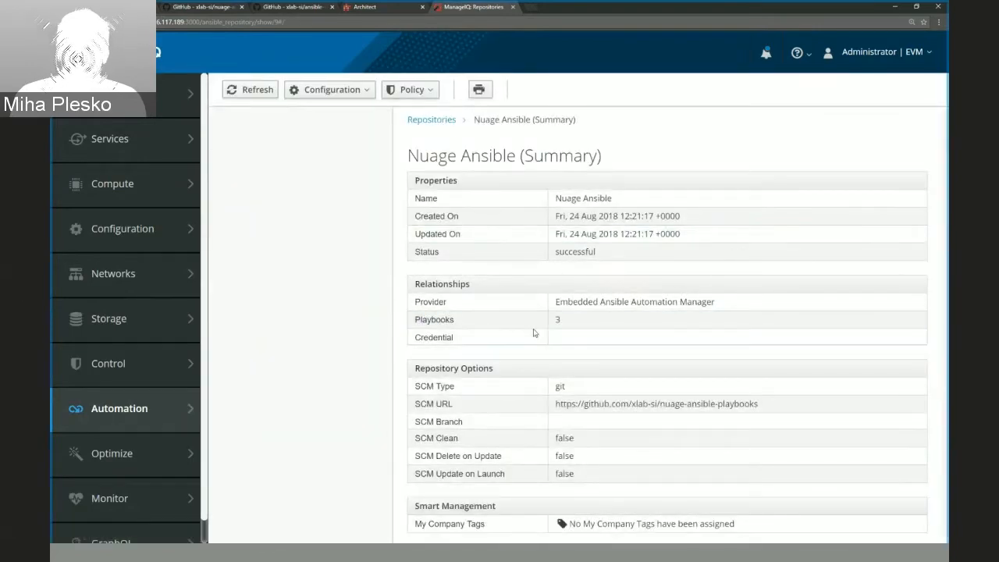
{"action": "left_click", "coordinate": [571, 324]}
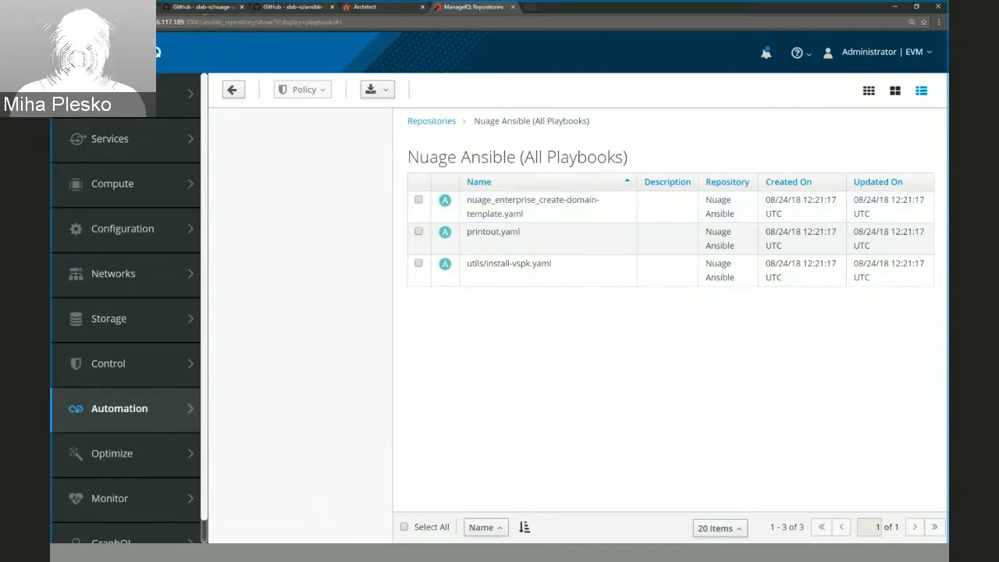
Compare the playbooks with the GitHub repository and the slide, and open the nuage_enterprise_create-domain-template.yaml playbook's summary in ManageIQ.
{"action": "left_click", "coordinate": [202, 7]}
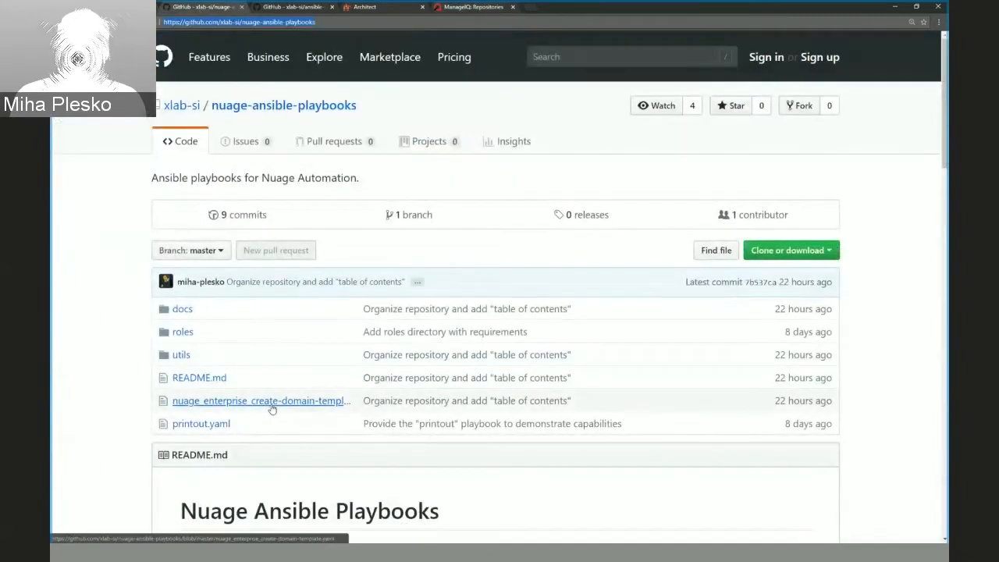
{"action": "left_click", "coordinate": [105, 7]}
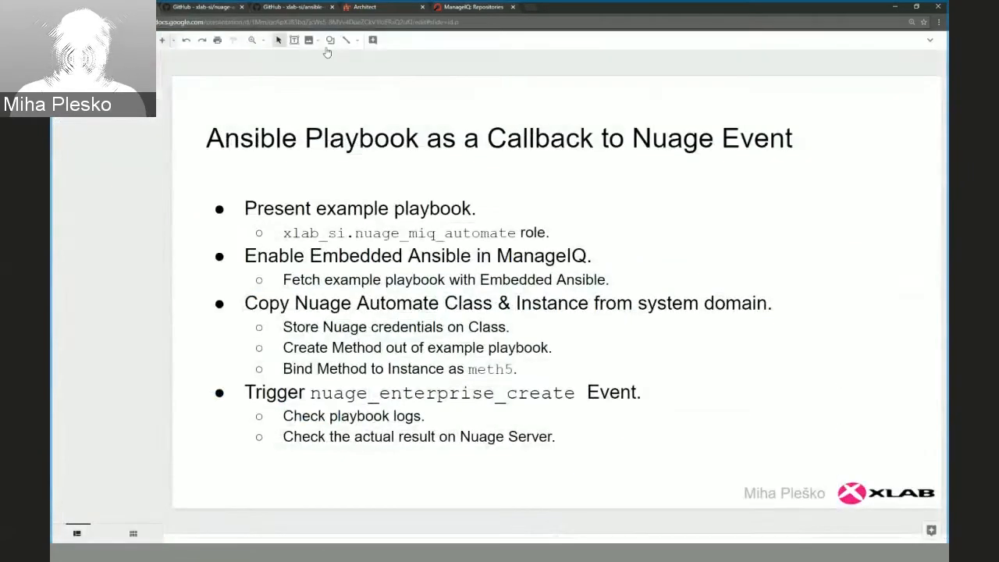
{"action": "left_click", "coordinate": [474, 7]}
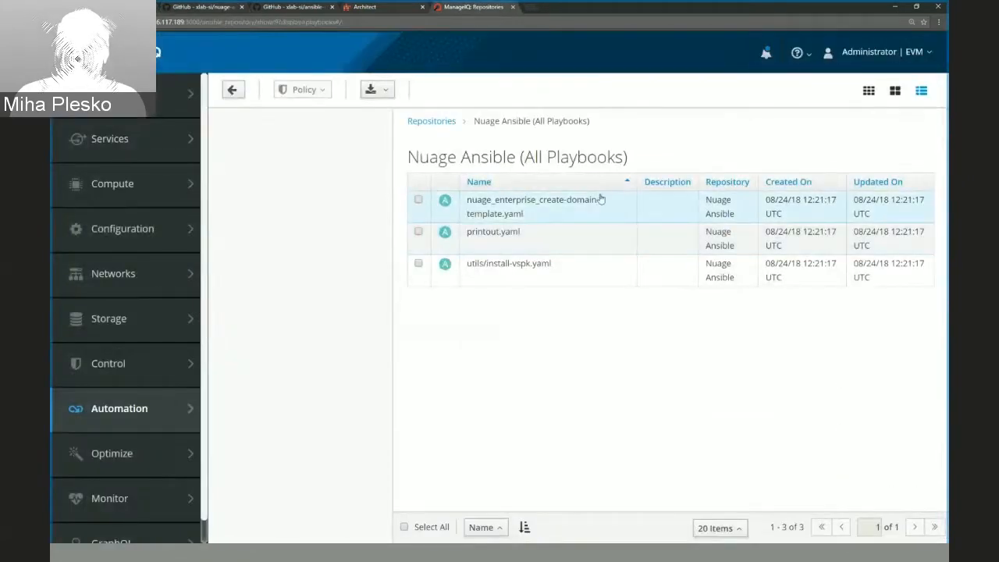
{"action": "left_click", "coordinate": [511, 213]}
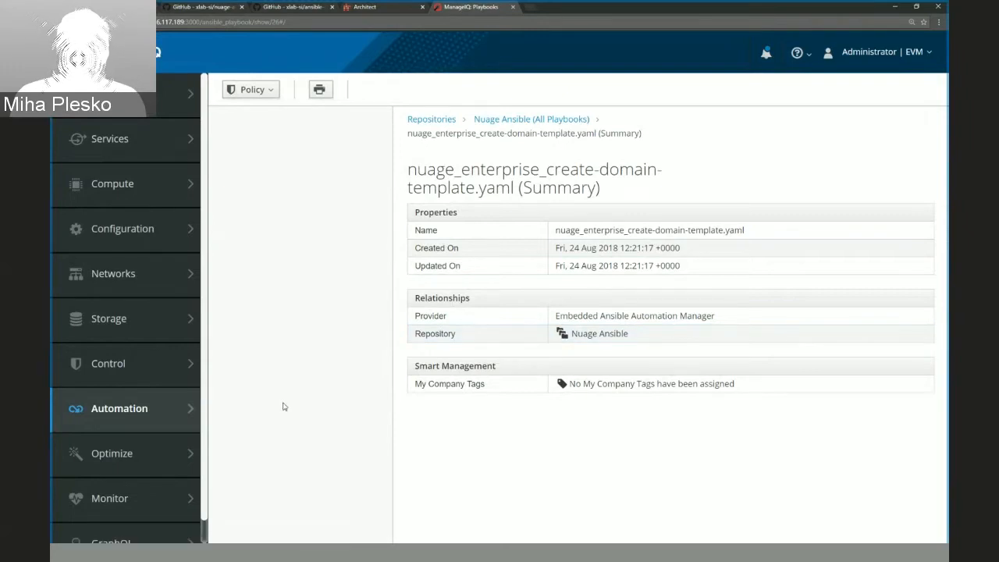
Check the outline on the Ansible Playbook as a Callback to Nuage Event slide and open the Automate datastore in ManageIQ.
{"action": "mouse_move", "coordinate": [161, 421]}
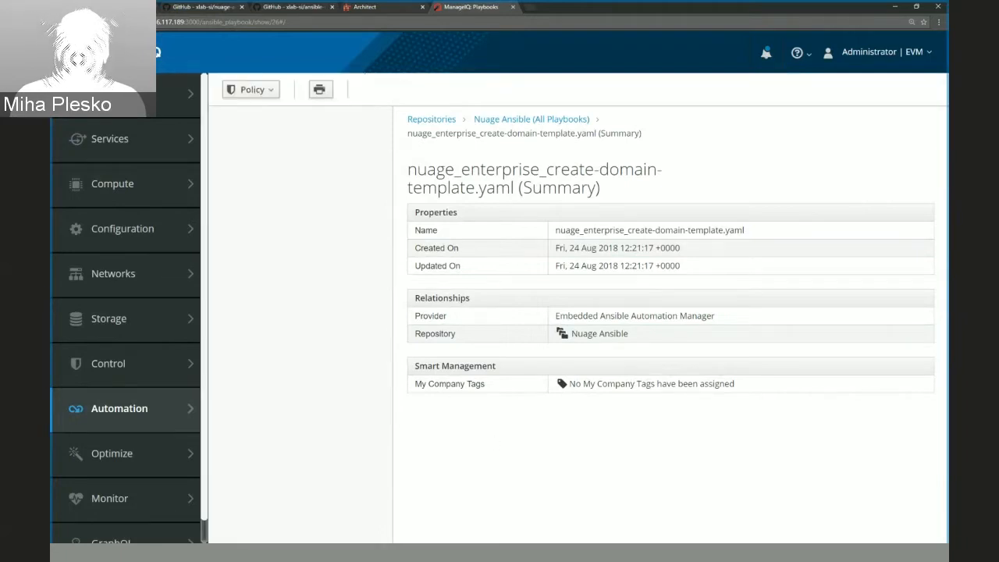
{"action": "left_click", "coordinate": [113, 7]}
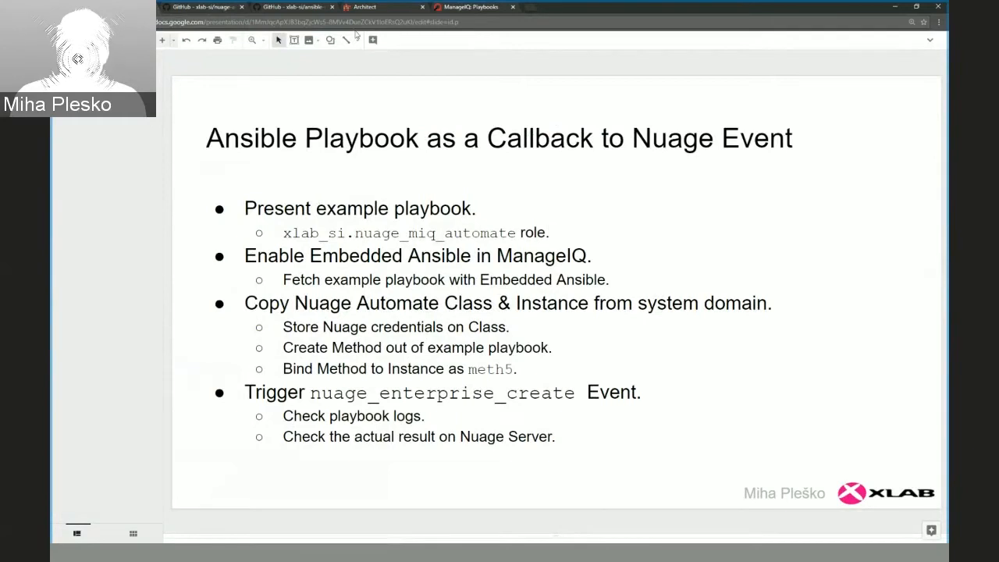
{"action": "left_click", "coordinate": [452, 7]}
{"action": "mouse_move", "coordinate": [140, 421]}
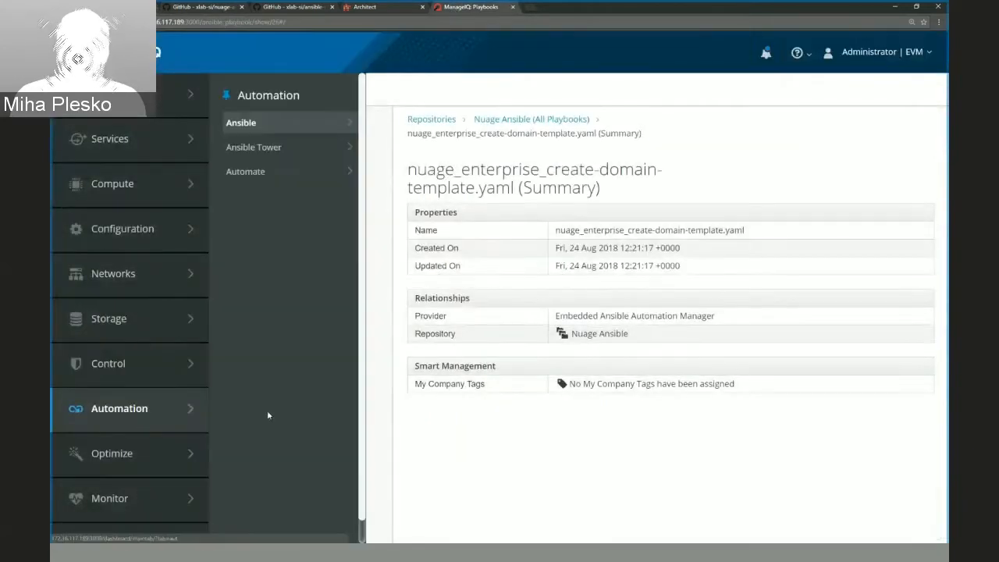
{"action": "mouse_move", "coordinate": [299, 174]}
{"action": "left_click", "coordinate": [397, 125]}
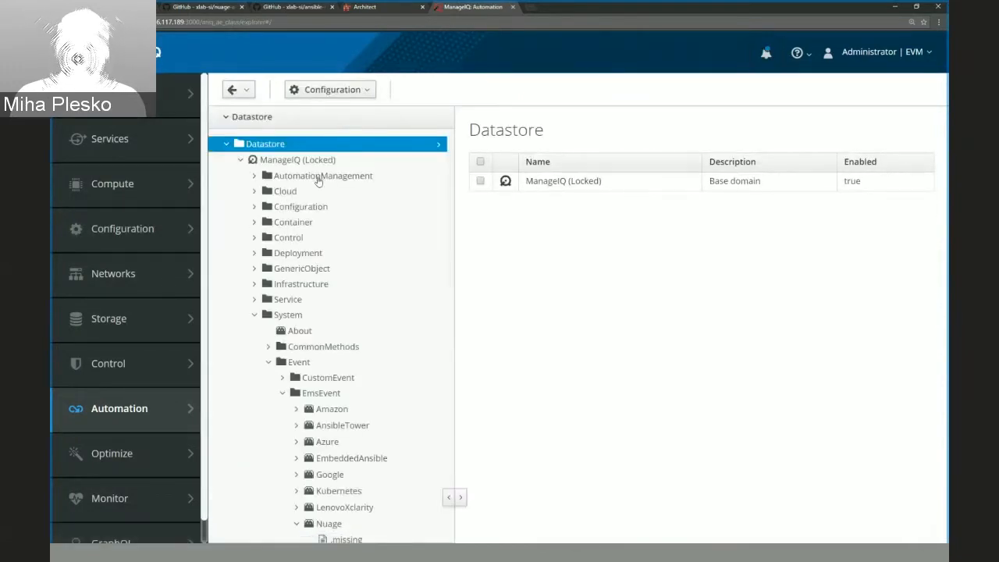
Add an enabled Automate domain named with the presenter's first name to the datastore and open it.
{"action": "left_click", "coordinate": [241, 160]}
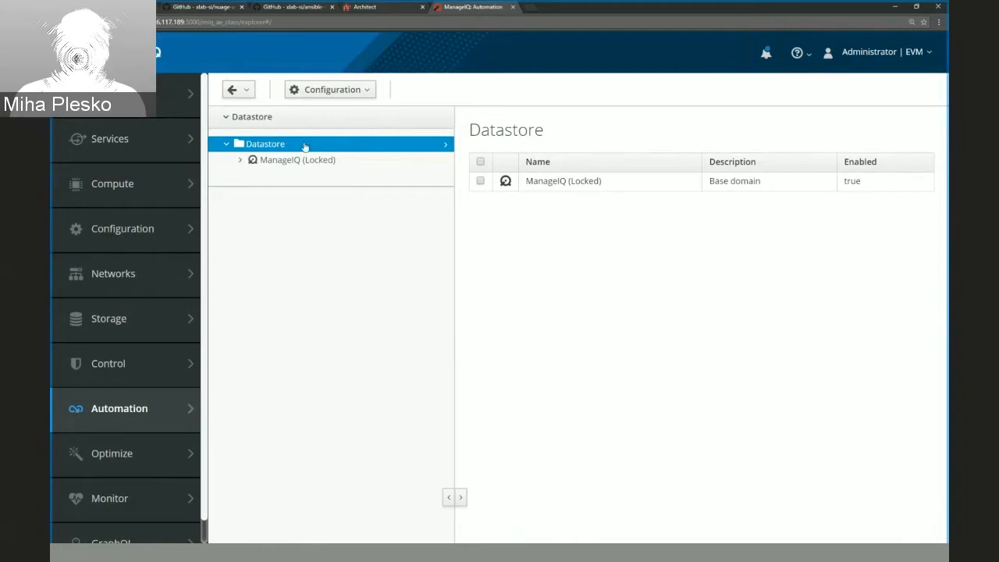
{"action": "left_click", "coordinate": [326, 91]}
{"action": "left_click", "coordinate": [321, 107]}
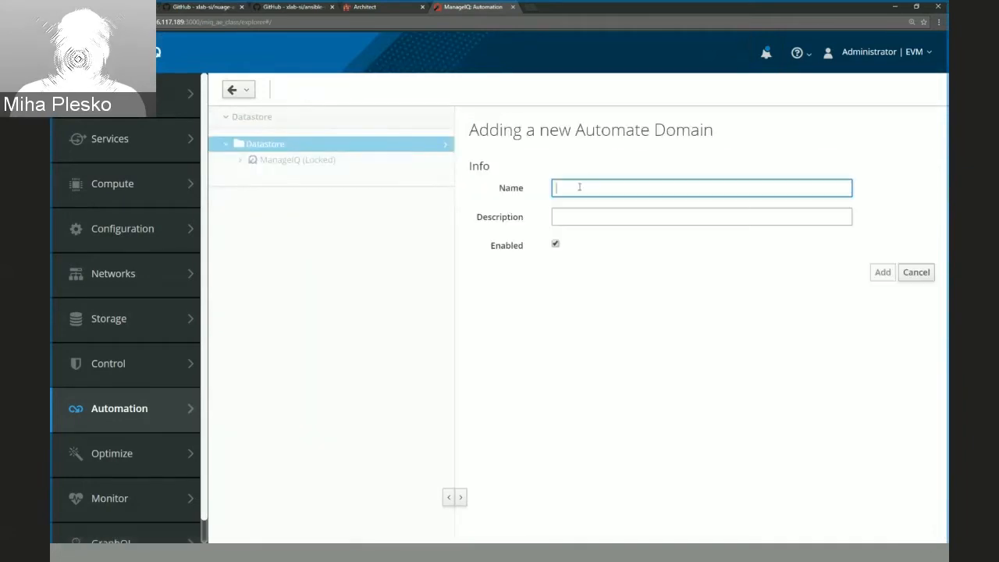
{"action": "type", "text": "Miha"}
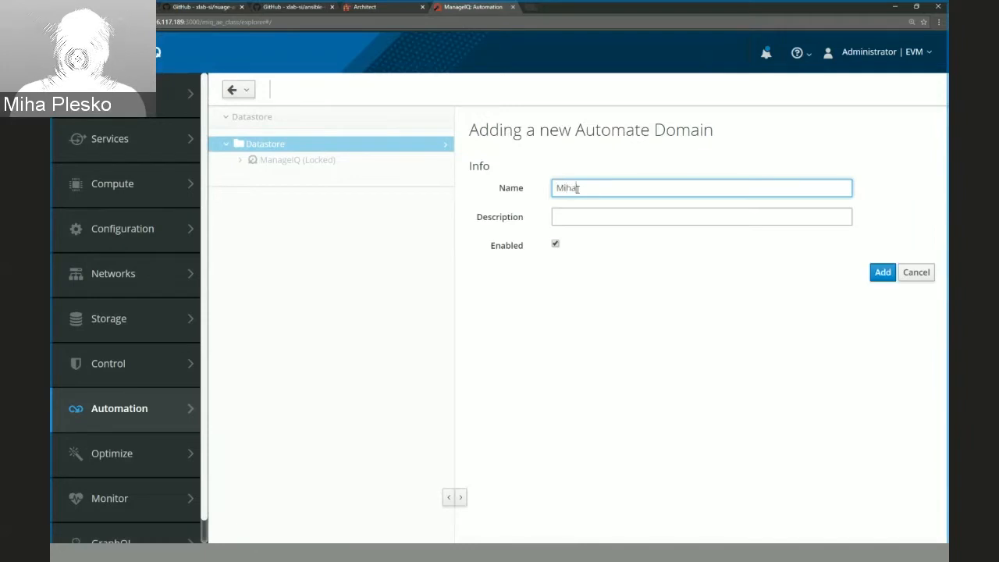
{"action": "left_click", "coordinate": [881, 270]}
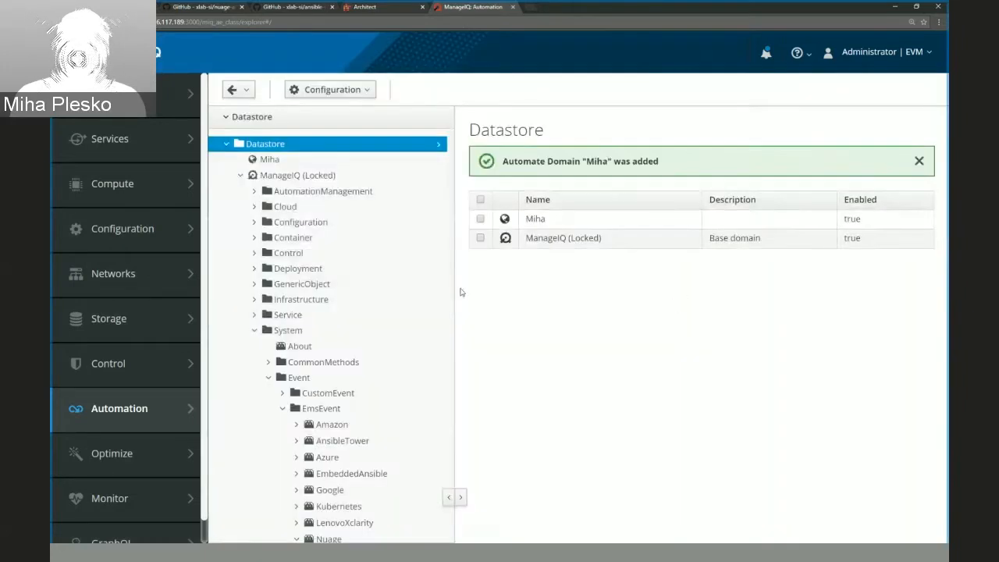
{"action": "left_click", "coordinate": [288, 164]}
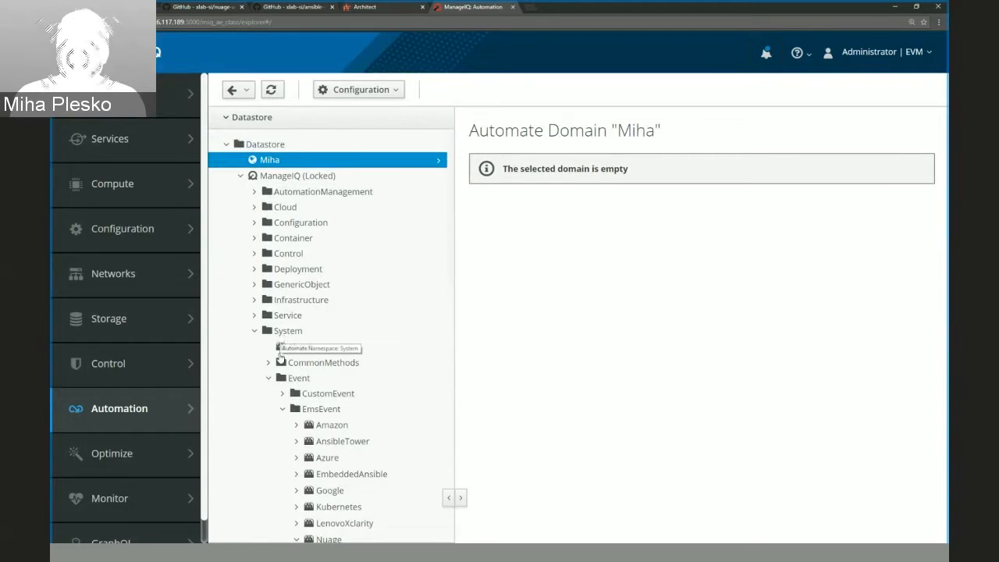
Copy the nuage_enterprise_create instance from the ManageIQ domain's Nuage class to the same path in the new domain, and collapse the ManageIQ domain.
{"action": "scroll", "coordinate": [288, 384], "scroll_direction": "down", "scroll_amount": 1}
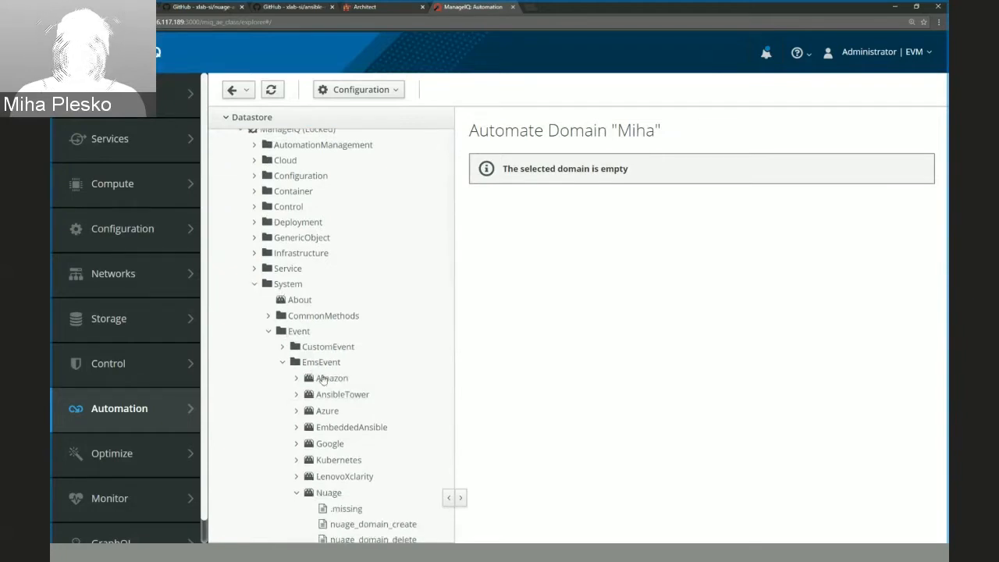
{"action": "scroll", "coordinate": [323, 379], "scroll_direction": "down", "scroll_amount": 2}
{"action": "scroll", "coordinate": [333, 401], "scroll_direction": "down", "scroll_amount": 1}
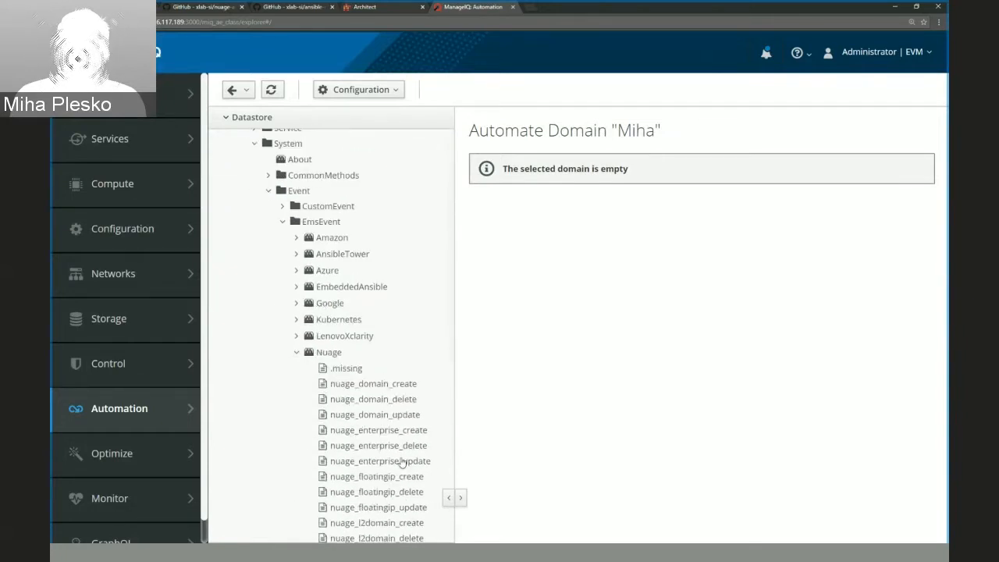
{"action": "left_click", "coordinate": [398, 438]}
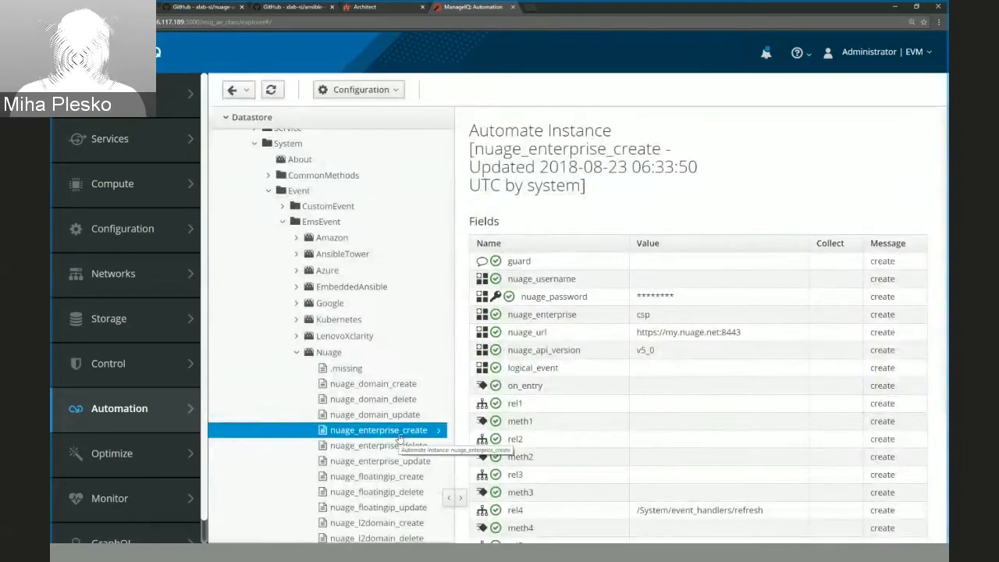
{"action": "left_click", "coordinate": [341, 91]}
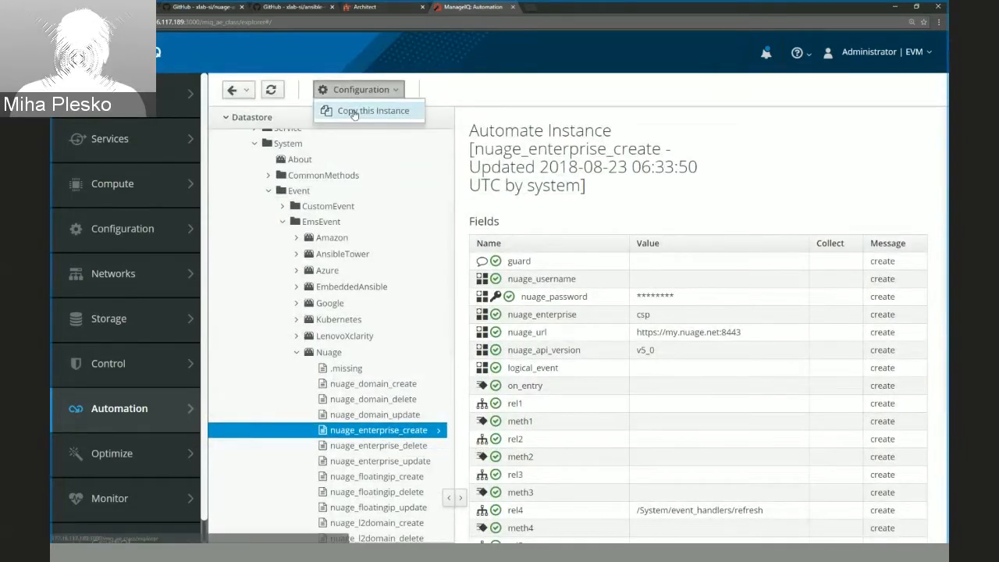
{"action": "left_click", "coordinate": [359, 107]}
{"action": "double_click", "coordinate": [560, 202]}
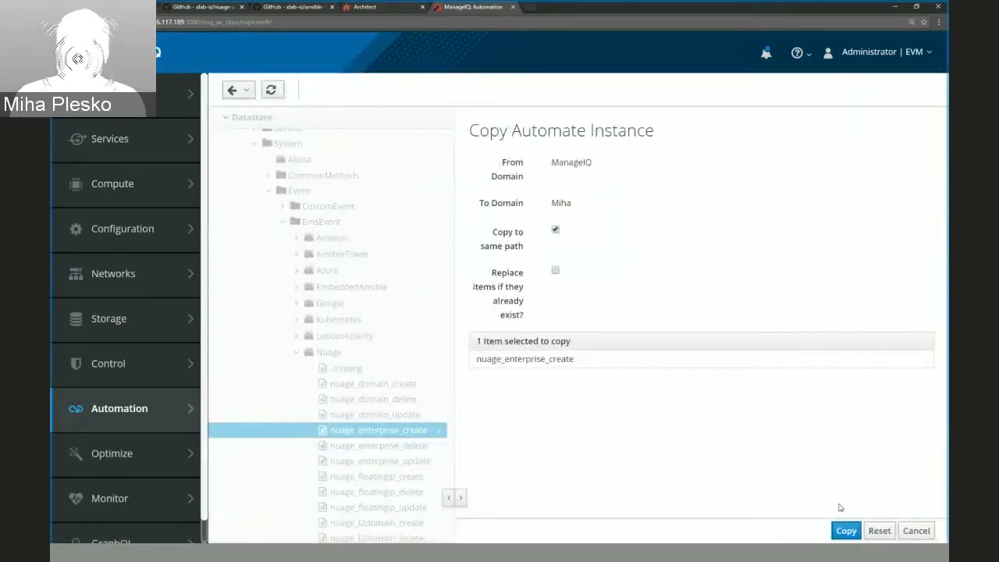
{"action": "left_click", "coordinate": [845, 529]}
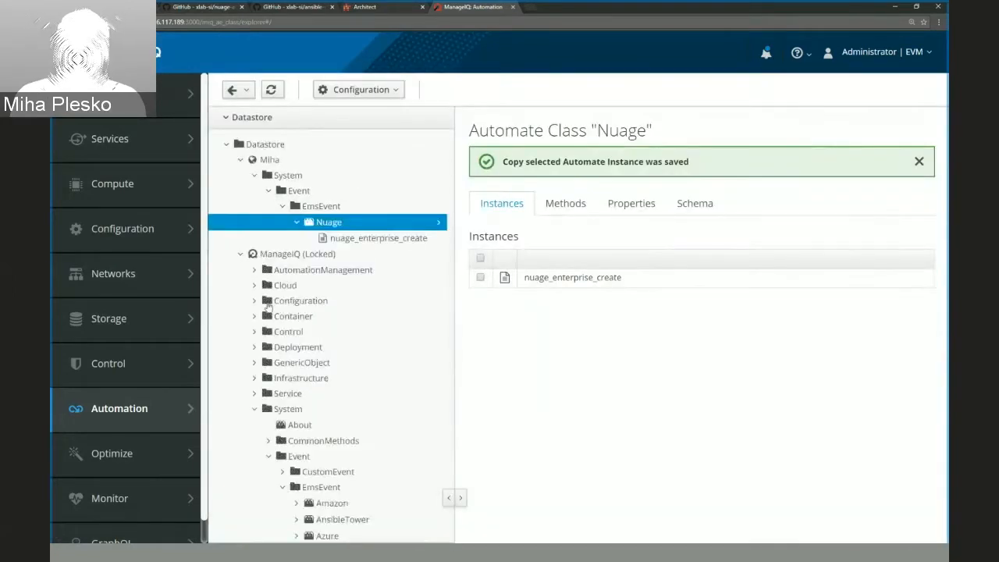
{"action": "left_click", "coordinate": [240, 254]}
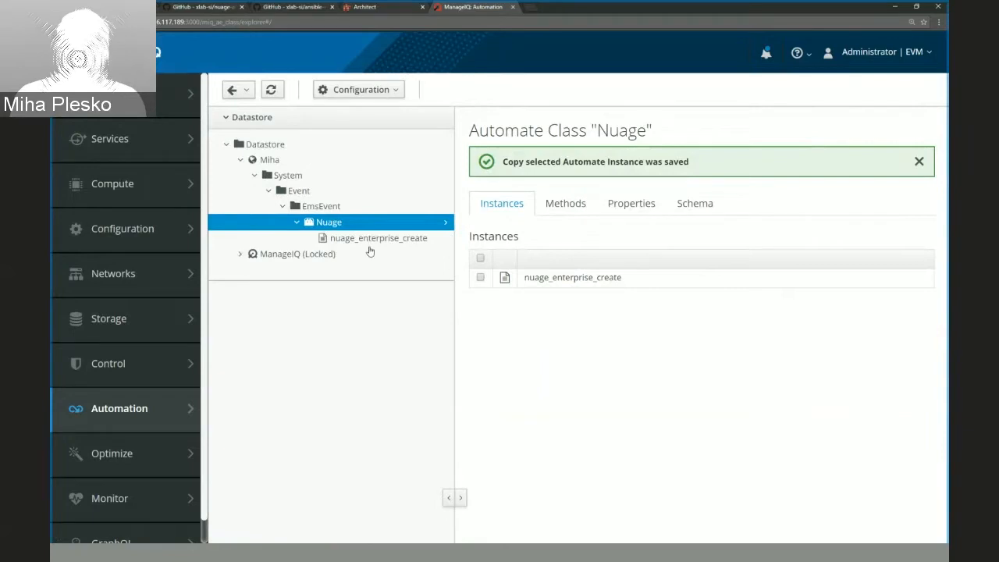
Review the fields of the copied nuage_enterprise_create instance, including the rel4 refresh handler, and check the outline on the callback slide.
{"action": "left_click", "coordinate": [375, 239]}
{"action": "scroll", "coordinate": [773, 355], "scroll_direction": "down", "scroll_amount": 6}
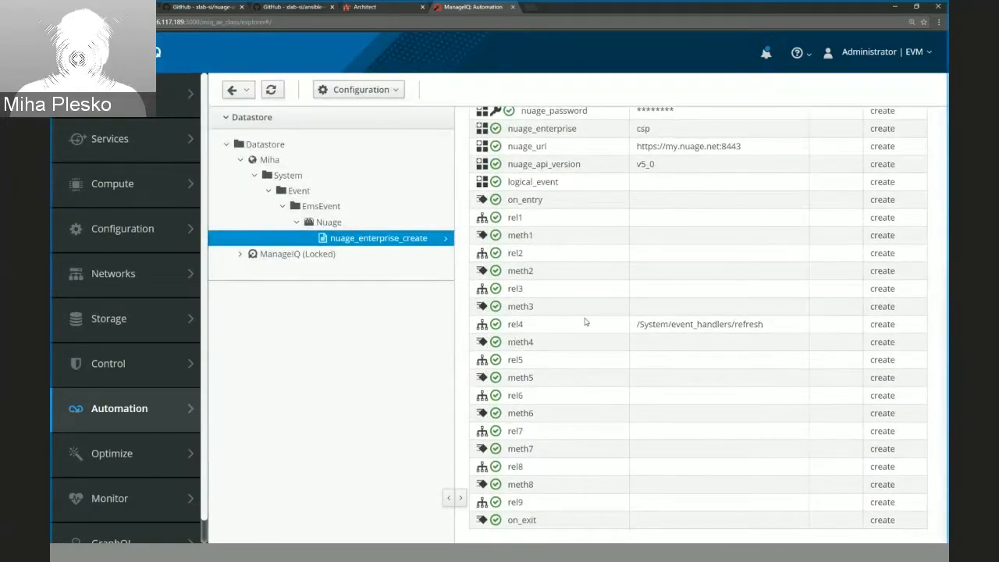
{"action": "left_click_drag", "start_coordinate": [766, 325], "coordinate": [639, 324]}
{"action": "left_click", "coordinate": [673, 347]}
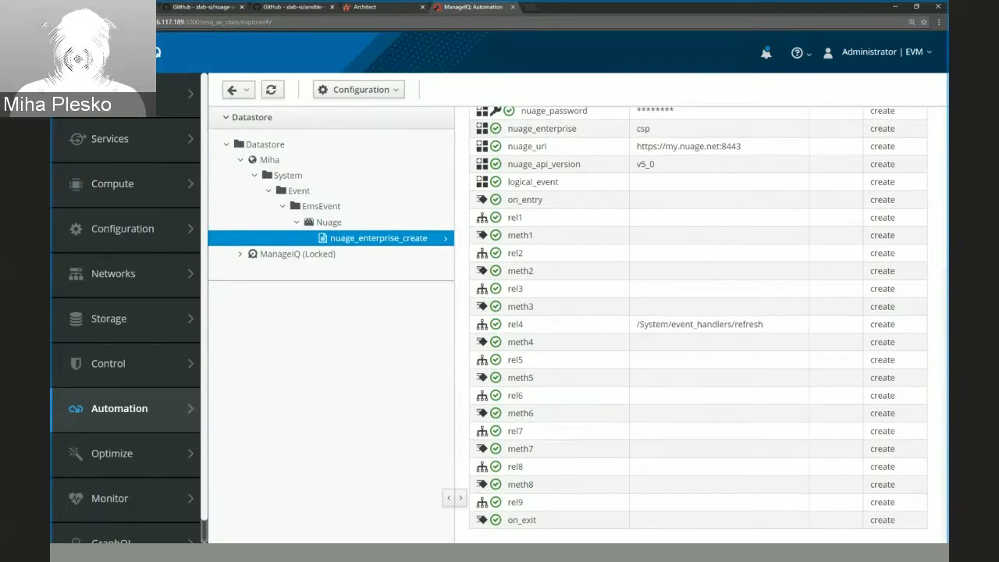
{"action": "left_click", "coordinate": [110, 7]}
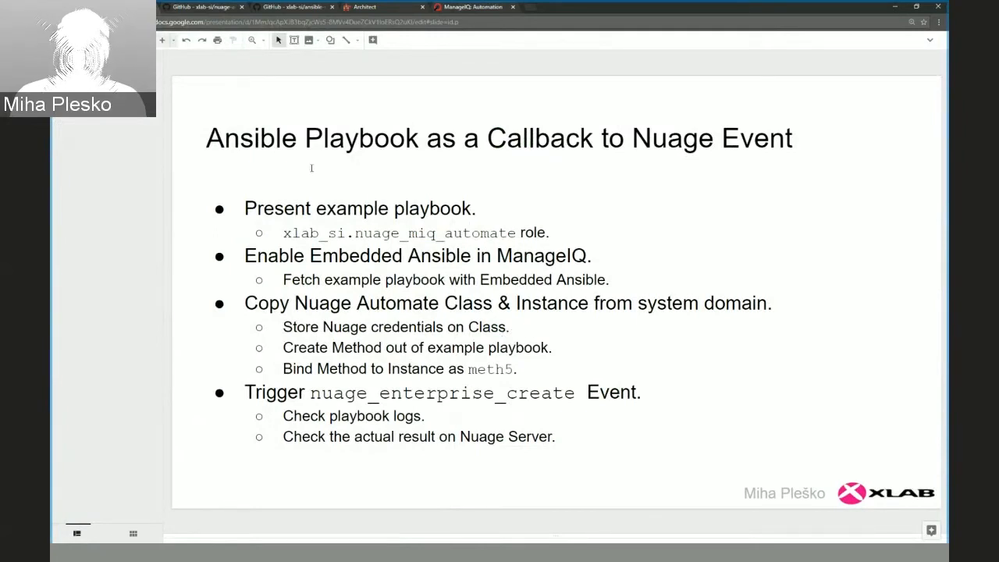
{"action": "left_click", "coordinate": [454, 7]}
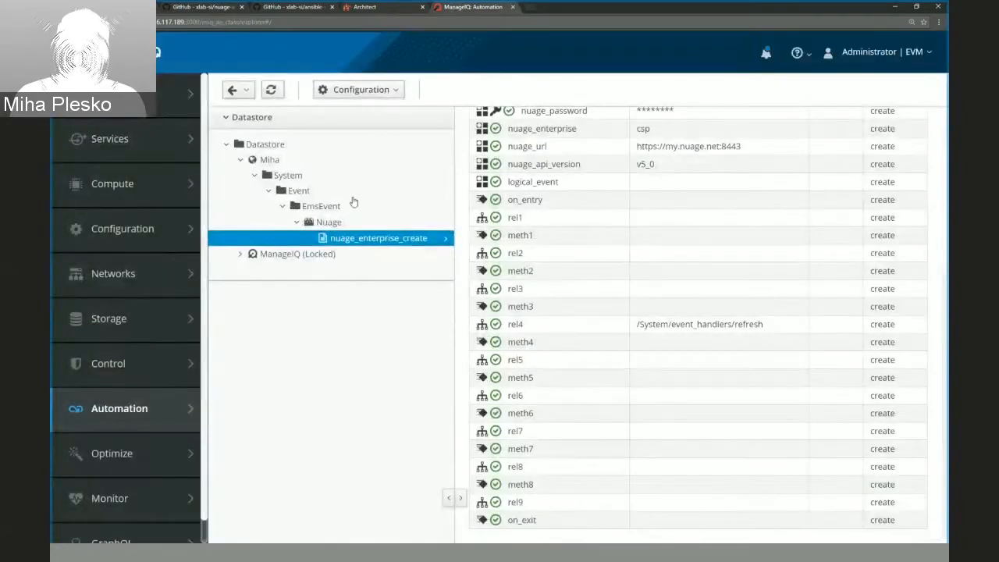
Open the schema of the new domain's Nuage class for editing and widen the form to show the default values.
{"action": "left_click", "coordinate": [326, 224]}
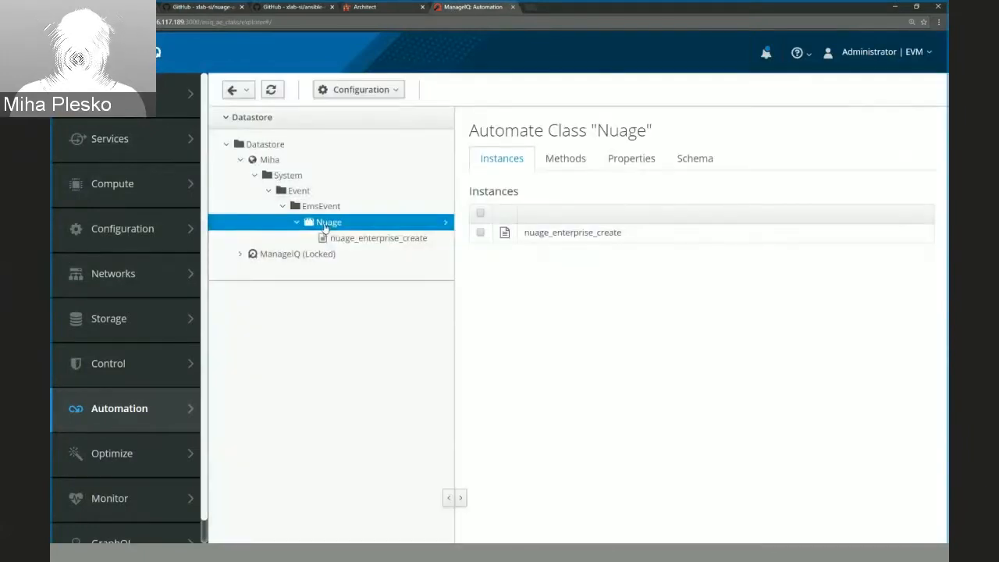
{"action": "left_click", "coordinate": [710, 164]}
{"action": "left_click", "coordinate": [345, 91]}
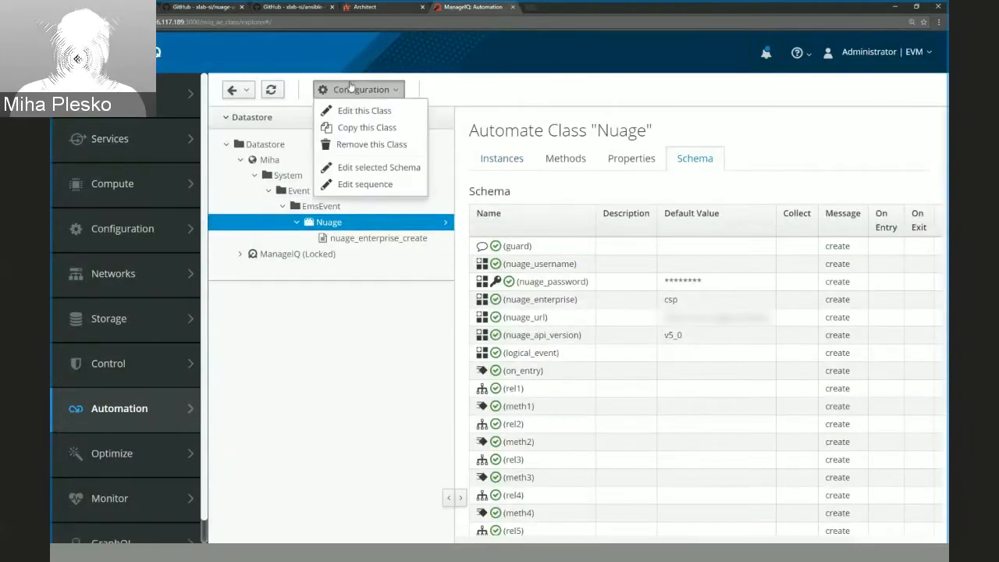
{"action": "left_click", "coordinate": [355, 170]}
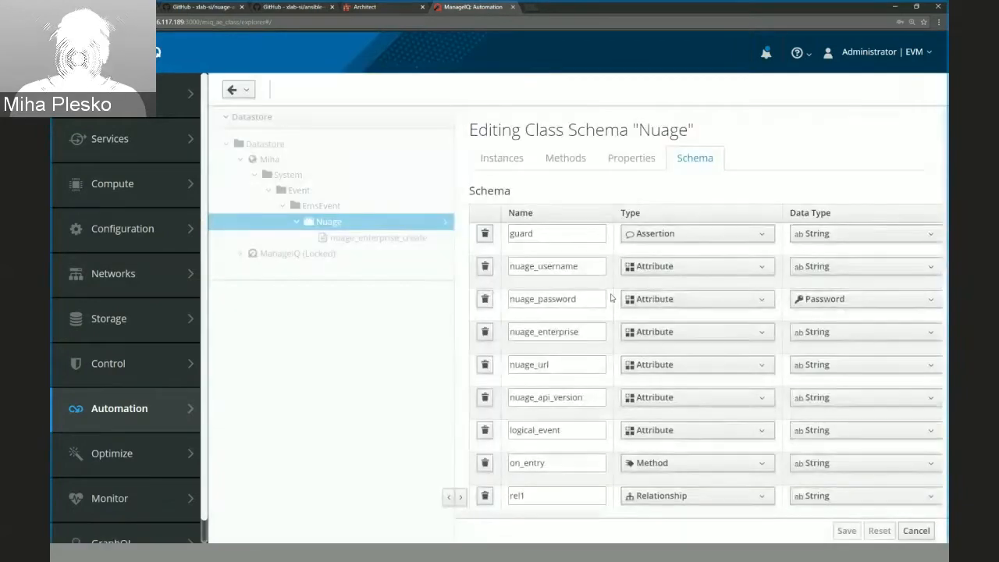
{"action": "left_click", "coordinate": [447, 498]}
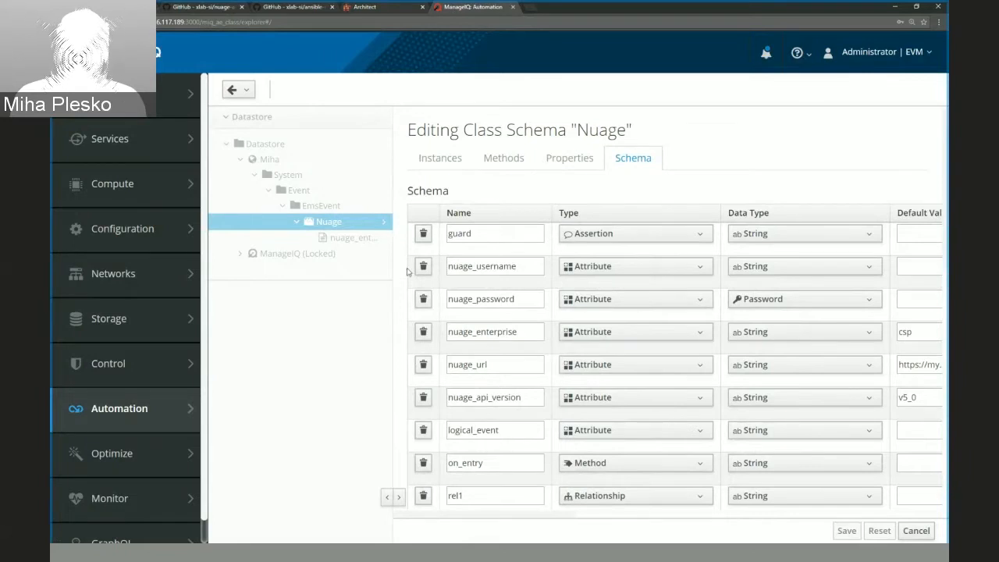
{"action": "left_click", "coordinate": [385, 498]}
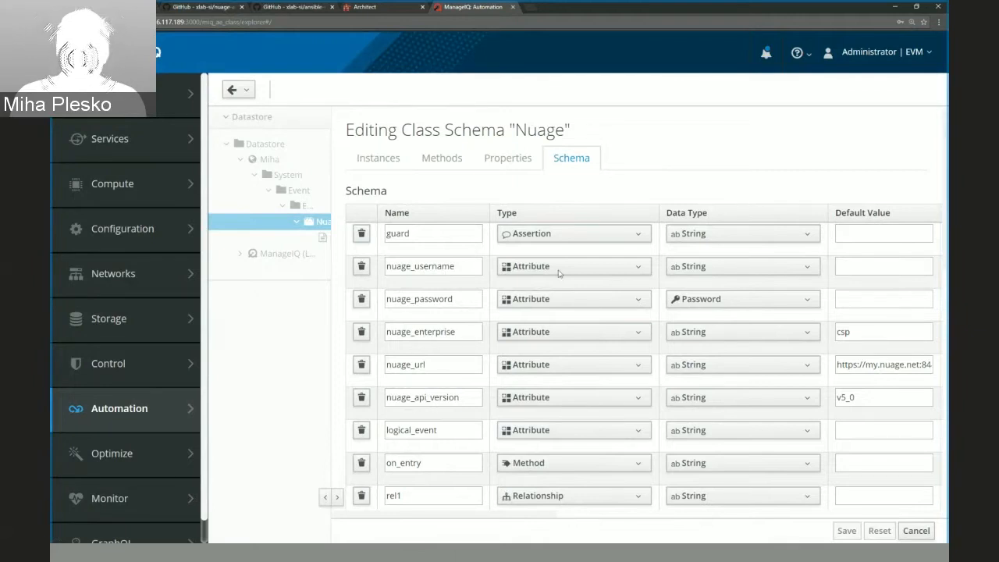
Set the default value of nuage_username to xlab and fill in the nuage_password default with the saved xlab password.
{"action": "left_click", "coordinate": [873, 268]}
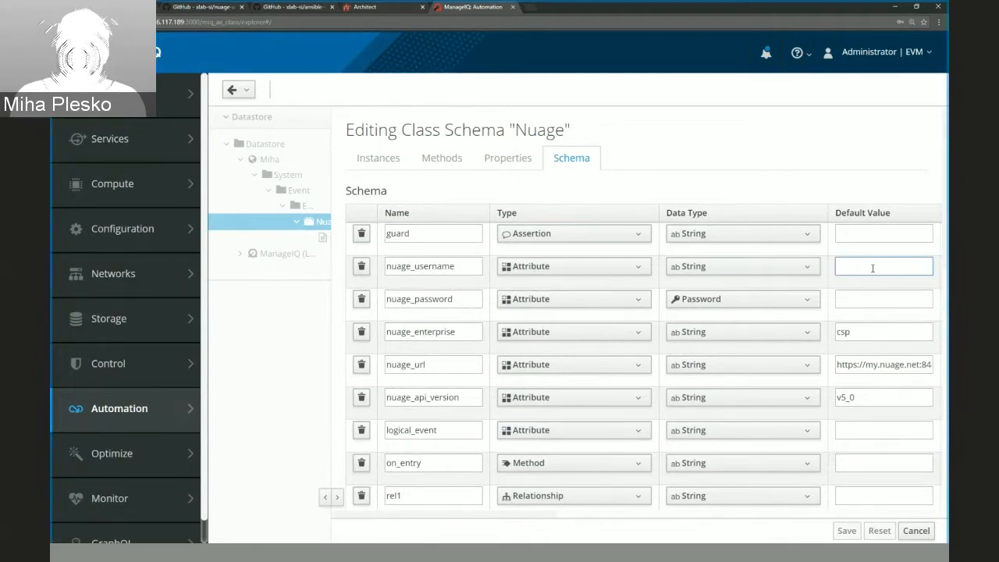
{"action": "type", "text": "xlab"}
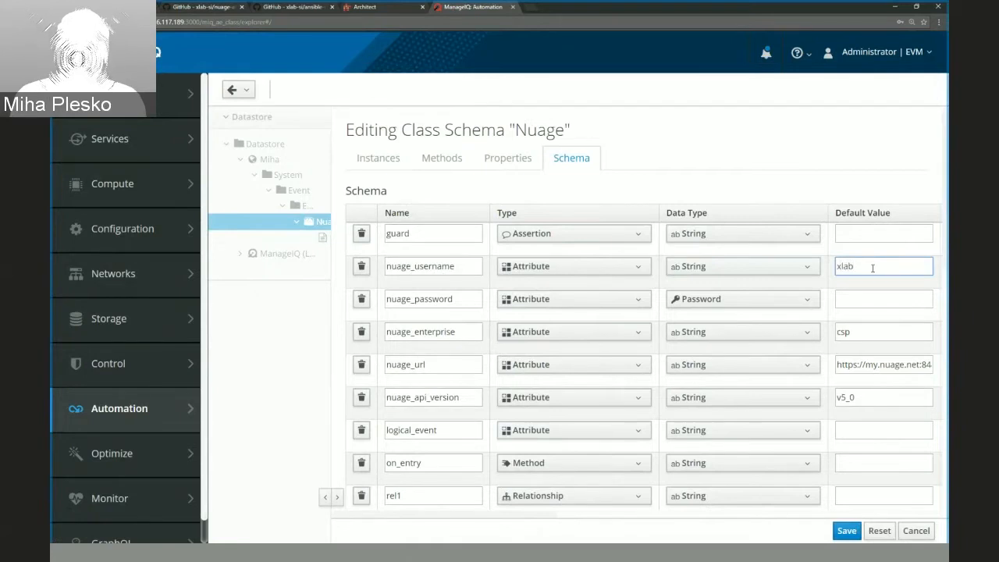
{"action": "left_click", "coordinate": [860, 296]}
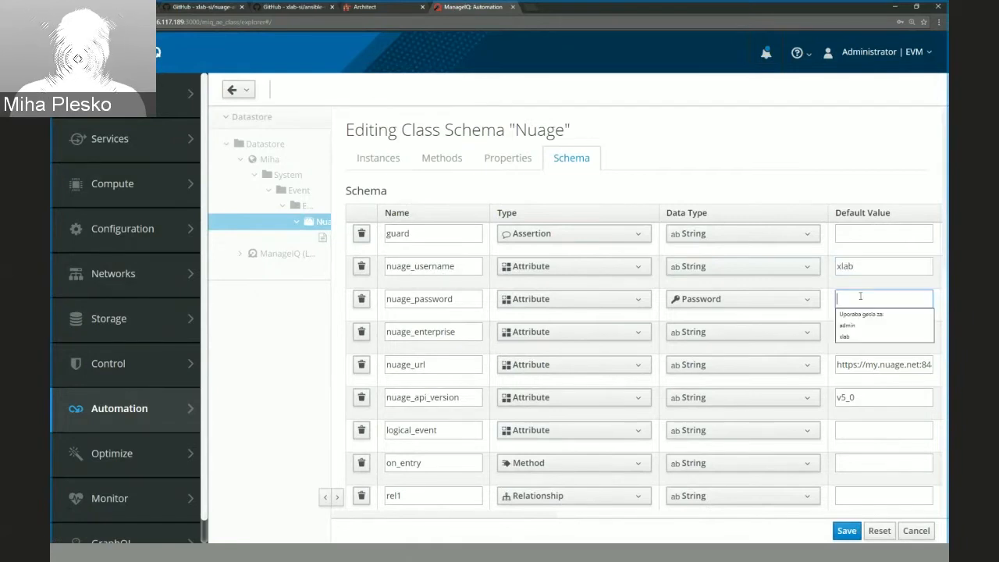
{"action": "left_click", "coordinate": [853, 337]}
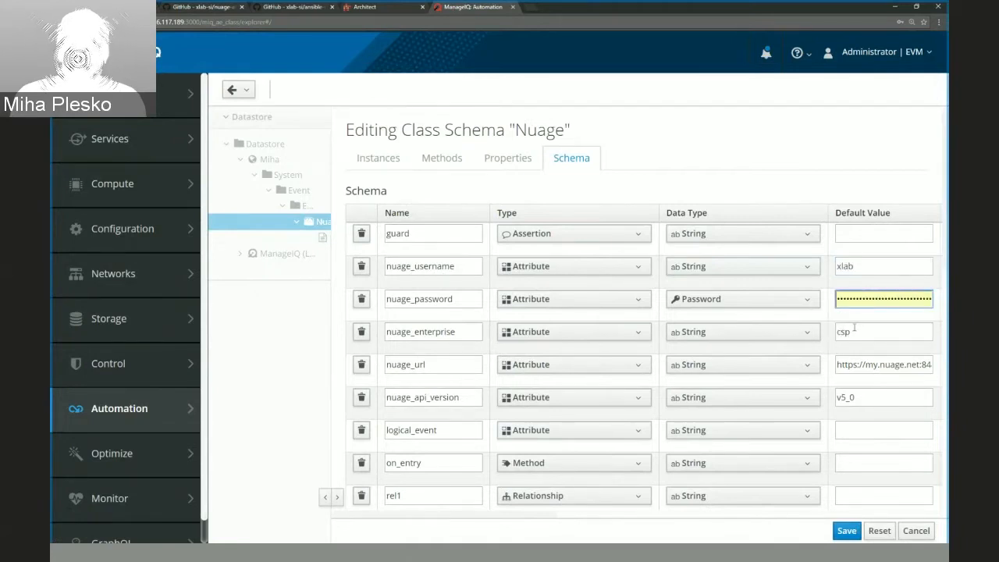
Replace the nuage_url default value with the Nuage server's address taken from the Architect page and save the Nuage class schema.
{"action": "left_click", "coordinate": [861, 362]}
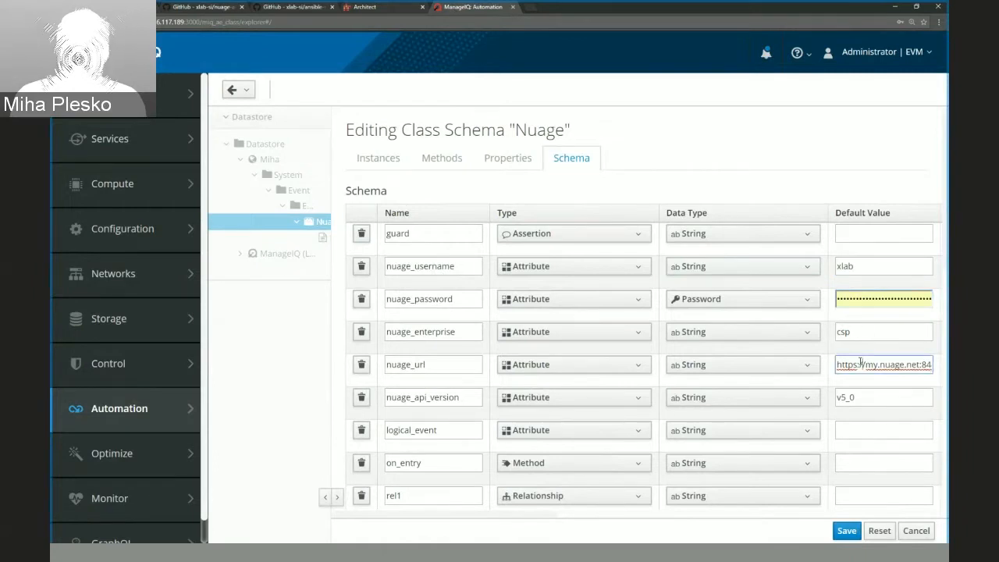
{"action": "left_click", "coordinate": [365, 7]}
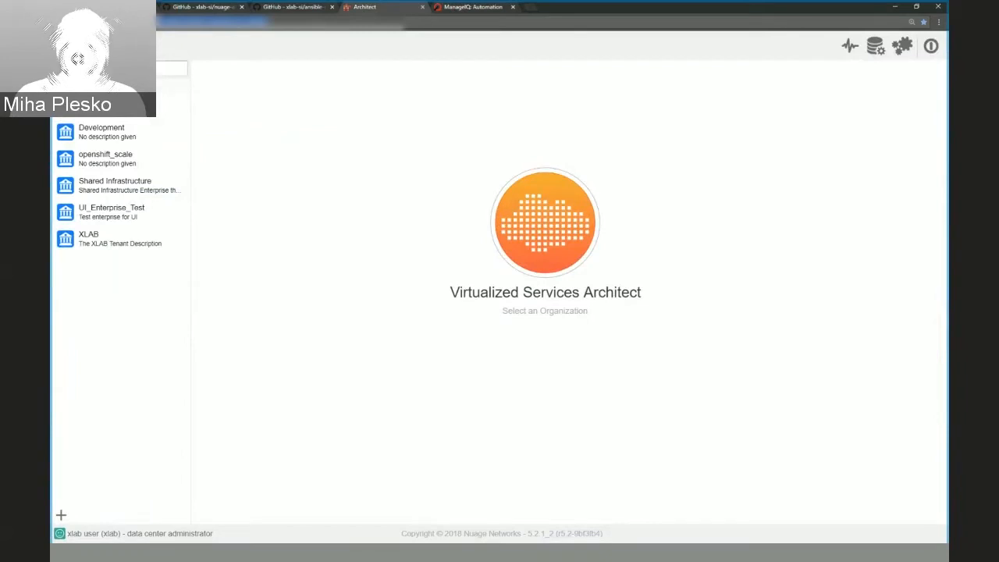
{"action": "left_click", "coordinate": [476, 7]}
{"action": "key", "text": "ctrl+a"}
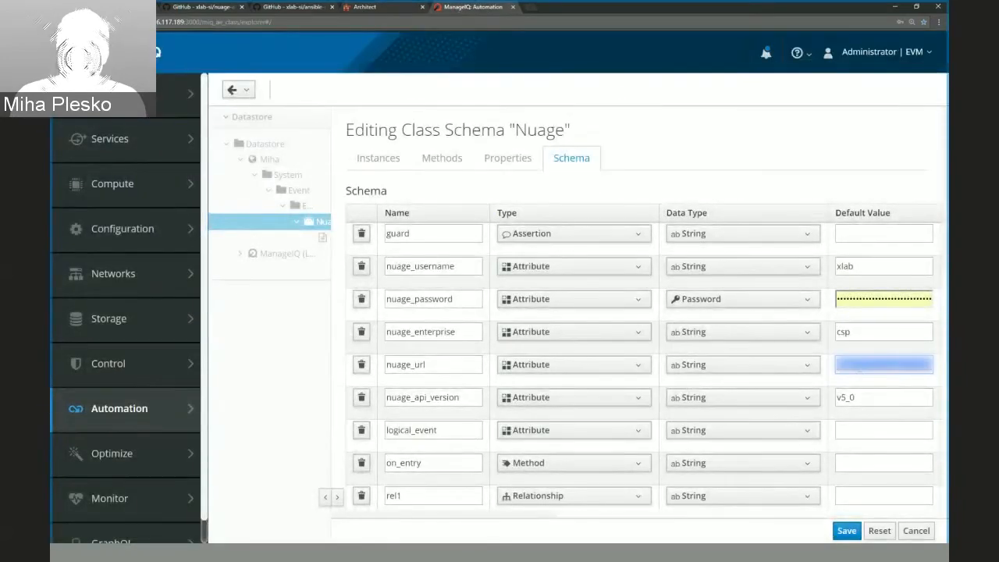
{"action": "key", "text": "BackSpace"}
{"action": "key", "text": "ctrl+v"}
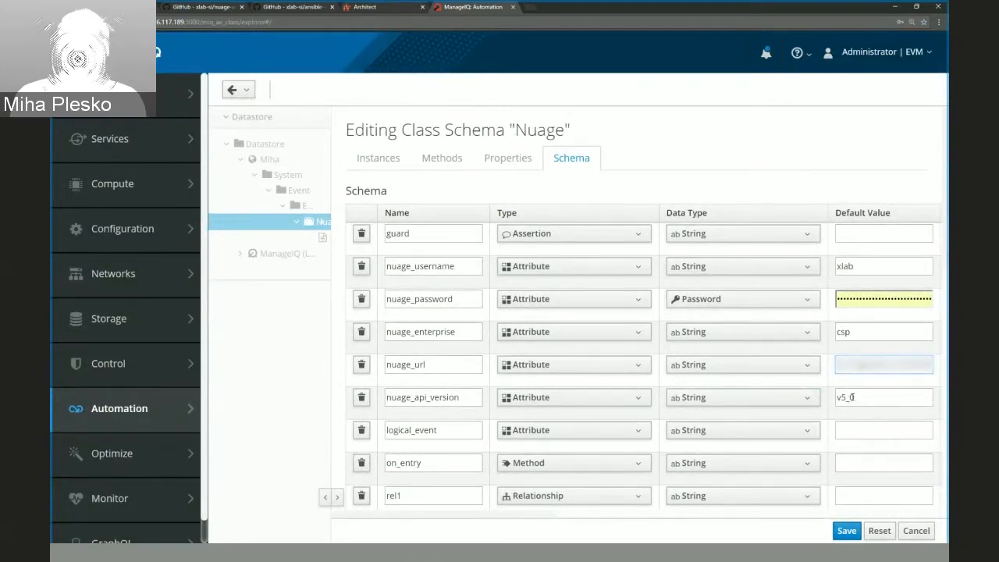
{"action": "left_click", "coordinate": [847, 532]}
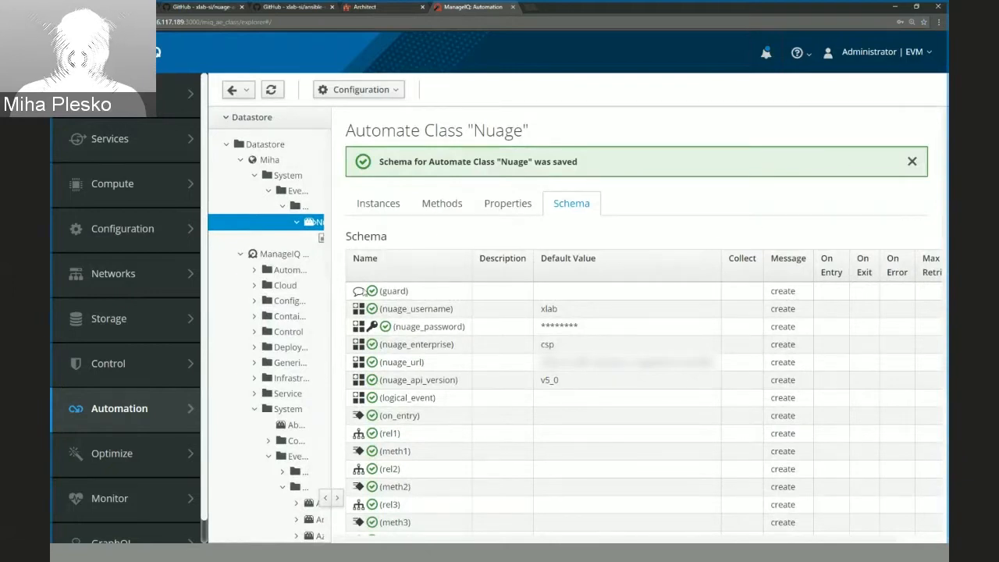
Widen the Datastore tree again and check the callback slide's outline for the task following the stored credentials.
{"action": "left_click", "coordinate": [339, 498]}
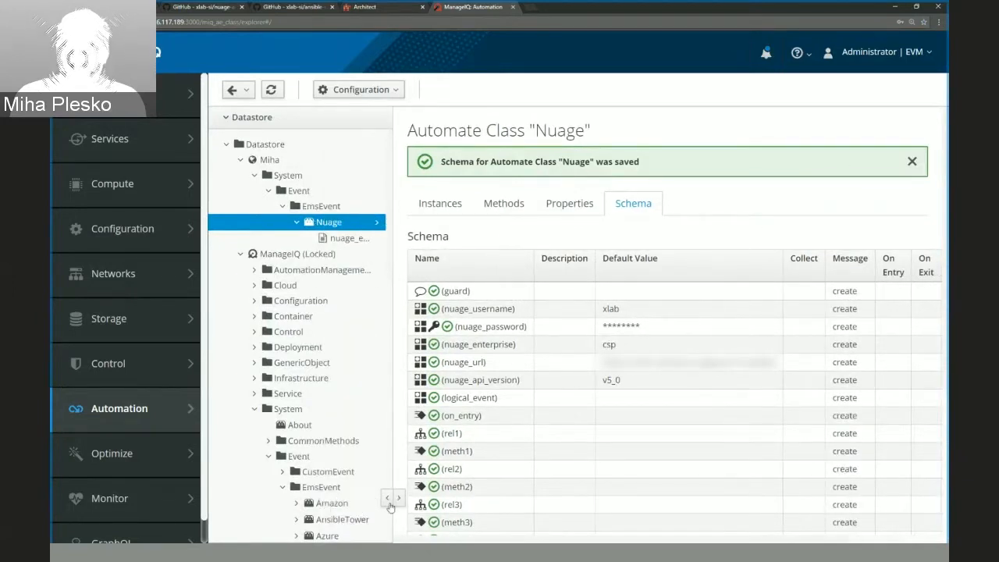
{"action": "left_click", "coordinate": [400, 500]}
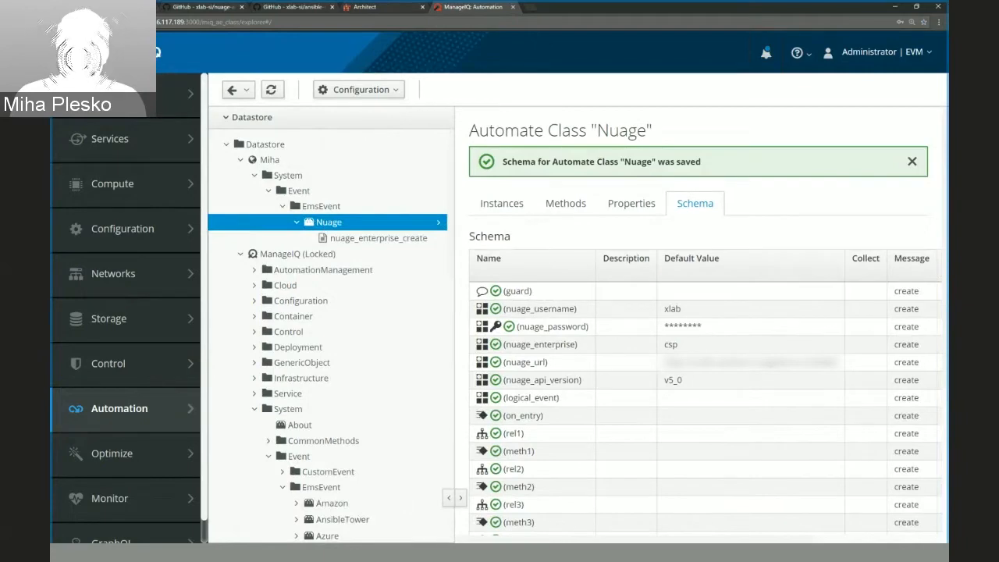
{"action": "left_click", "coordinate": [113, 7]}
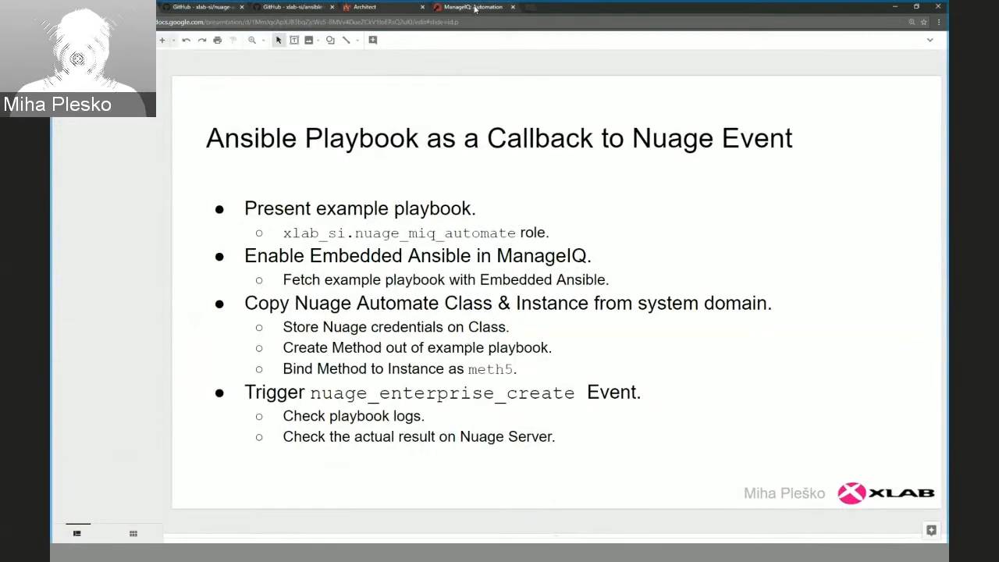
{"action": "left_click", "coordinate": [474, 7]}
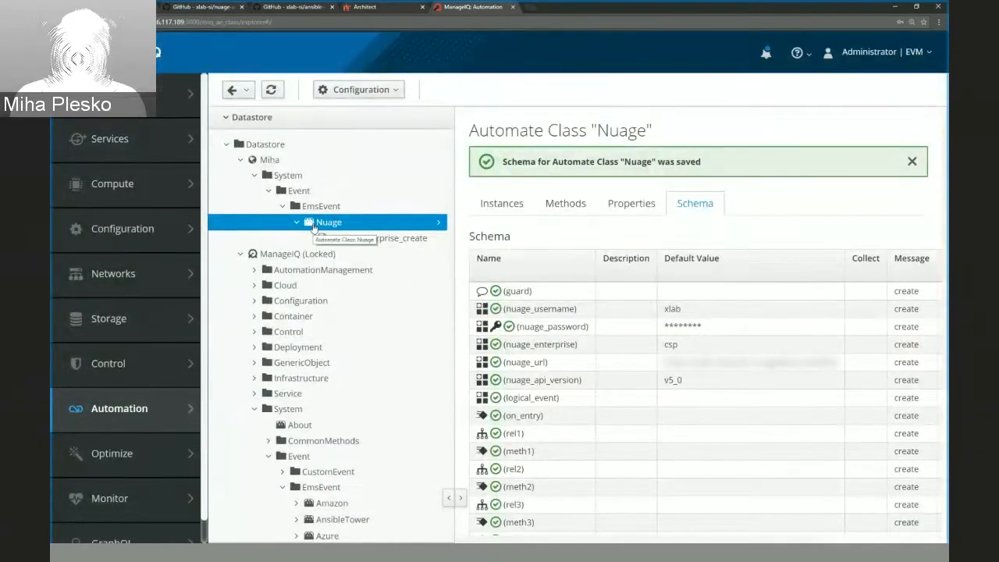
Start a new method of type playbook in the new domain's Nuage class and name it handle_enterprise_create.
{"action": "left_click", "coordinate": [564, 204]}
{"action": "left_click", "coordinate": [333, 90]}
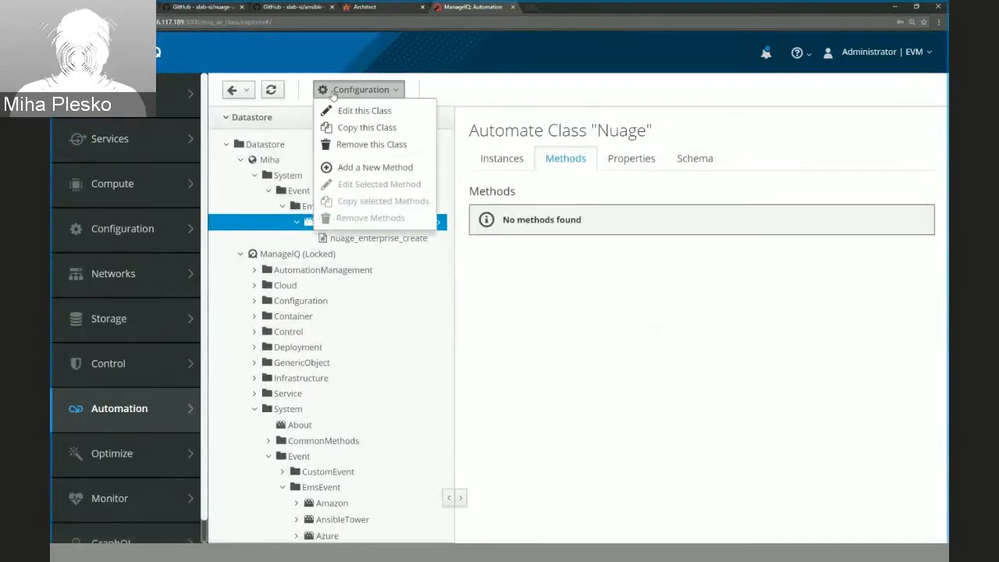
{"action": "left_click", "coordinate": [342, 167]}
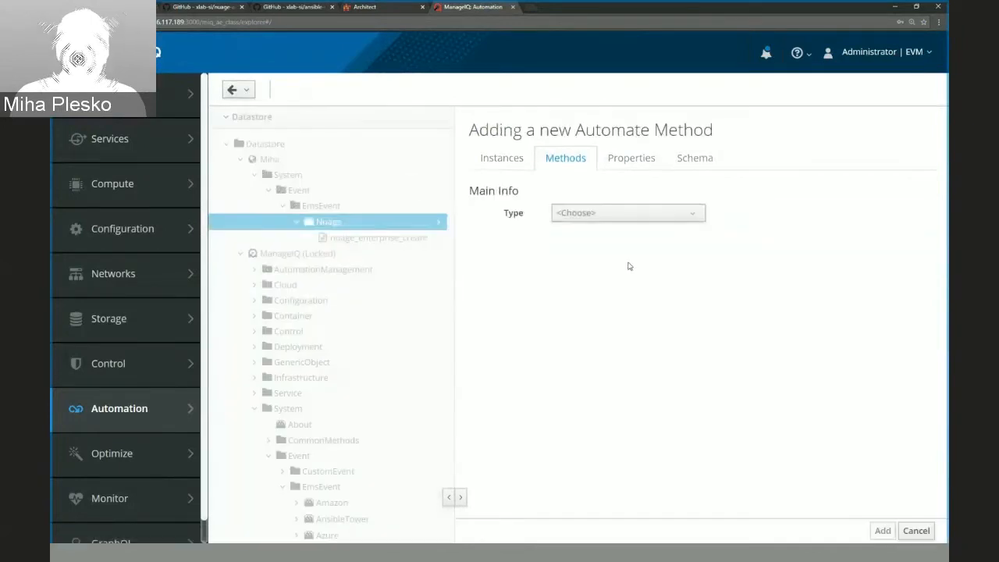
{"action": "left_click", "coordinate": [634, 219]}
{"action": "left_click", "coordinate": [598, 299]}
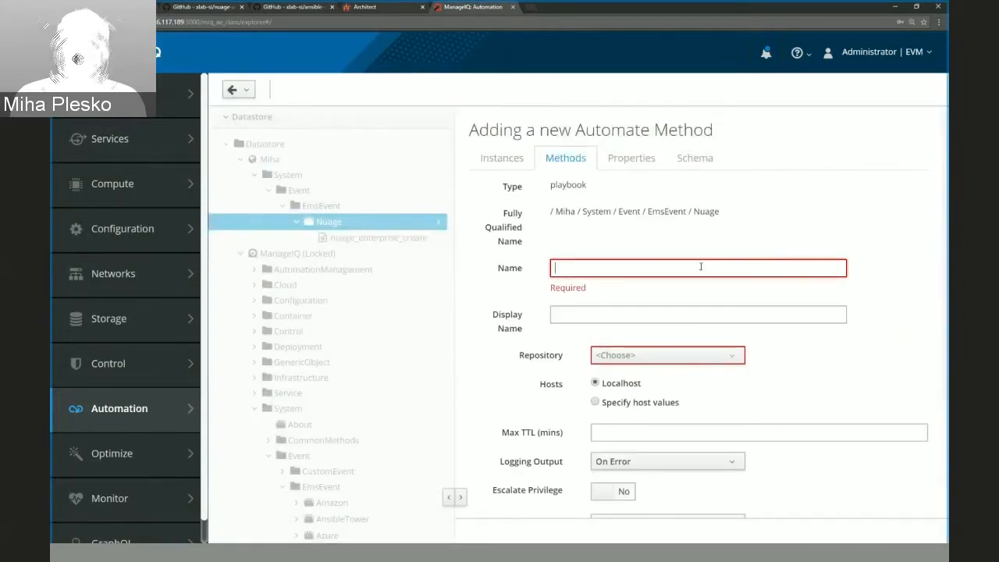
{"action": "type", "text": "handle"}
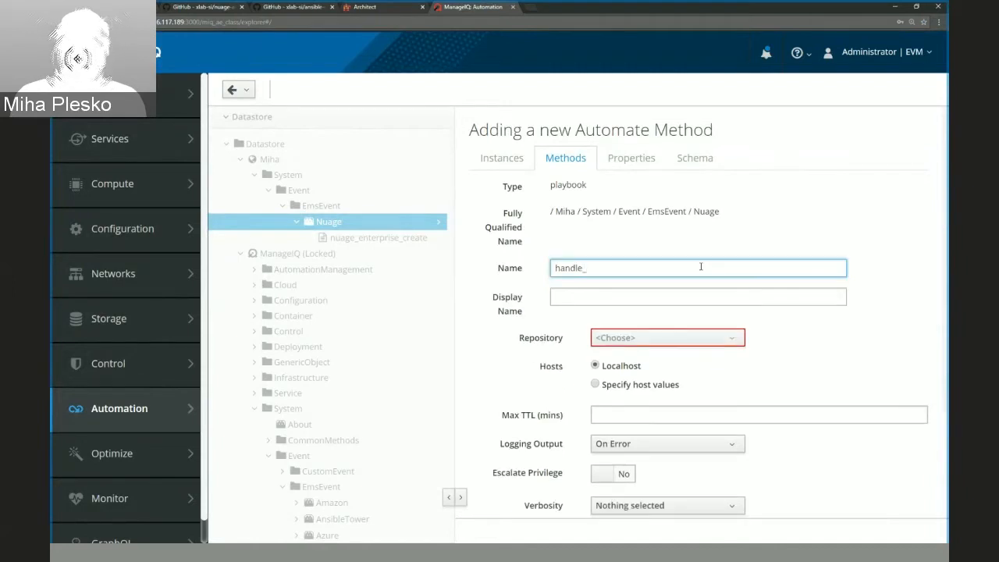
{"action": "type", "text": "_enterprise"}
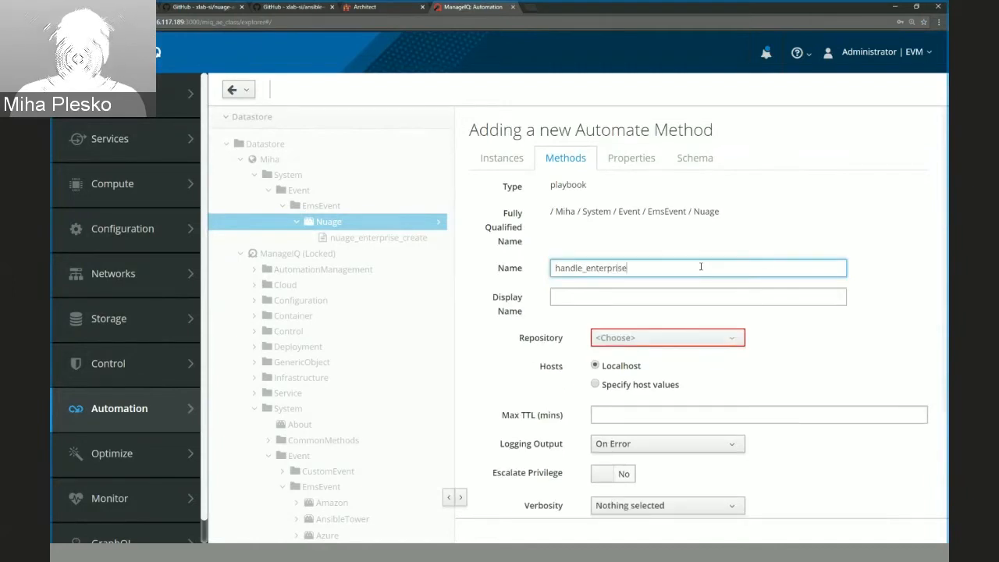
{"action": "type", "text": "_create"}
{"action": "left_click", "coordinate": [793, 346]}
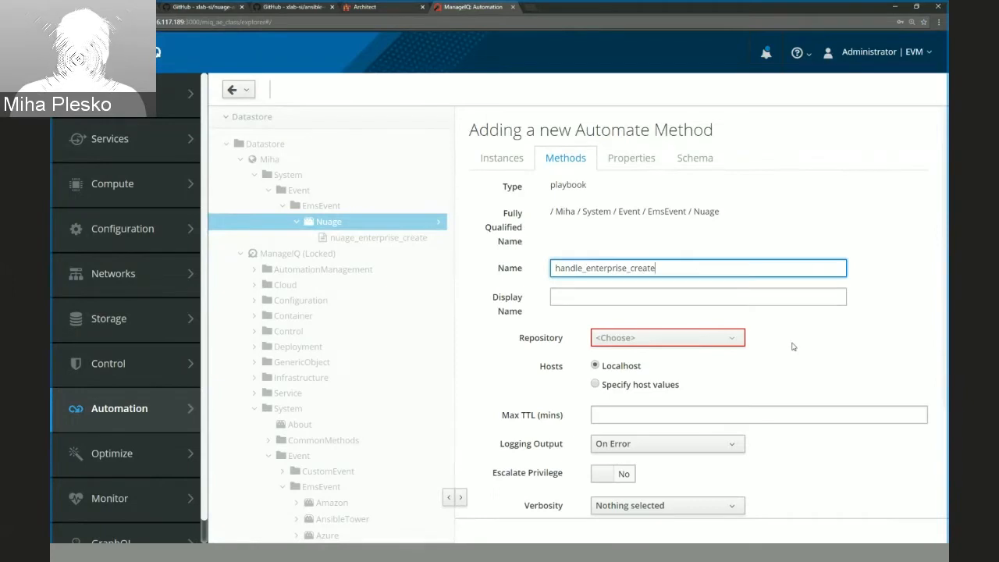
Set the method's repository to Nuage Ansible, playbook to nuage_enterprise_create-domain-template.yaml and machine credential to ManageIQ Default Credential.
{"action": "scroll", "coordinate": [792, 346], "scroll_direction": "down", "scroll_amount": 2}
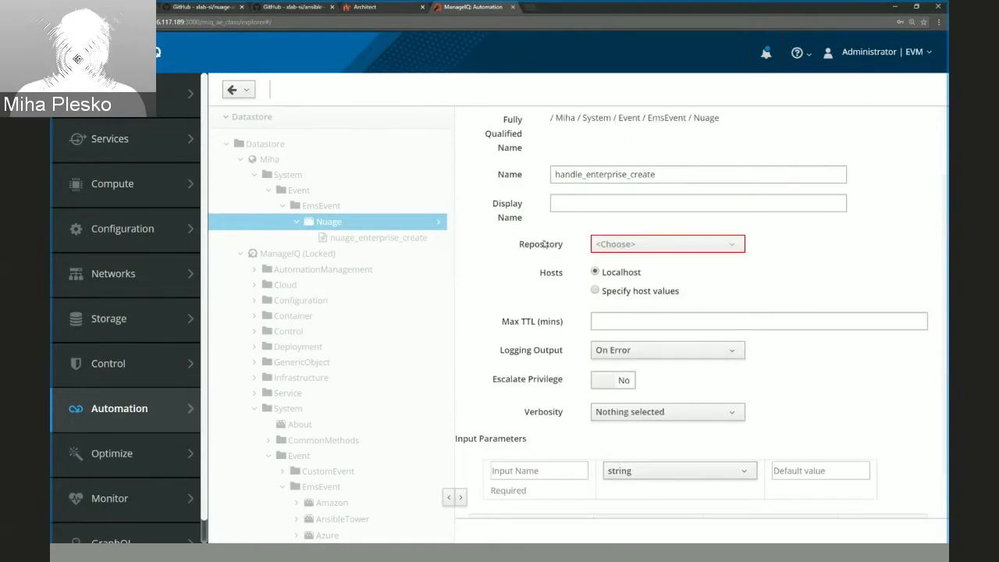
{"action": "left_click", "coordinate": [690, 244]}
{"action": "left_click", "coordinate": [638, 282]}
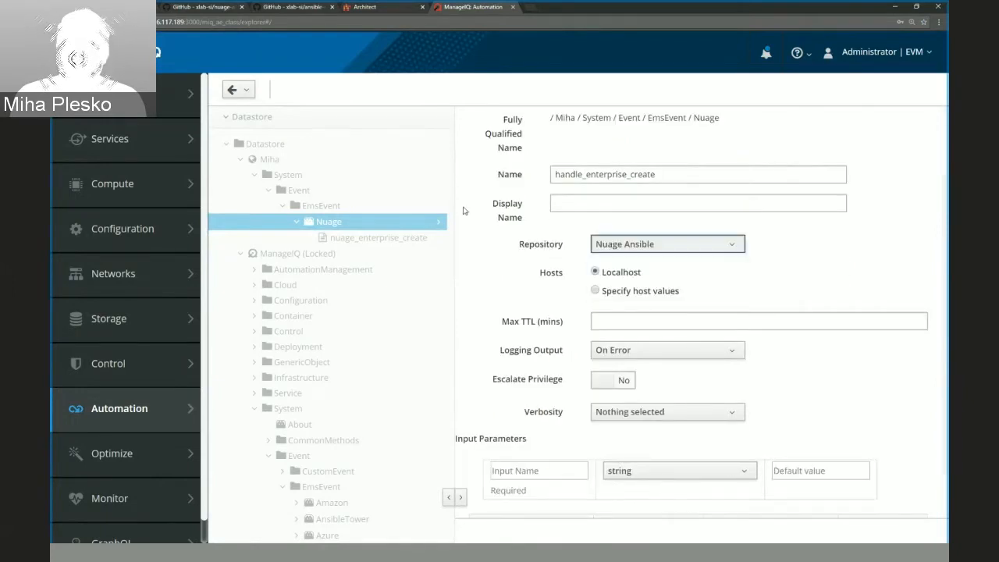
{"action": "left_click", "coordinate": [191, 8]}
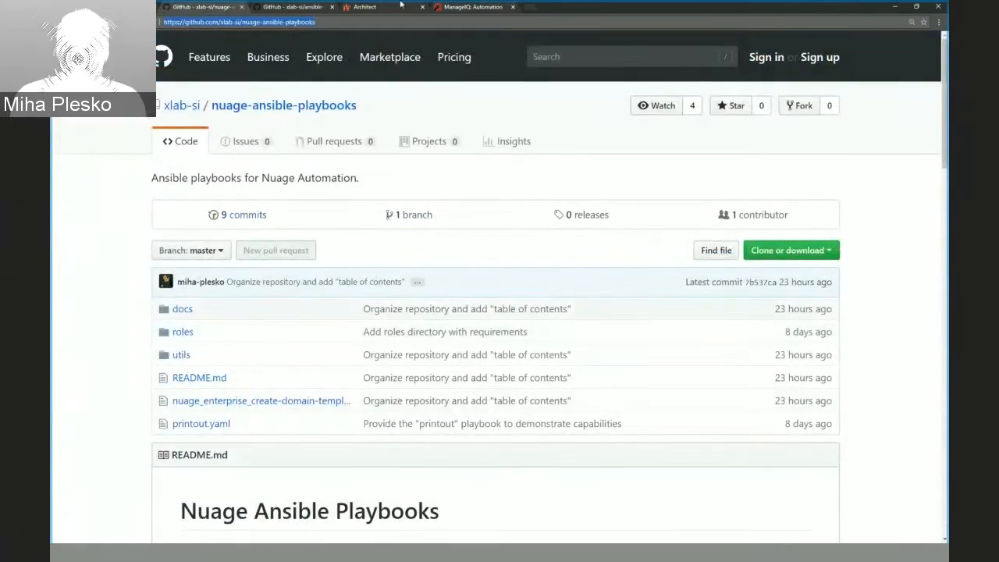
{"action": "left_click", "coordinate": [467, 7]}
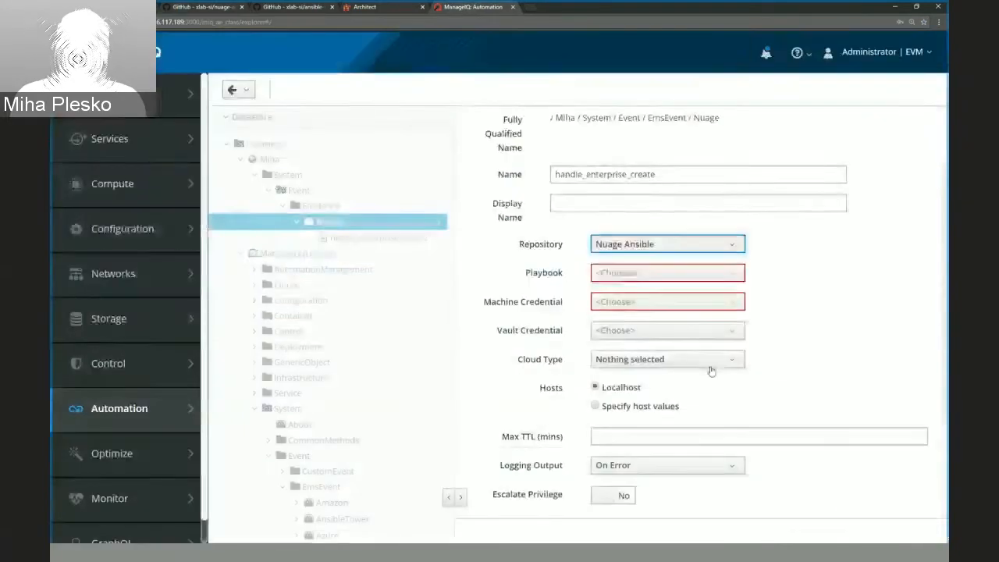
{"action": "left_click", "coordinate": [635, 275]}
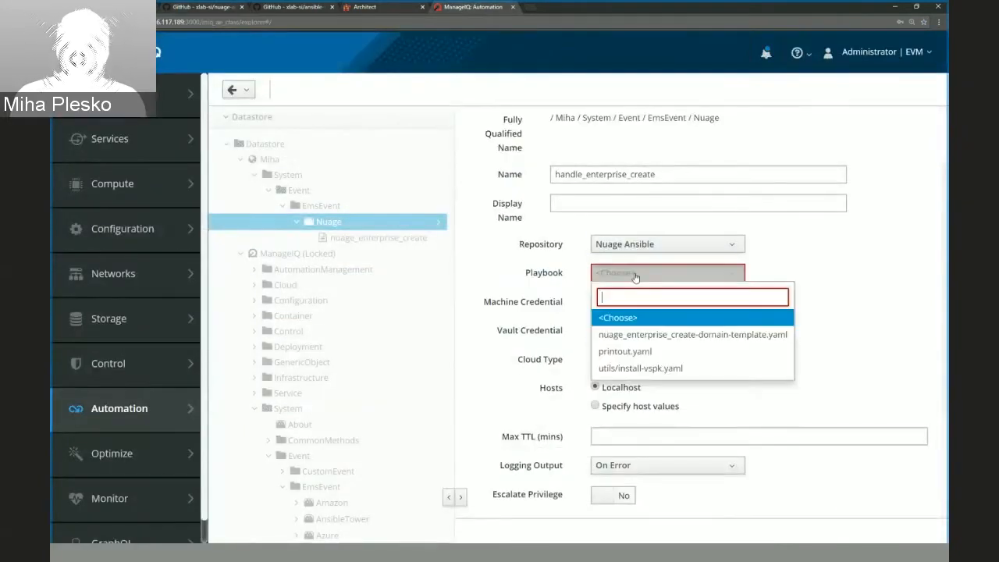
{"action": "left_click", "coordinate": [653, 335]}
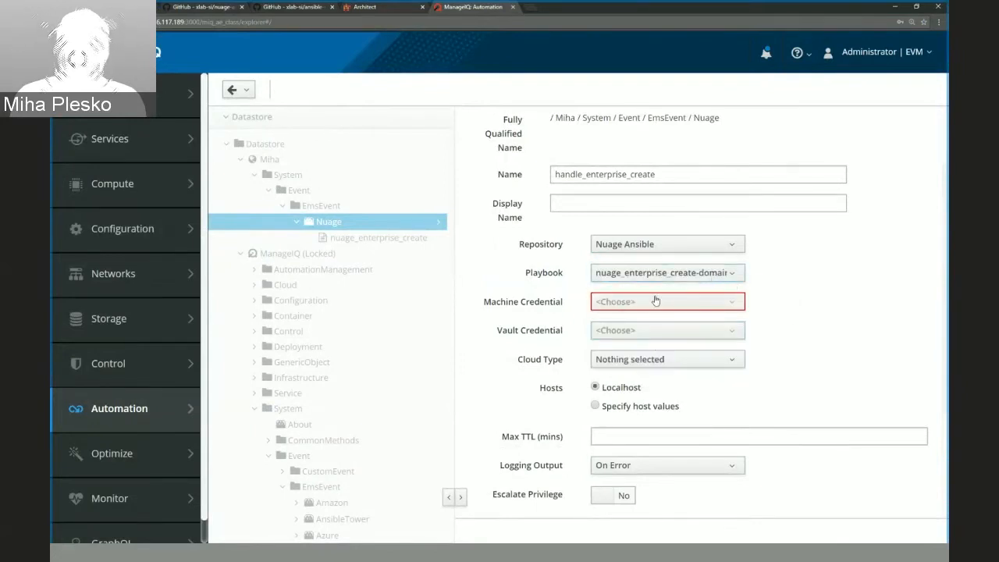
{"action": "left_click", "coordinate": [618, 309]}
{"action": "left_click", "coordinate": [636, 363]}
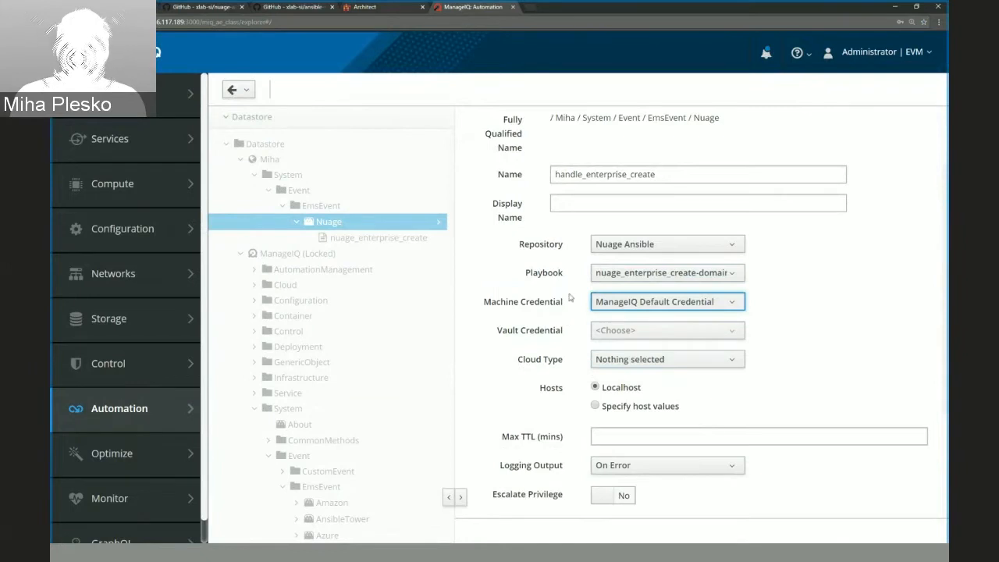
Set the playbook method's logging output to Always.
{"action": "left_click", "coordinate": [825, 306]}
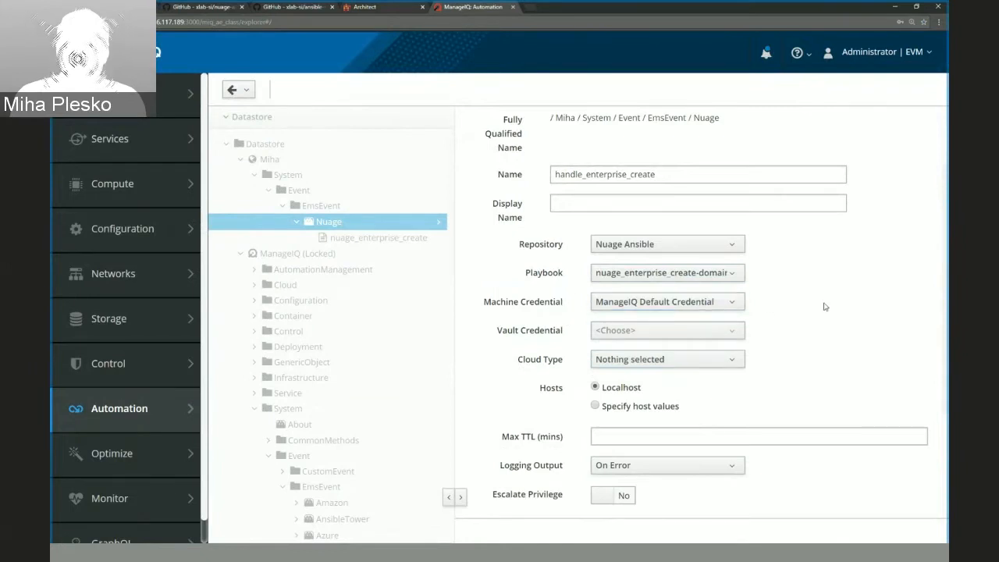
{"action": "scroll", "coordinate": [824, 306], "scroll_direction": "down", "scroll_amount": 1}
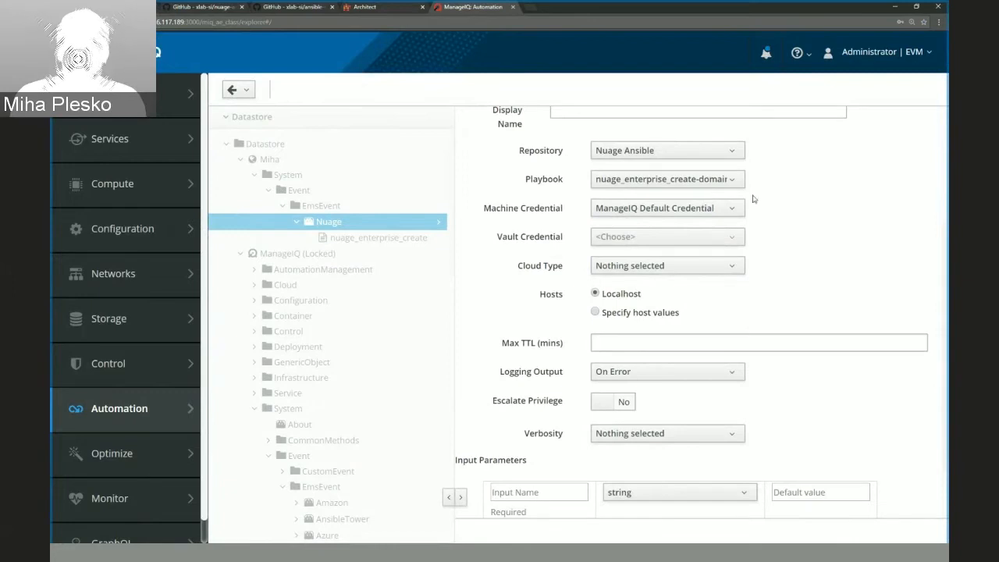
{"action": "scroll", "coordinate": [849, 274], "scroll_direction": "down", "scroll_amount": 1}
{"action": "scroll", "coordinate": [851, 273], "scroll_direction": "up", "scroll_amount": 2}
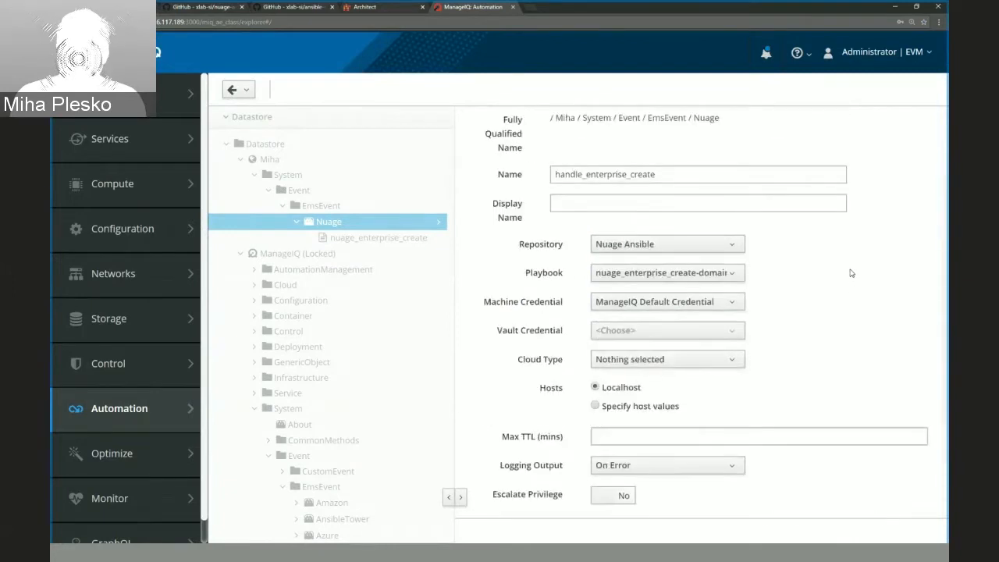
{"action": "scroll", "coordinate": [851, 273], "scroll_direction": "down", "scroll_amount": 2}
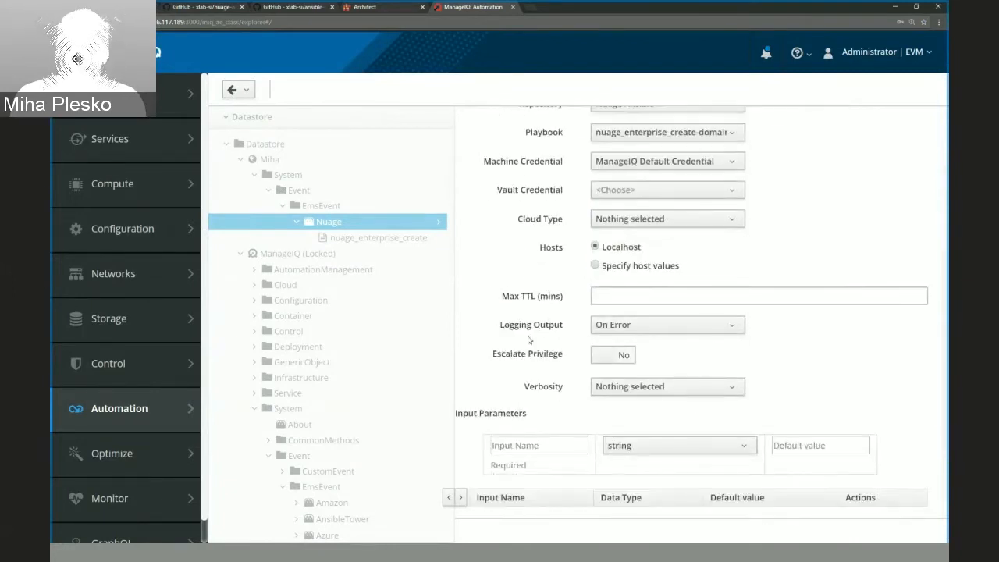
{"action": "left_click", "coordinate": [642, 333]}
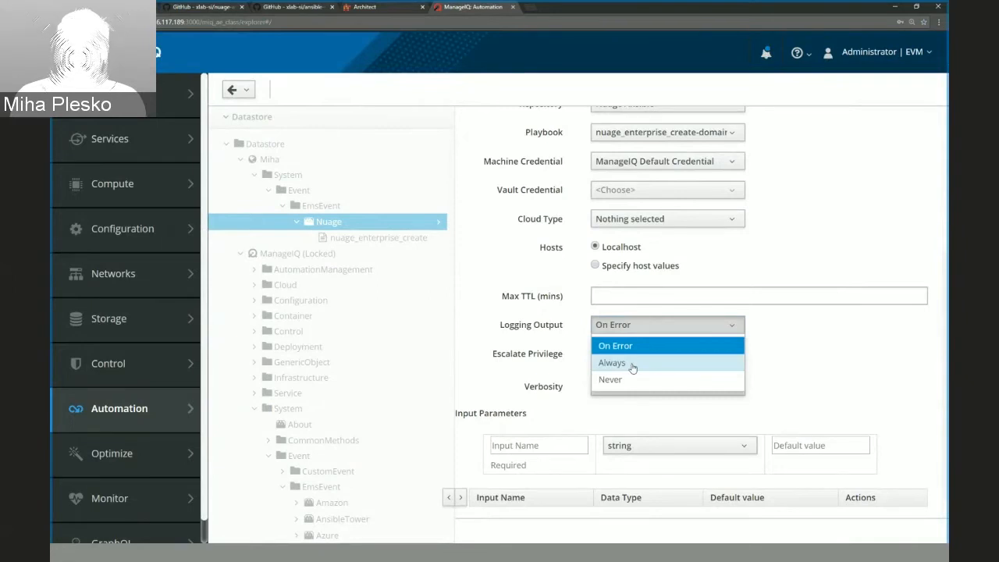
{"action": "left_click", "coordinate": [632, 364]}
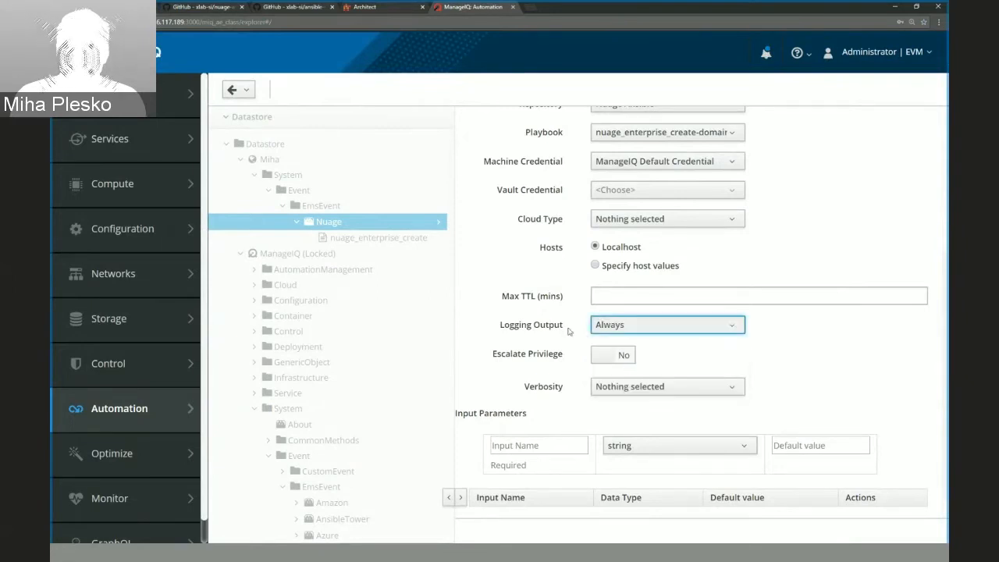
{"action": "left_click", "coordinate": [628, 326]}
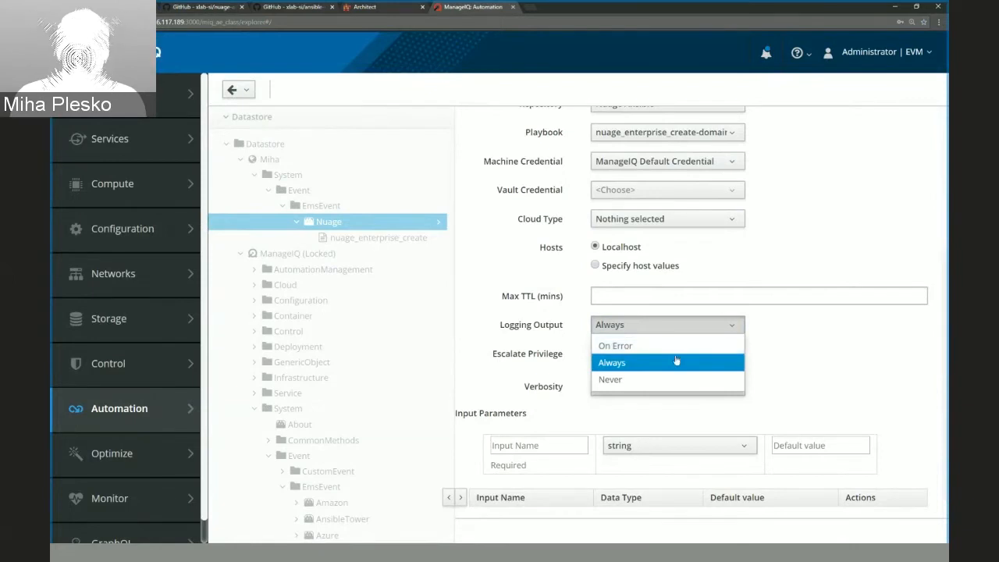
{"action": "left_click", "coordinate": [630, 366]}
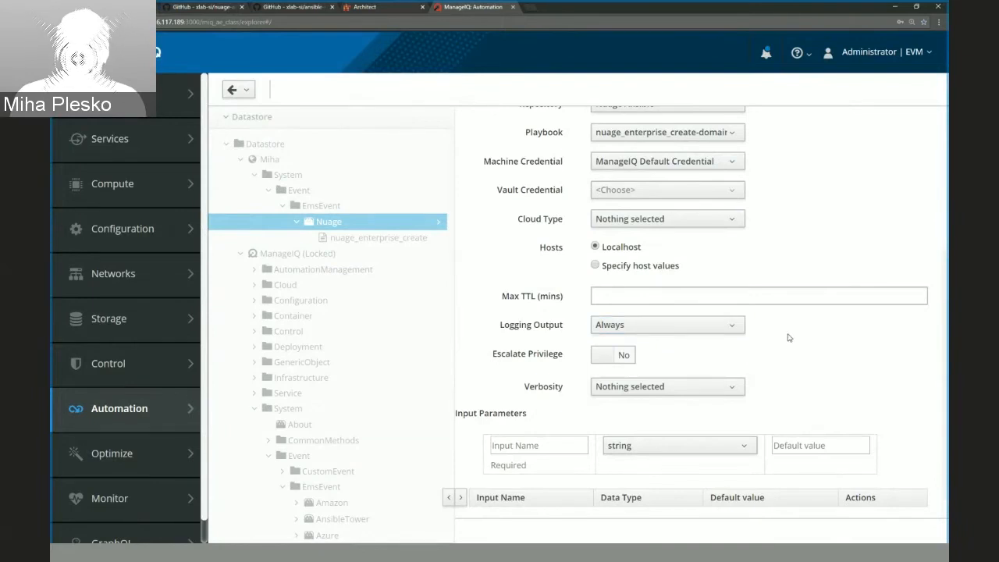
Set the playbook method's verbosity to 0 (Normal) and add the method to the Nuage class.
{"action": "scroll", "coordinate": [792, 349], "scroll_direction": "down", "scroll_amount": 1}
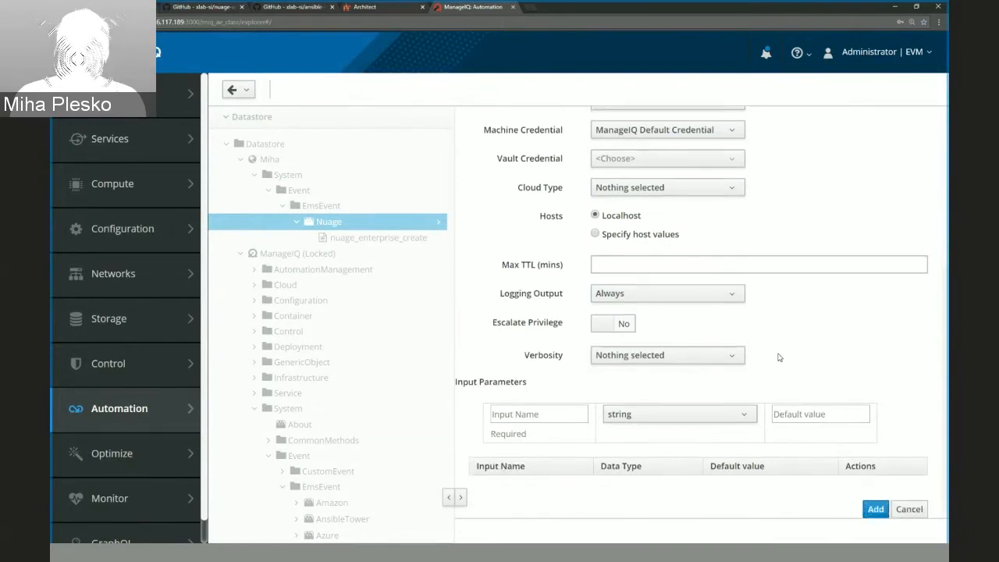
{"action": "left_click", "coordinate": [625, 360]}
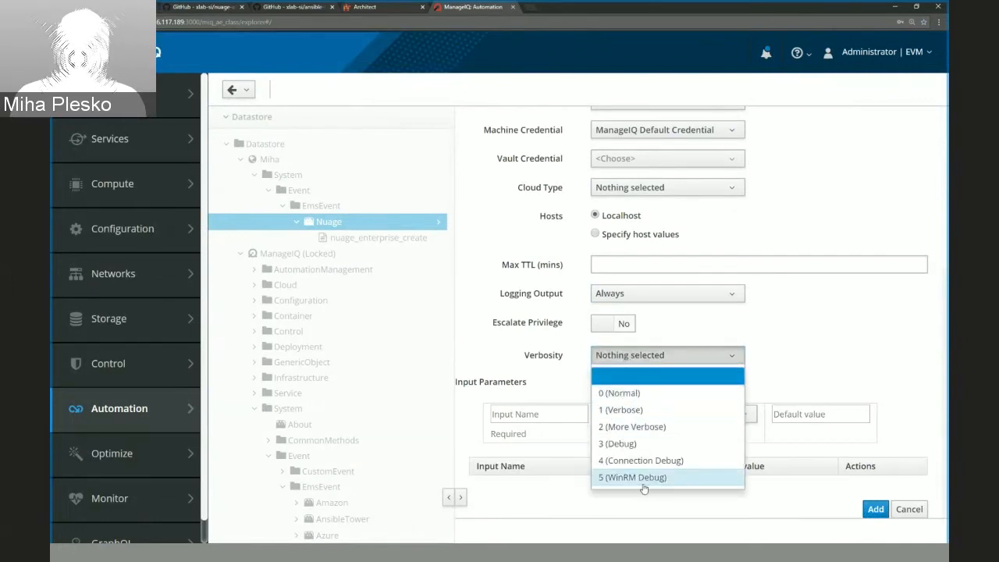
{"action": "left_click", "coordinate": [639, 398]}
{"action": "left_click", "coordinate": [874, 508]}
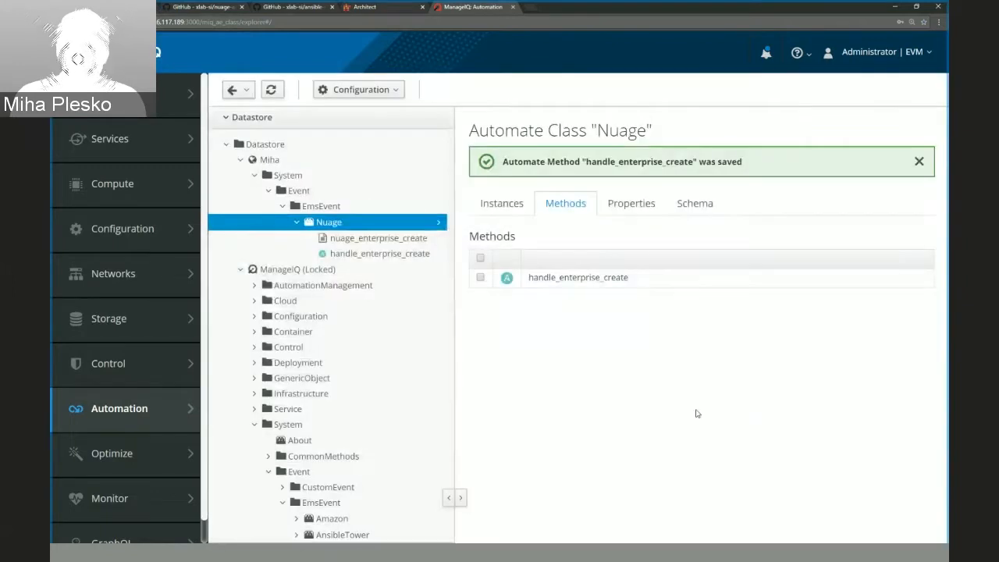
Check the callback slide for the task after method creation and select the name handle_enterprise_create in the new method's details for copying.
{"action": "left_click", "coordinate": [390, 254]}
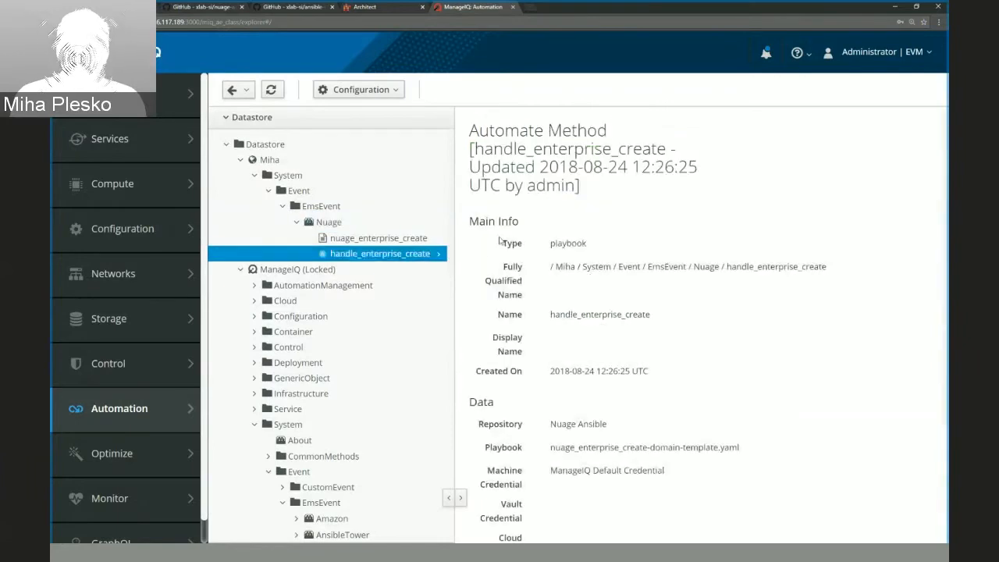
{"action": "key", "text": "ctrl+Tab"}
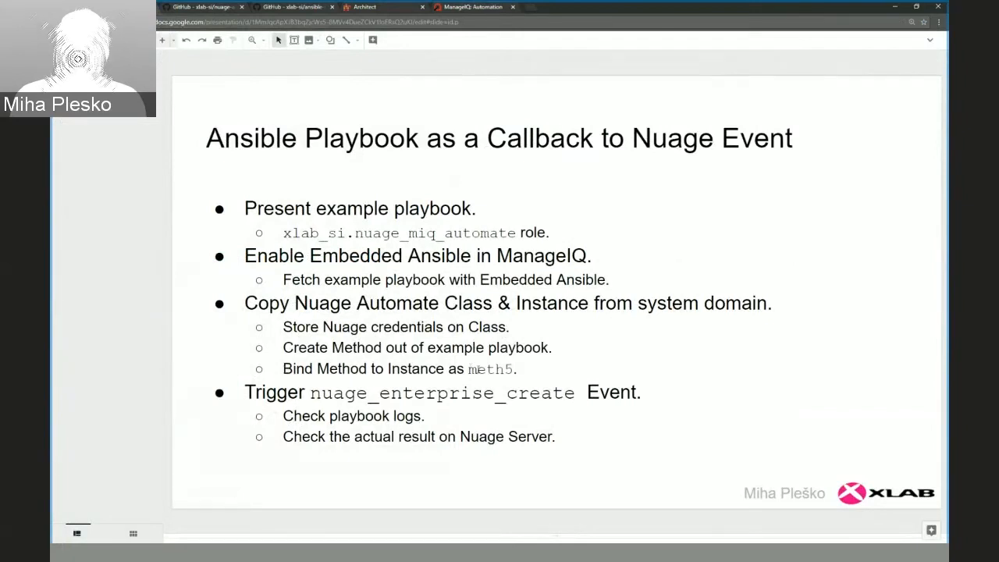
{"action": "left_click", "coordinate": [455, 7]}
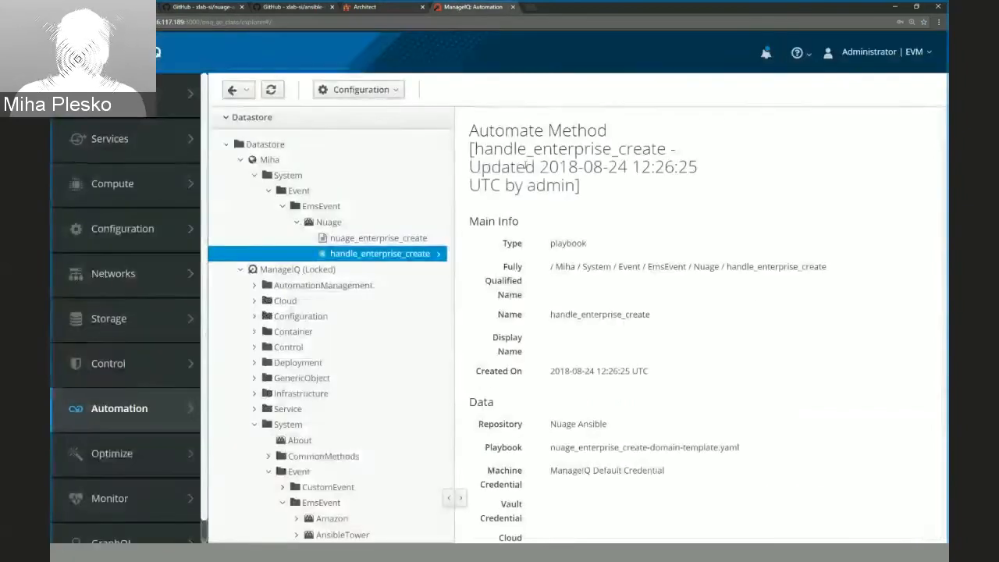
{"action": "double_click", "coordinate": [769, 269]}
{"action": "key", "text": "ctrl+c"}
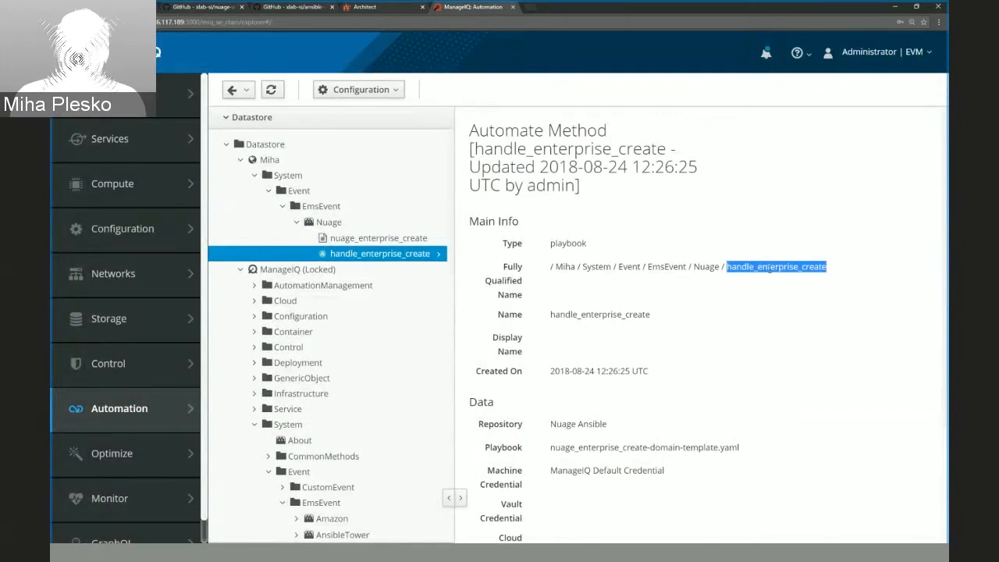
Edit the new domain's nuage_enterprise_create instance and set its meth5 value to handle_enterprise_create.
{"action": "left_click", "coordinate": [355, 240]}
{"action": "left_click", "coordinate": [359, 89]}
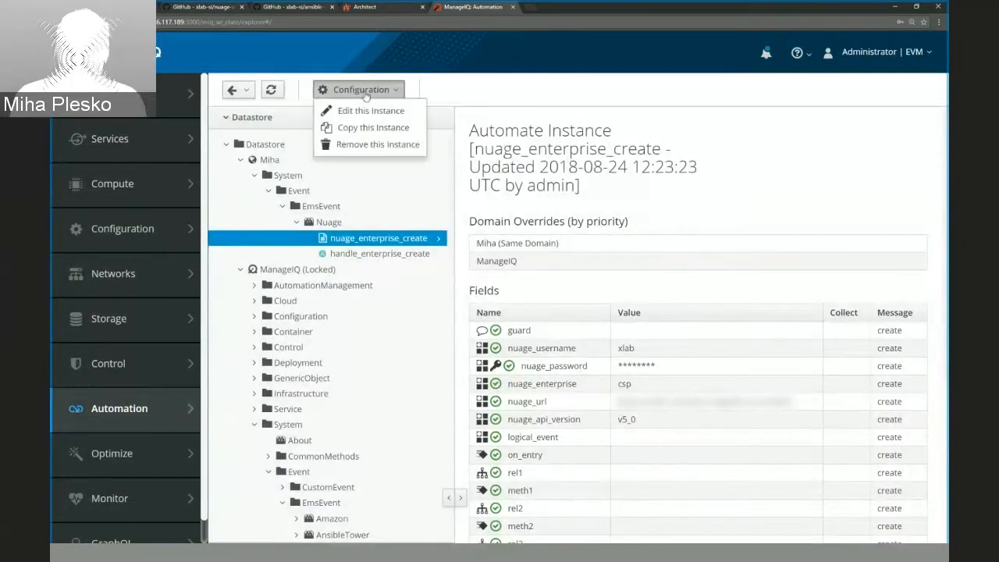
{"action": "left_click", "coordinate": [361, 108]}
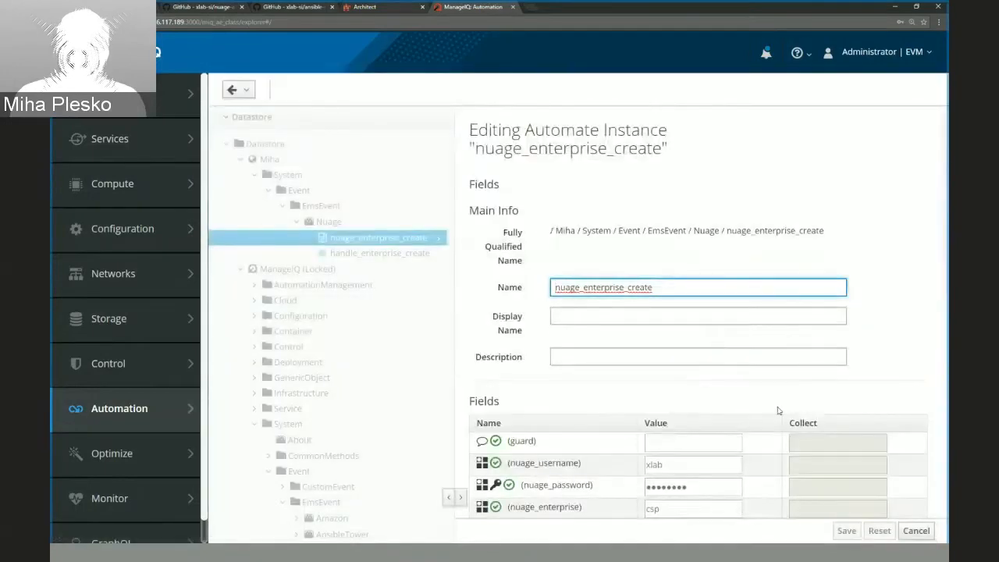
{"action": "scroll", "coordinate": [779, 408], "scroll_direction": "down", "scroll_amount": 2}
{"action": "scroll", "coordinate": [777, 410], "scroll_direction": "down", "scroll_amount": 2}
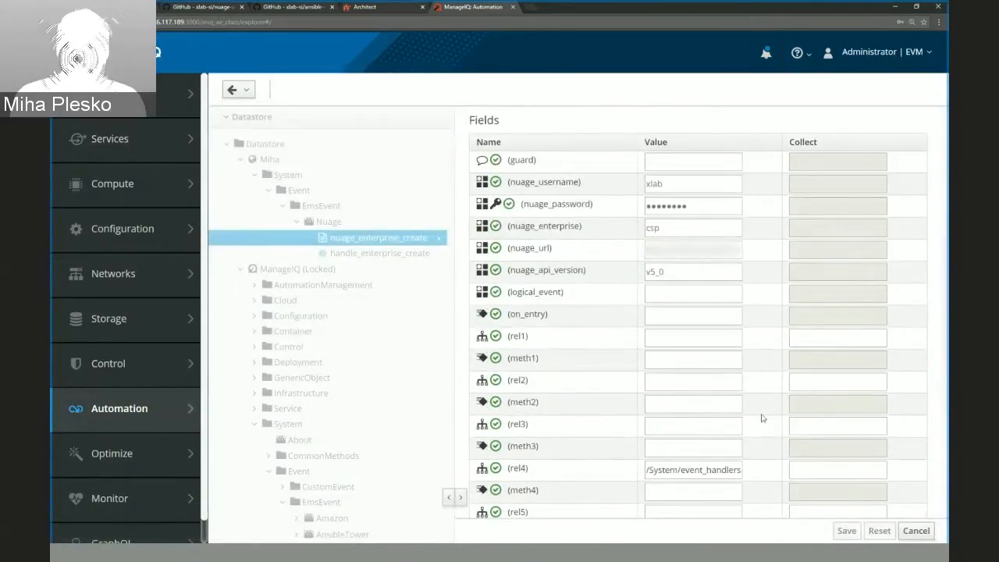
{"action": "scroll", "coordinate": [765, 417], "scroll_direction": "down", "scroll_amount": 3}
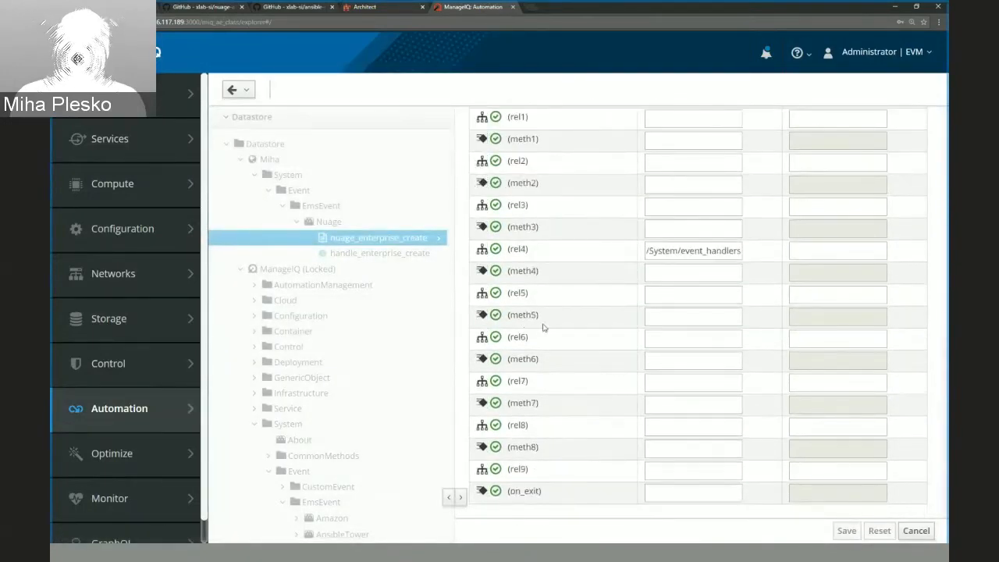
{"action": "left_click", "coordinate": [685, 322]}
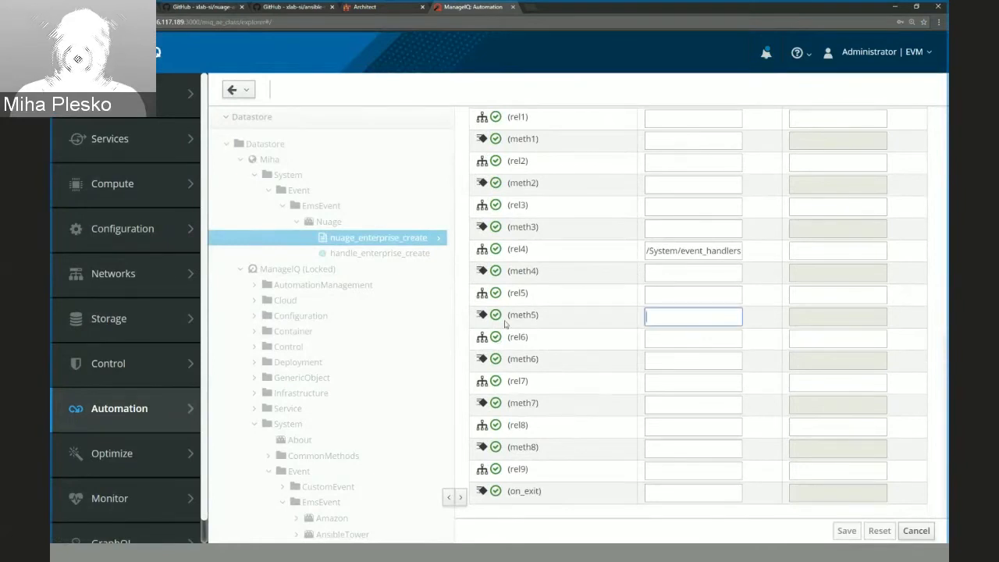
{"action": "key", "text": "ctrl+v"}
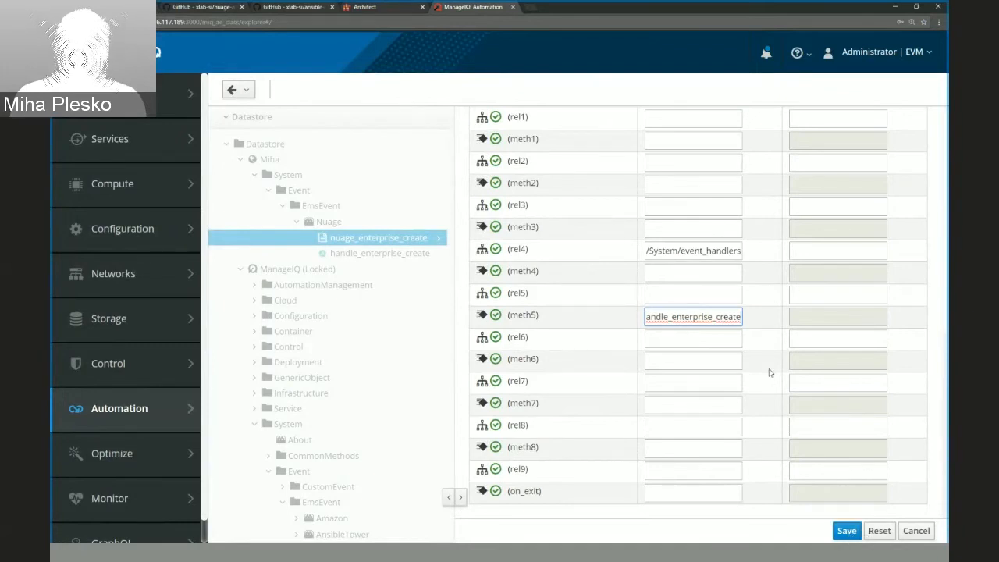
Try overriding the instance's nuage_username with placeholder text and restore the field to the class default.
{"action": "scroll", "coordinate": [784, 357], "scroll_direction": "up", "scroll_amount": 3}
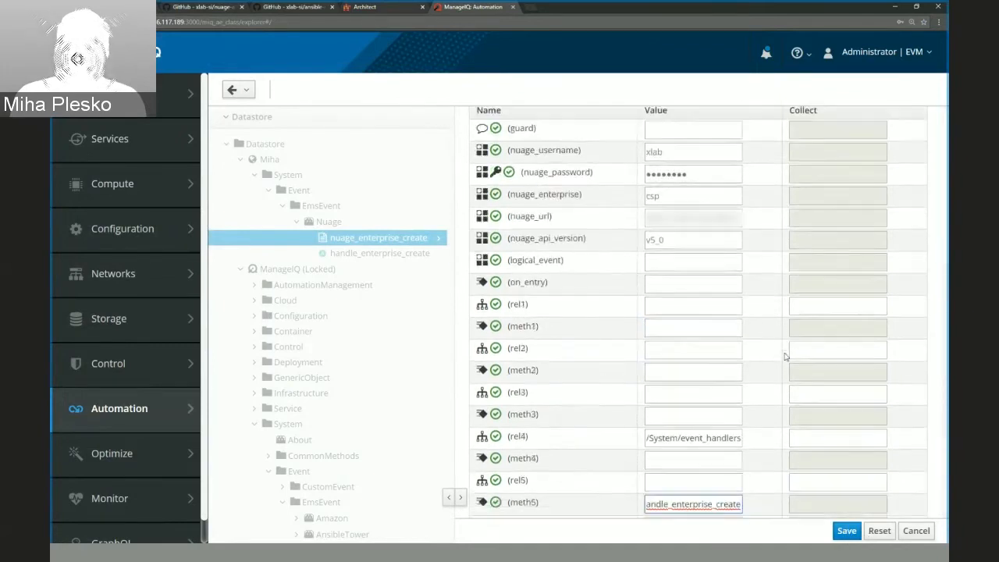
{"action": "scroll", "coordinate": [784, 357], "scroll_direction": "up", "scroll_amount": 2}
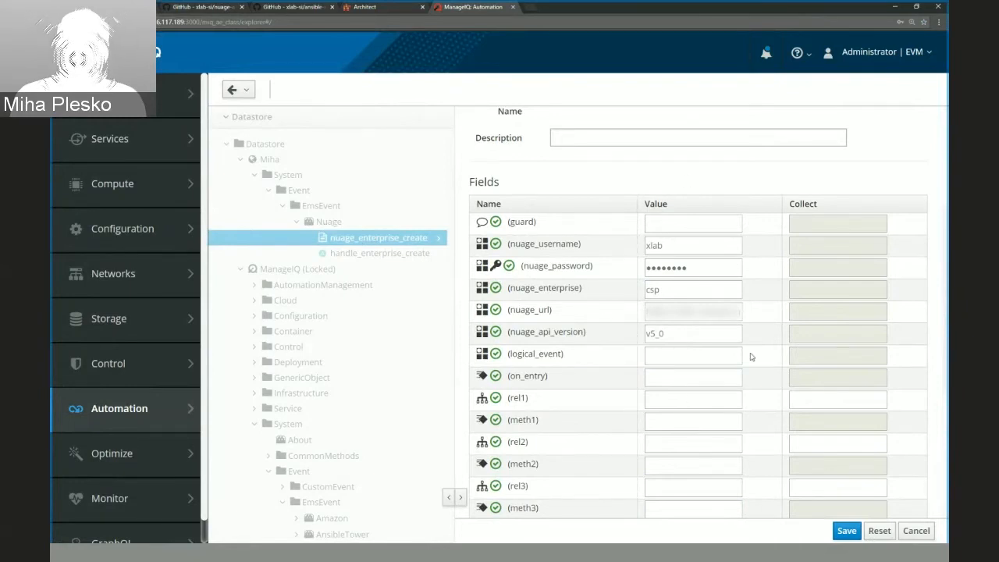
{"action": "double_click", "coordinate": [683, 245]}
{"action": "type", "text": "sdvfdfvgfd"}
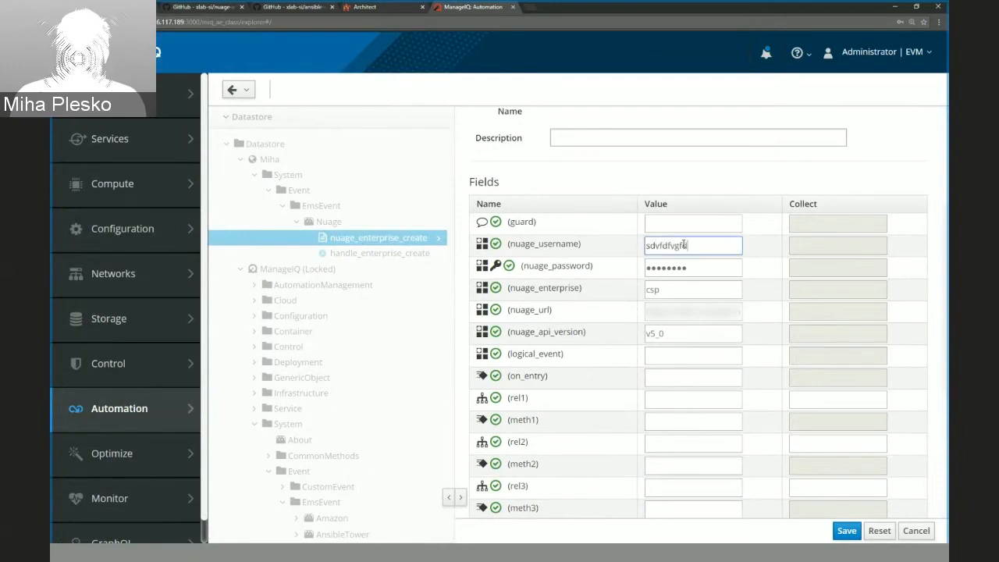
{"action": "key", "text": "BackSpace"}
{"action": "key", "text": "BackSpace"}
{"action": "key", "text": "BackSpace"}
{"action": "key", "text": "BackSpace"}
{"action": "key", "text": "BackSpace"}
{"action": "key", "text": "BackSpace"}
{"action": "key", "text": "BackSpace"}
{"action": "key", "text": "BackSpace"}
{"action": "key", "text": "BackSpace"}
{"action": "key", "text": "BackSpace"}
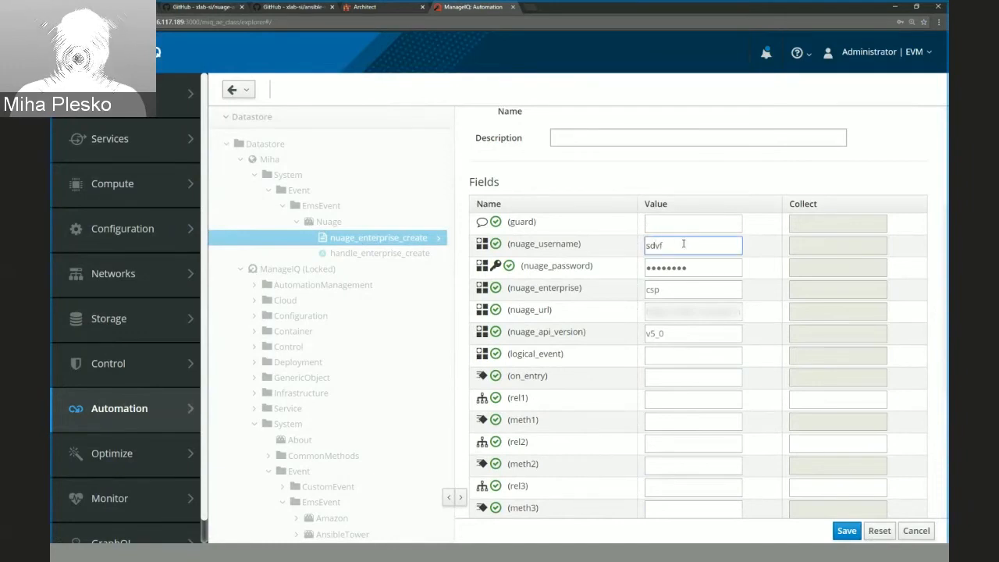
{"action": "type", "text": "xlab"}
{"action": "left_click", "coordinate": [684, 244]}
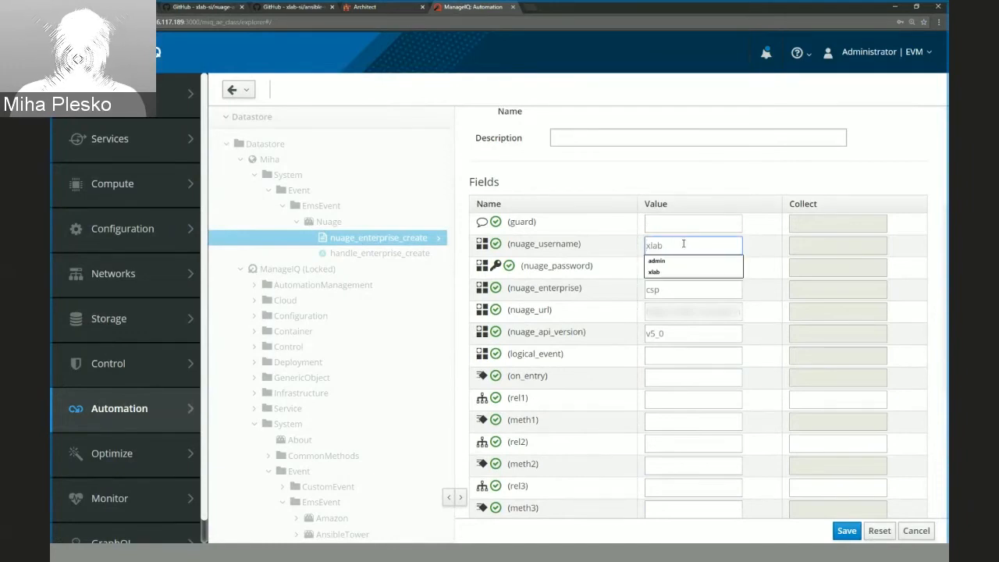
{"action": "left_click", "coordinate": [770, 250]}
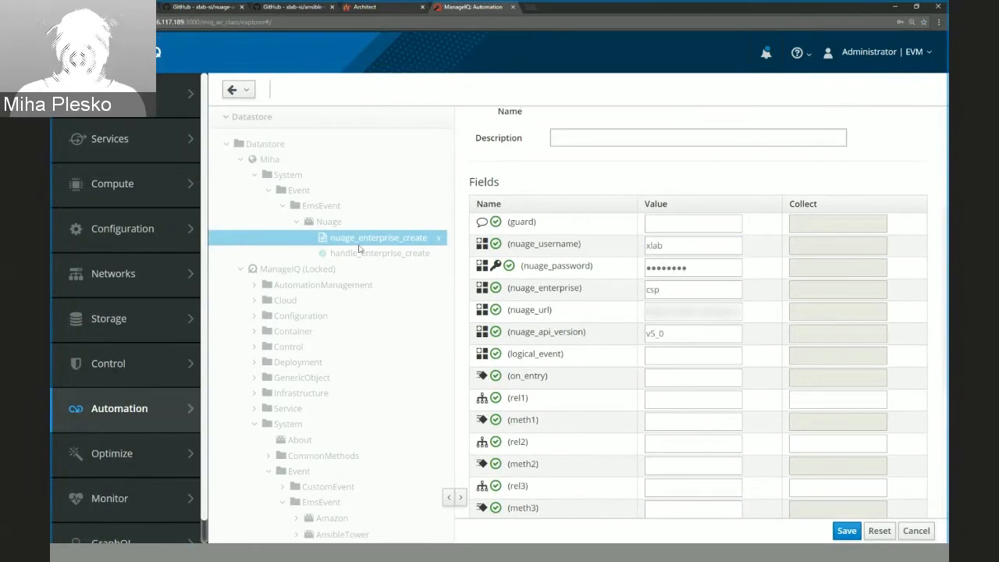
Save the edited nuage_enterprise_create instance and check the callback slide's outline for the task following the method binding.
{"action": "scroll", "coordinate": [769, 347], "scroll_direction": "down", "scroll_amount": 3}
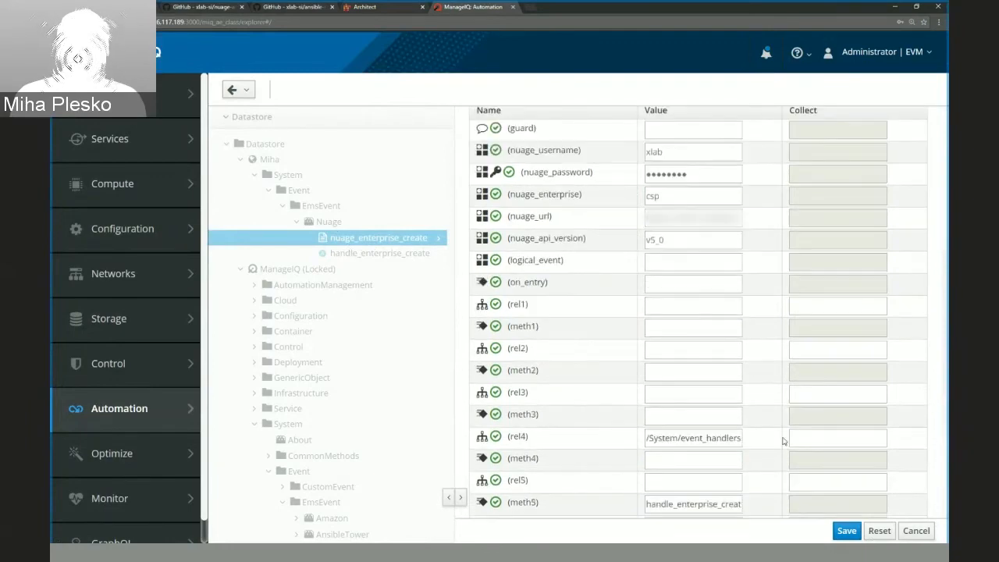
{"action": "left_click", "coordinate": [847, 531]}
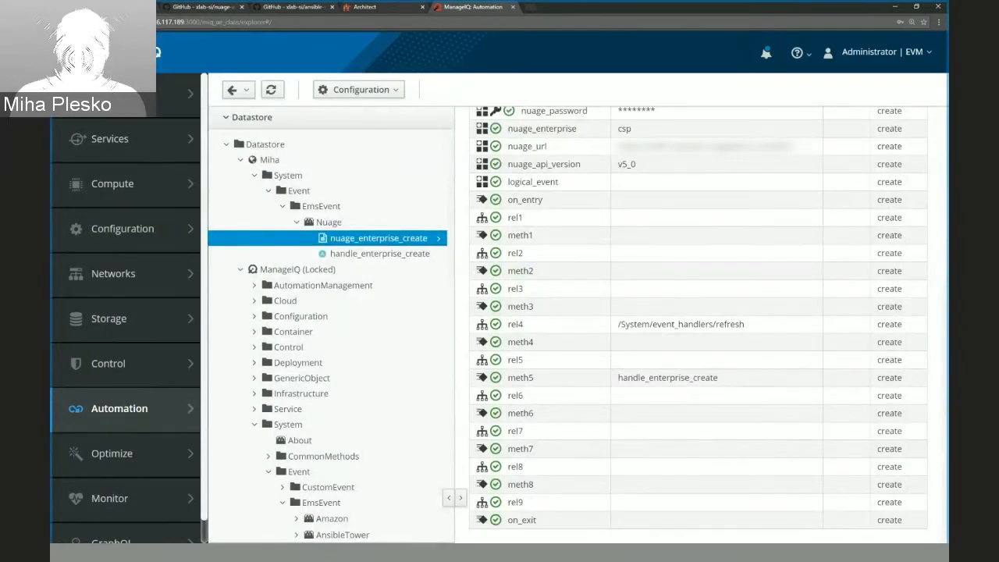
{"action": "left_click", "coordinate": [112, 7]}
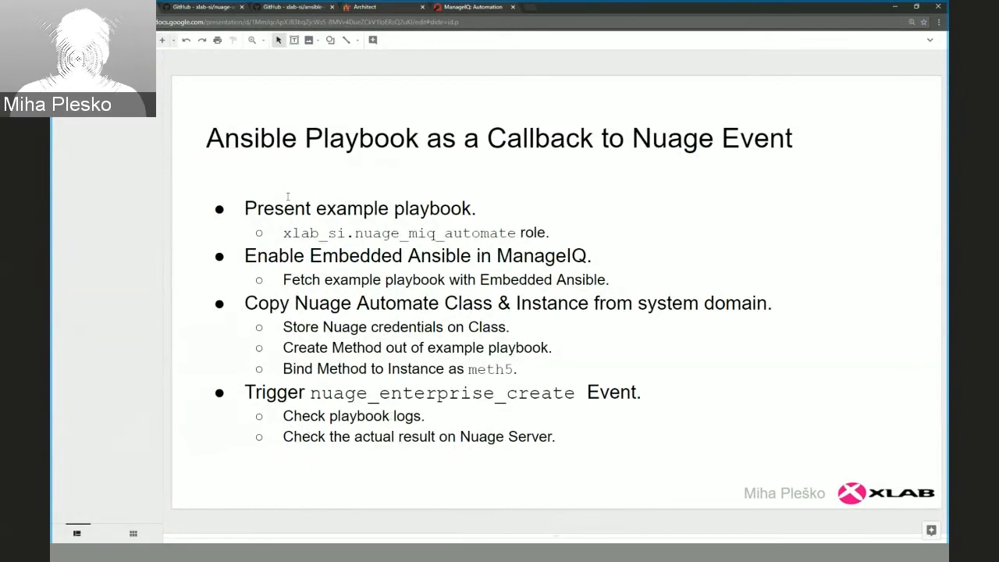
Switch to the Nuage Architect page, create an organization named DEMOOO and open it.
{"action": "left_click", "coordinate": [372, 12]}
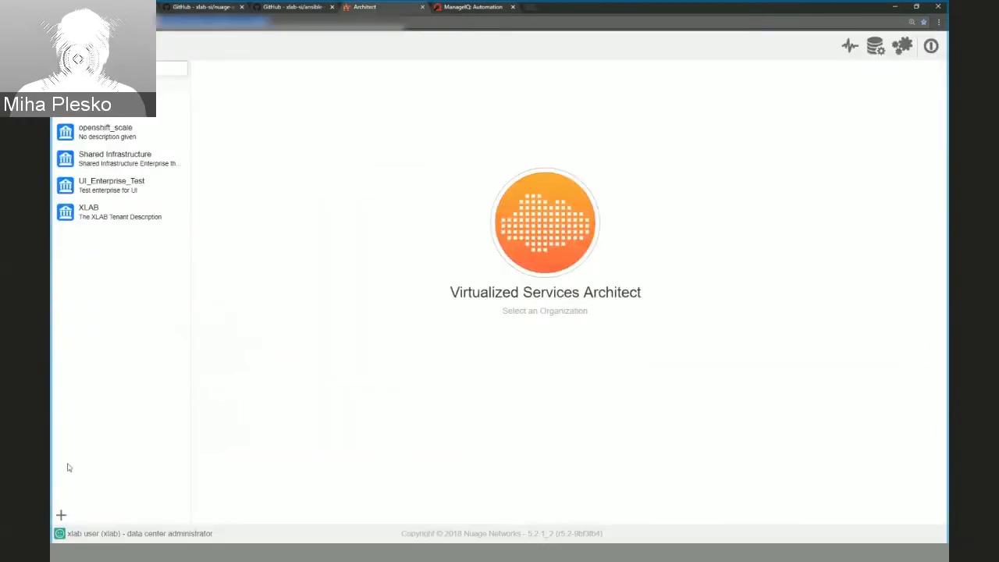
{"action": "left_click", "coordinate": [61, 516]}
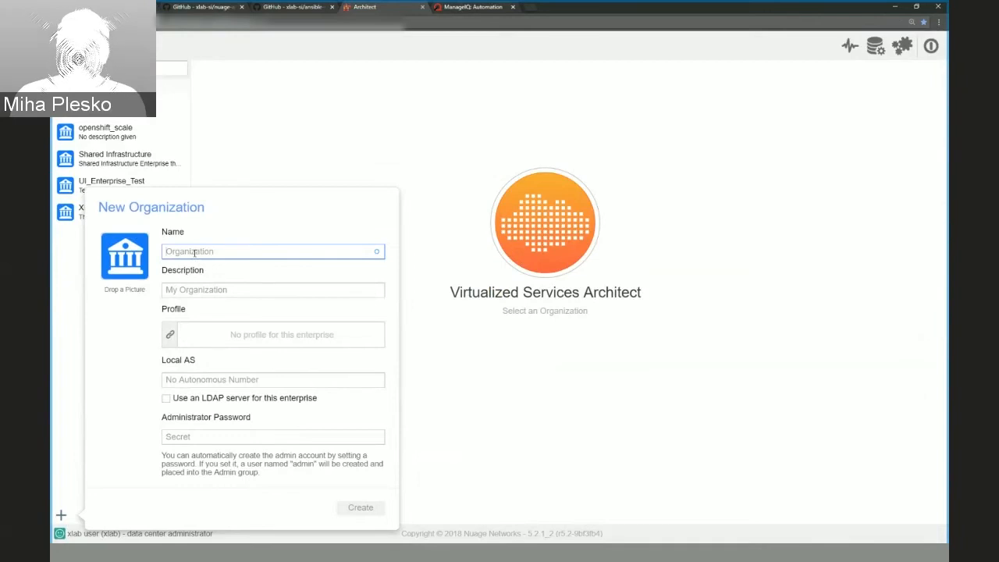
{"action": "type", "text": "DEMOOO"}
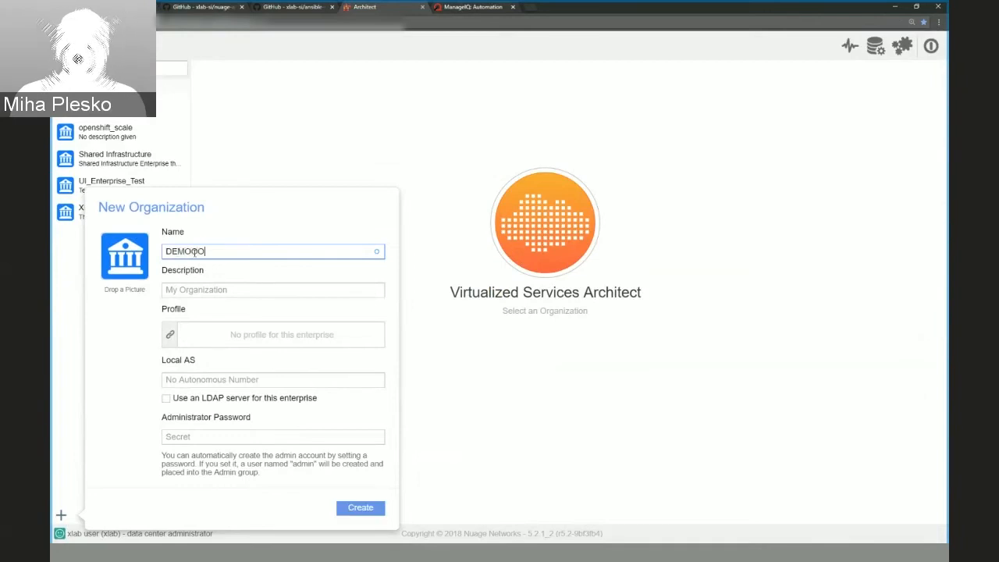
{"action": "left_click", "coordinate": [360, 507]}
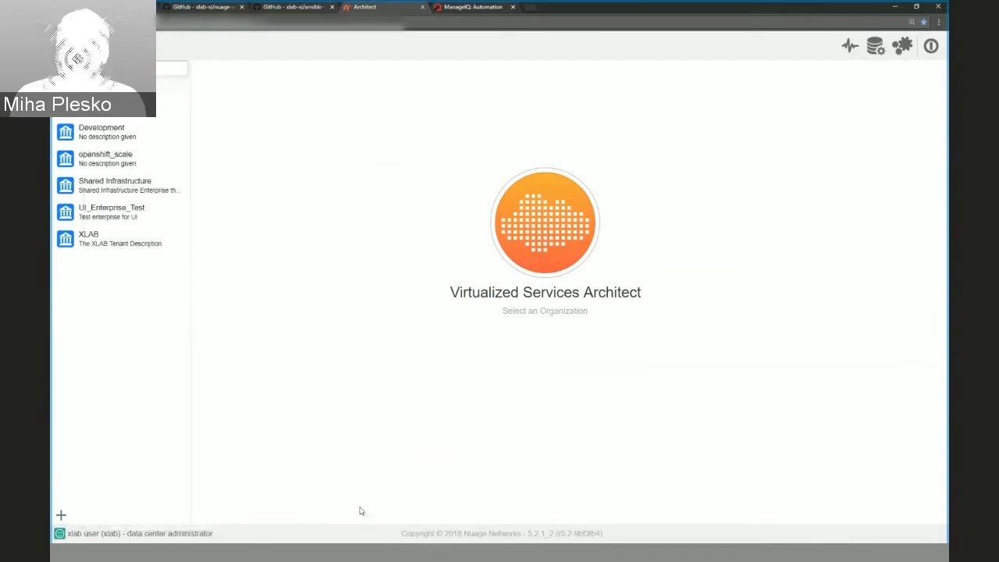
{"action": "left_click", "coordinate": [101, 106]}
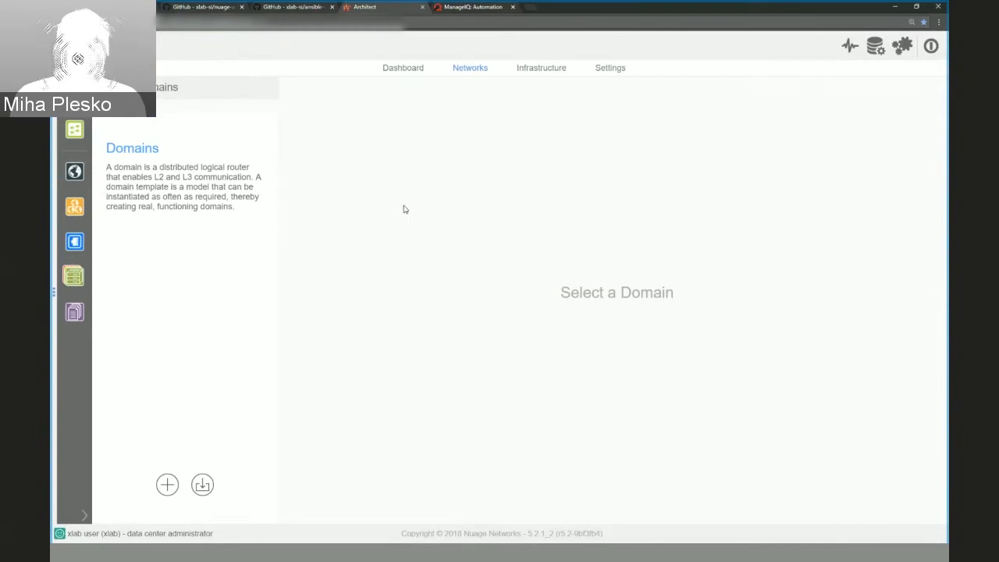
Switch to ManageIQ and open the ManageIQ Log in the current EVM server's diagnostics, showing its latest entries.
{"action": "left_click", "coordinate": [461, 11]}
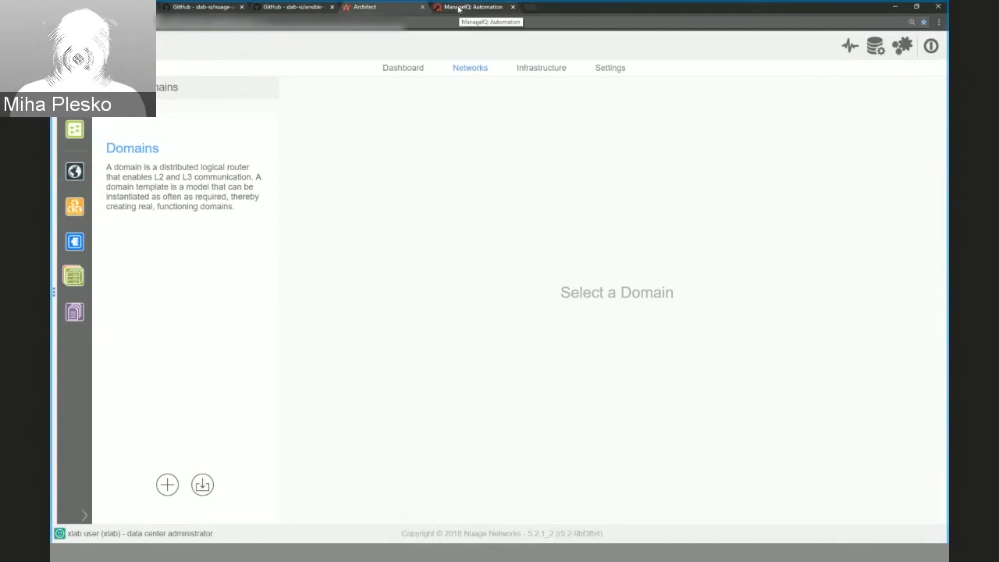
{"action": "left_click", "coordinate": [926, 56]}
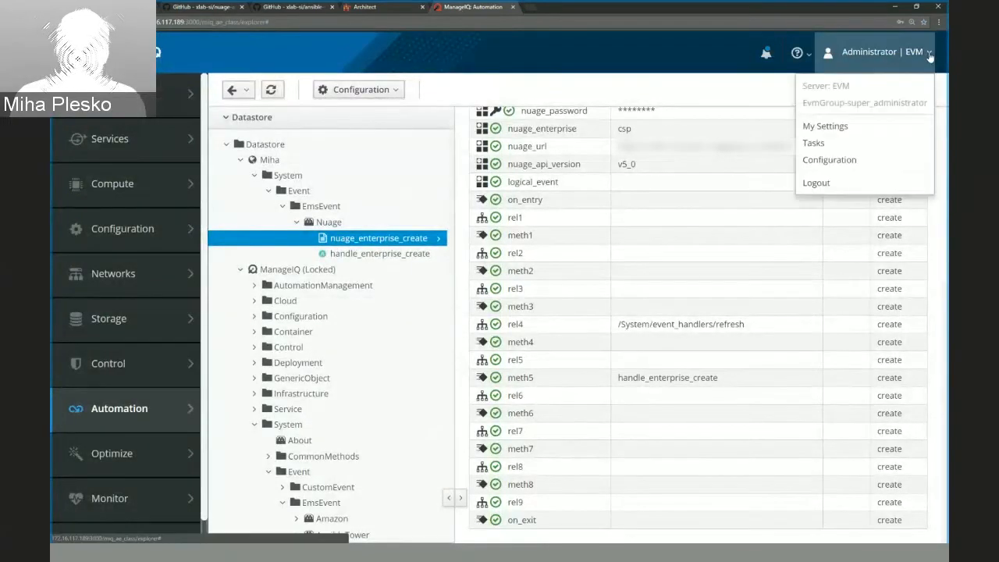
{"action": "left_click", "coordinate": [843, 162]}
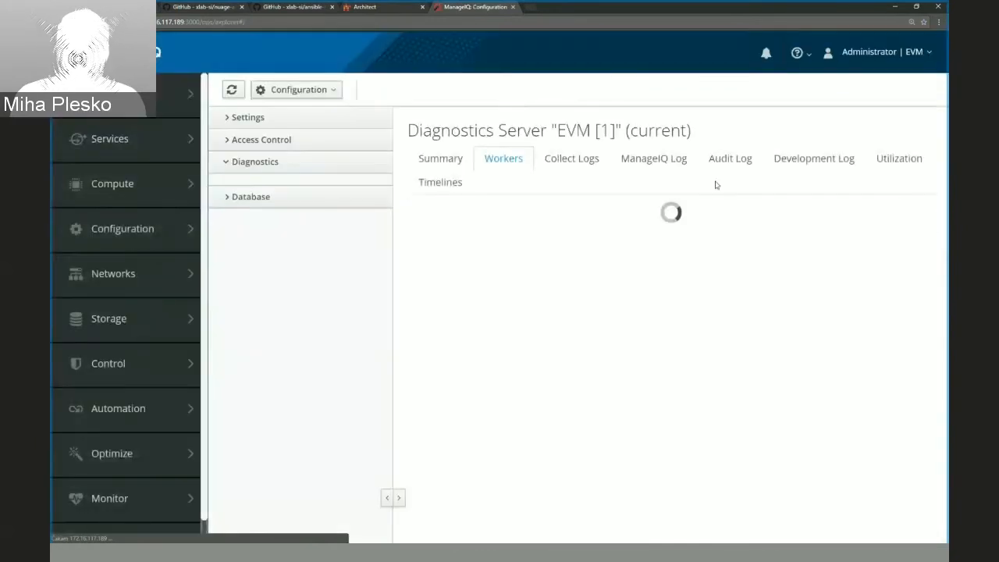
{"action": "left_click", "coordinate": [653, 161]}
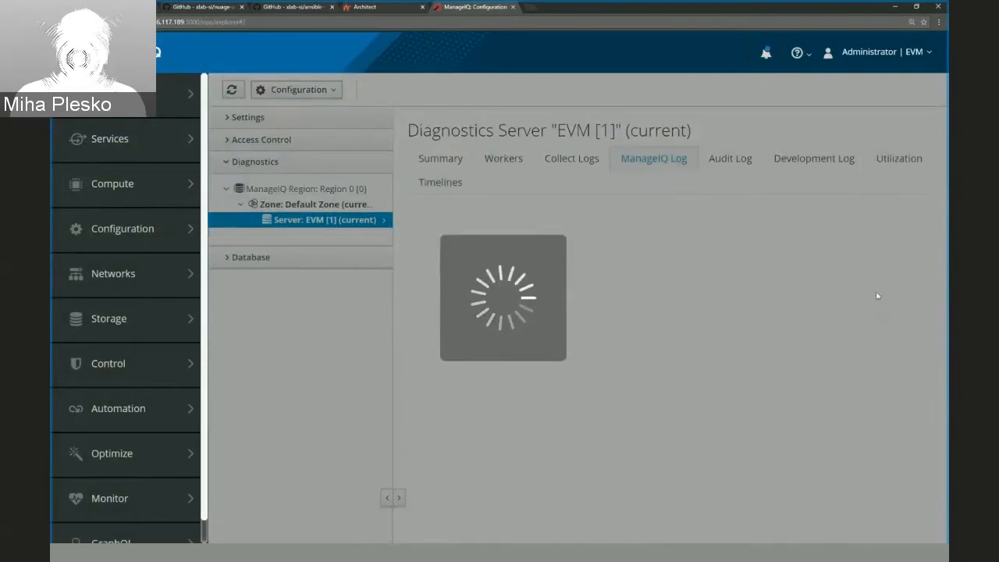
{"action": "scroll", "coordinate": [848, 262], "scroll_direction": "down", "scroll_amount": 20}
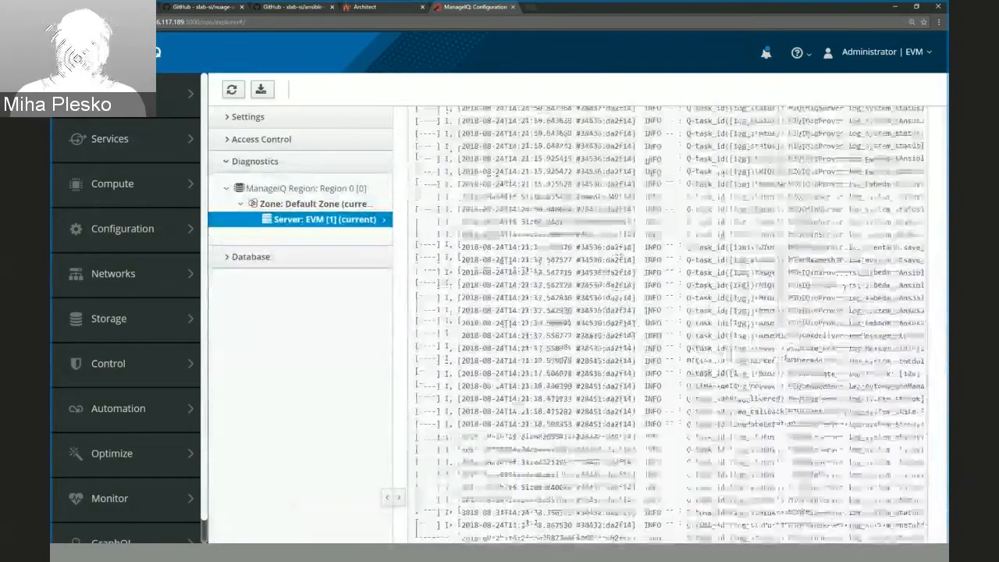
Reload the ManageIQ log repeatedly to follow the processing of the organization creation event.
{"action": "left_click", "coordinate": [232, 90]}
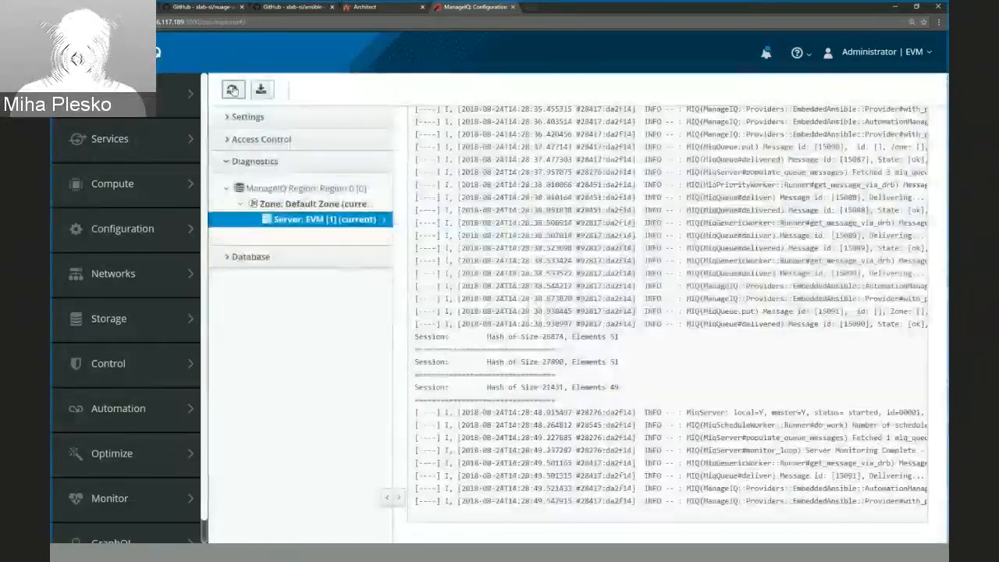
{"action": "left_click", "coordinate": [231, 90]}
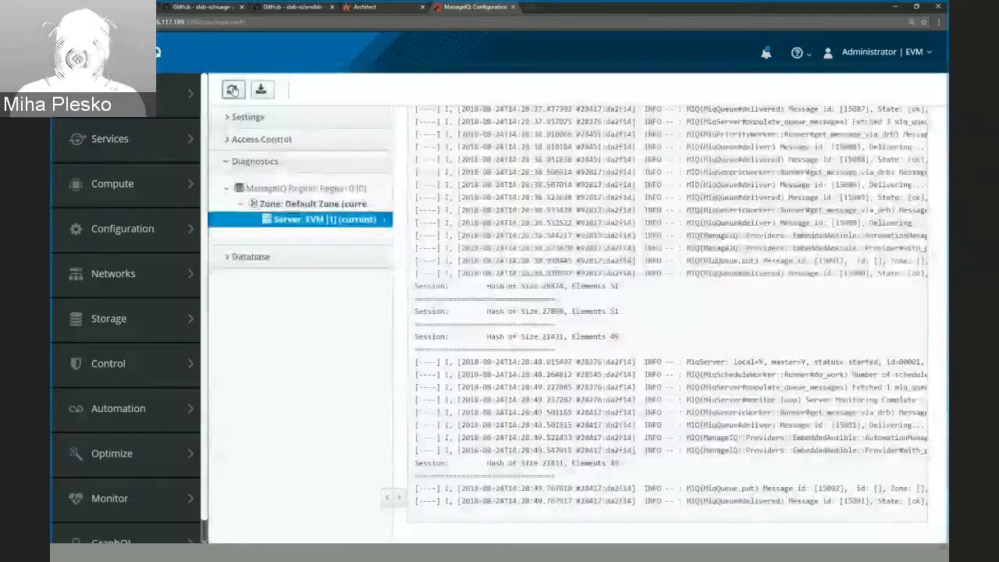
{"action": "left_click", "coordinate": [232, 90]}
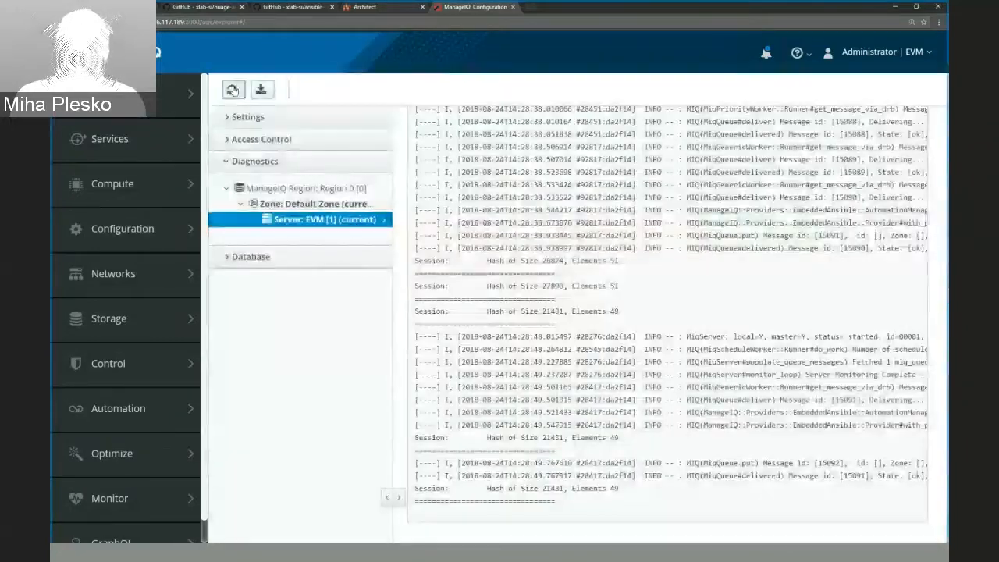
{"action": "left_click", "coordinate": [232, 90]}
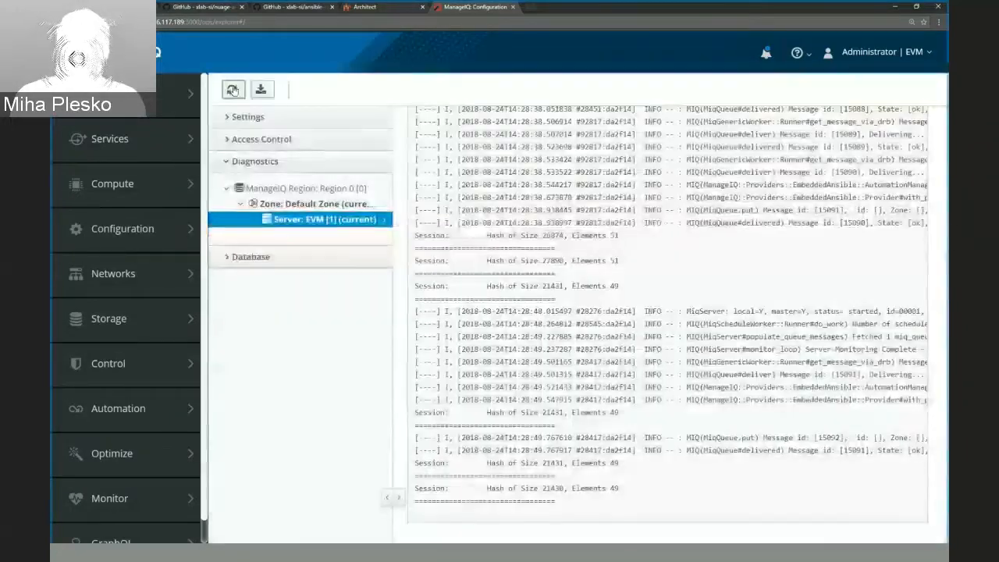
{"action": "left_click", "coordinate": [232, 89]}
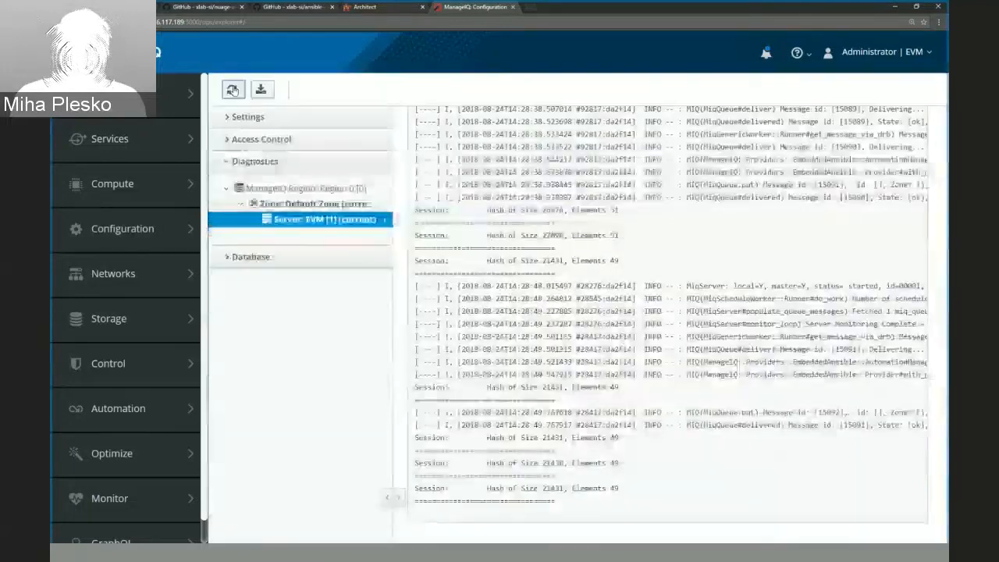
{"action": "left_click", "coordinate": [232, 90]}
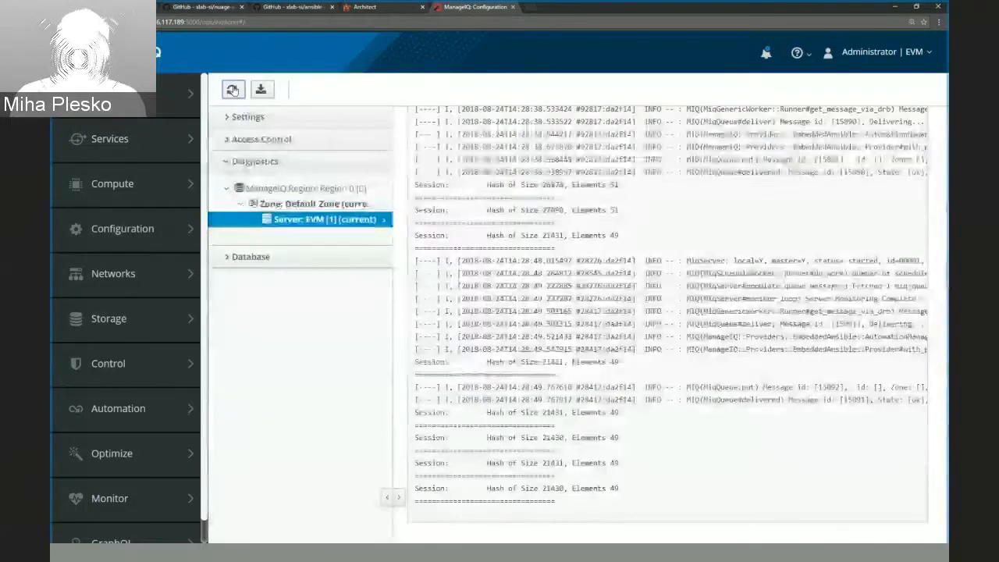
{"action": "left_click", "coordinate": [232, 90]}
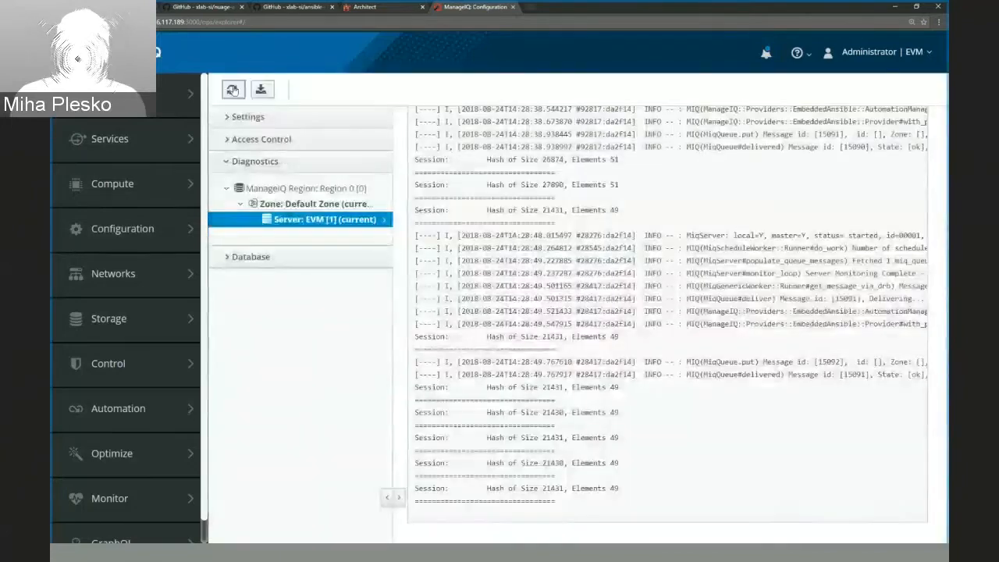
{"action": "left_click", "coordinate": [232, 90]}
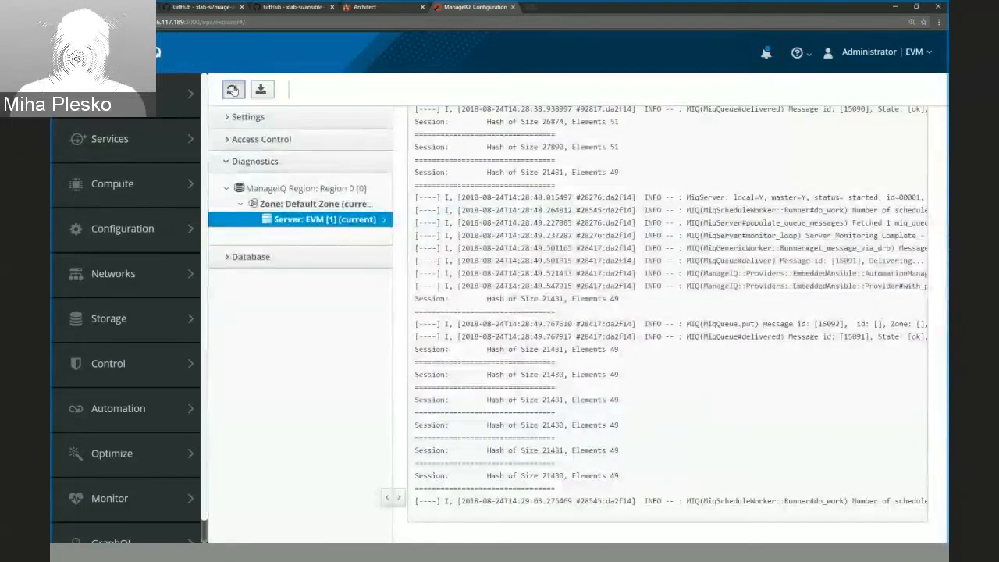
{"action": "left_click", "coordinate": [232, 90]}
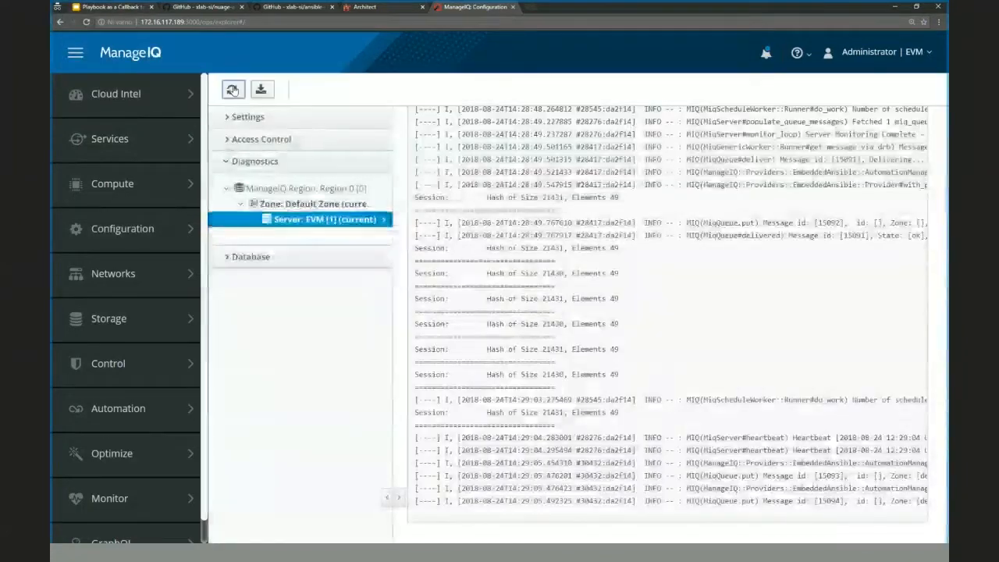
{"action": "left_click", "coordinate": [231, 89]}
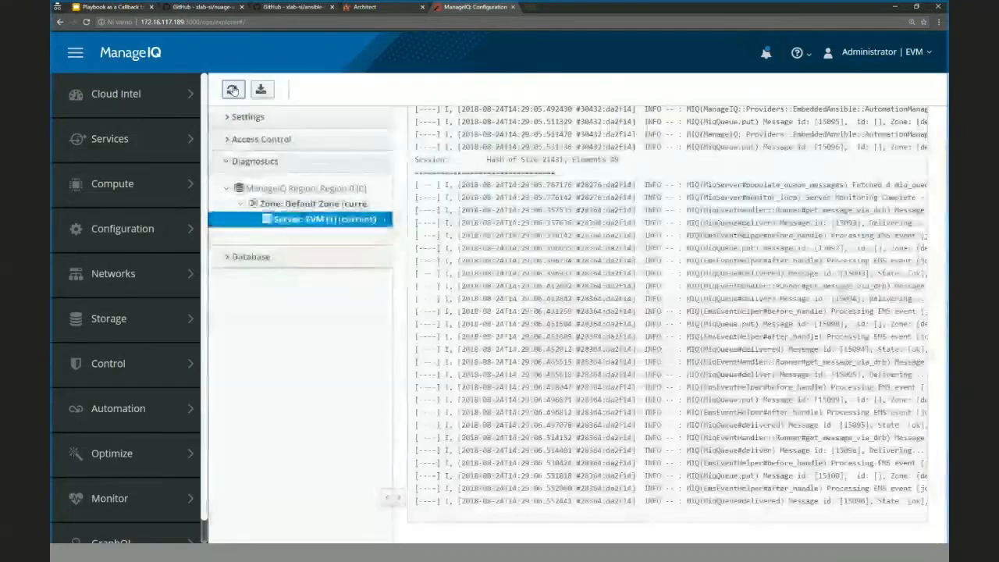
{"action": "left_click", "coordinate": [232, 90]}
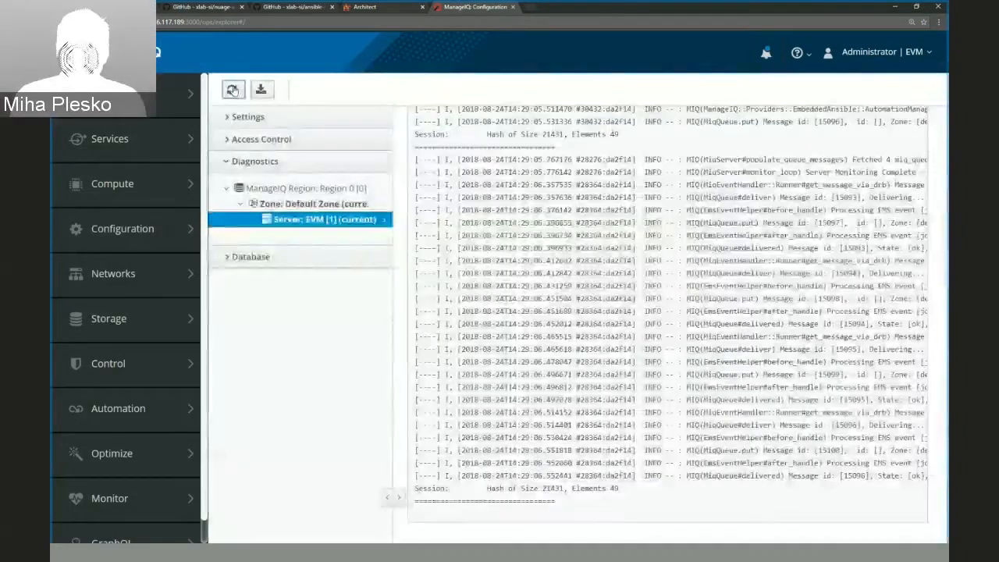
{"action": "left_click", "coordinate": [231, 90]}
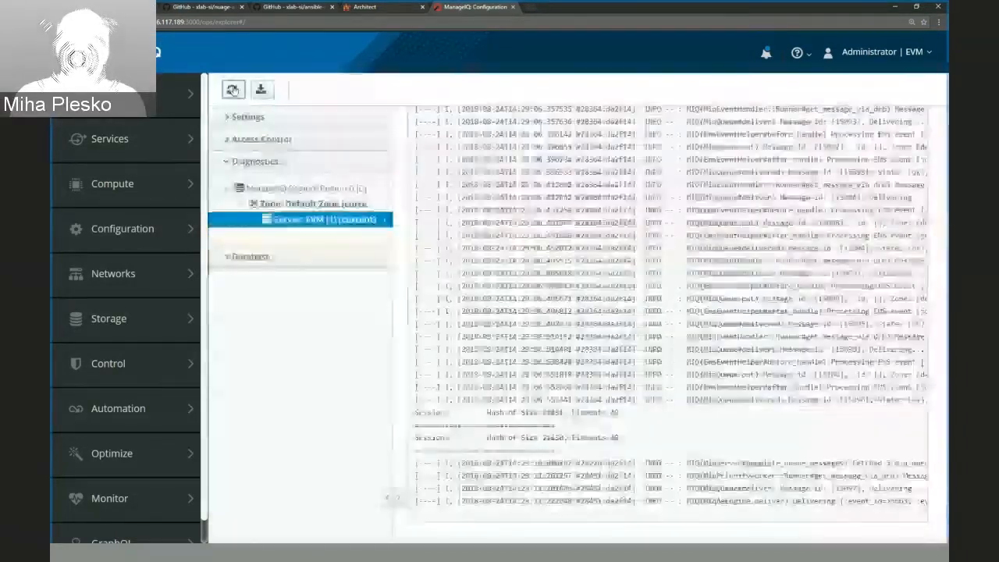
{"action": "left_click", "coordinate": [232, 90]}
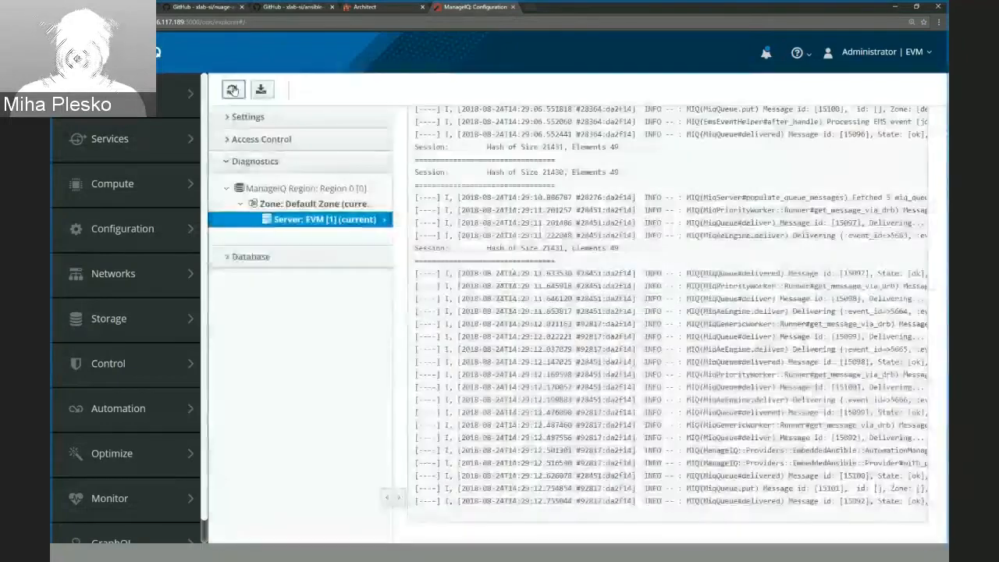
{"action": "left_click", "coordinate": [231, 89]}
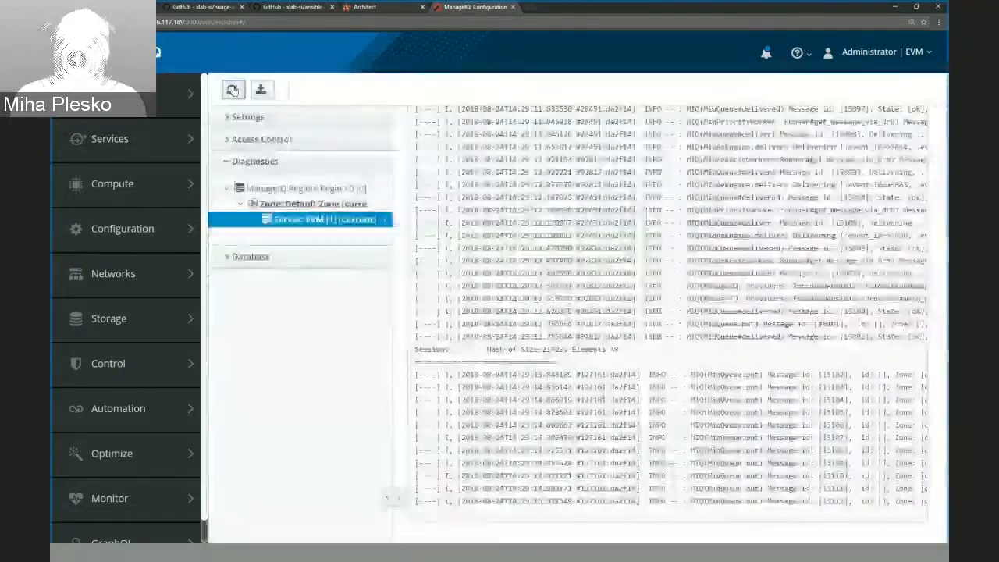
{"action": "left_click", "coordinate": [232, 90]}
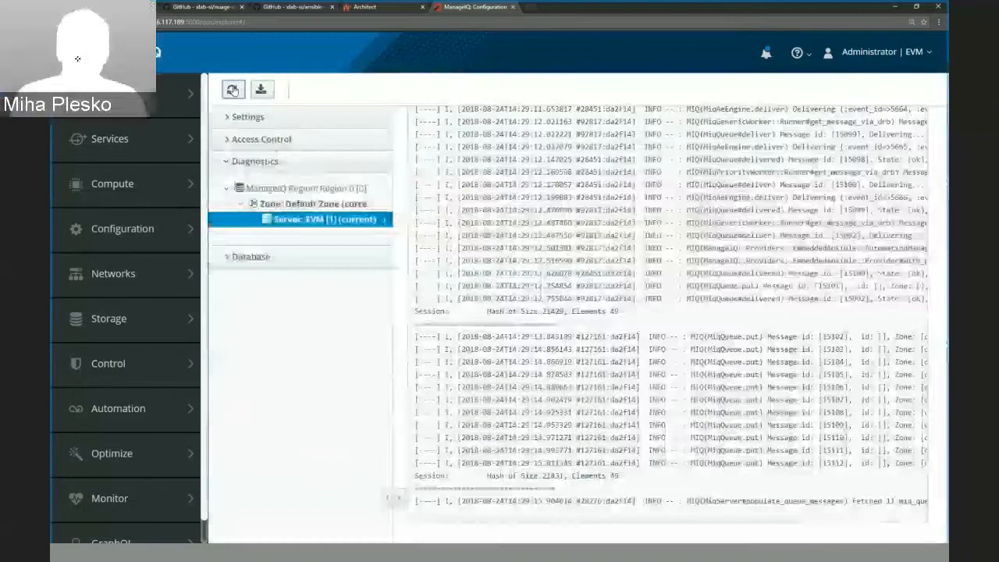
{"action": "left_click", "coordinate": [232, 90]}
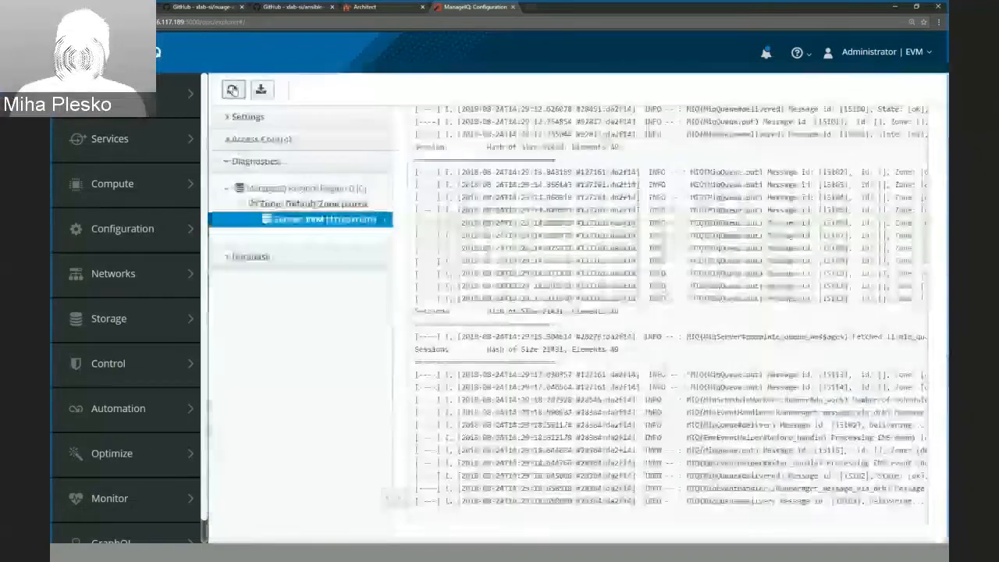
{"action": "left_click", "coordinate": [232, 89]}
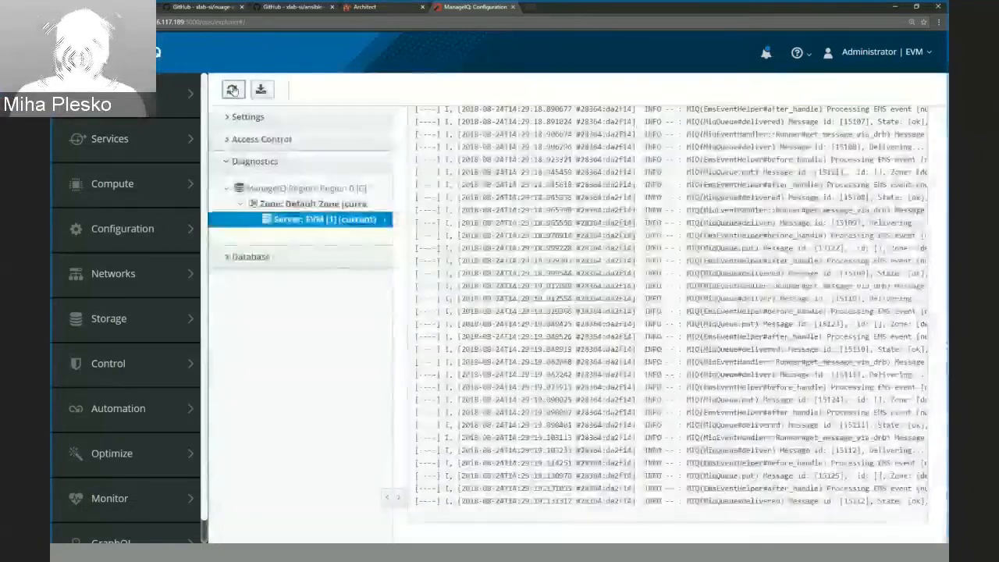
{"action": "left_click", "coordinate": [232, 90]}
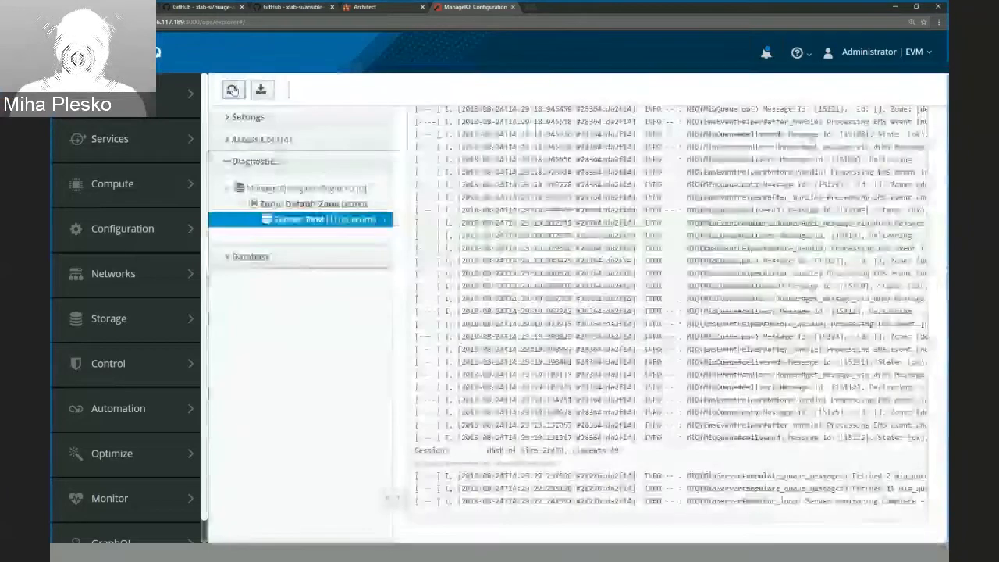
{"action": "left_click", "coordinate": [232, 89]}
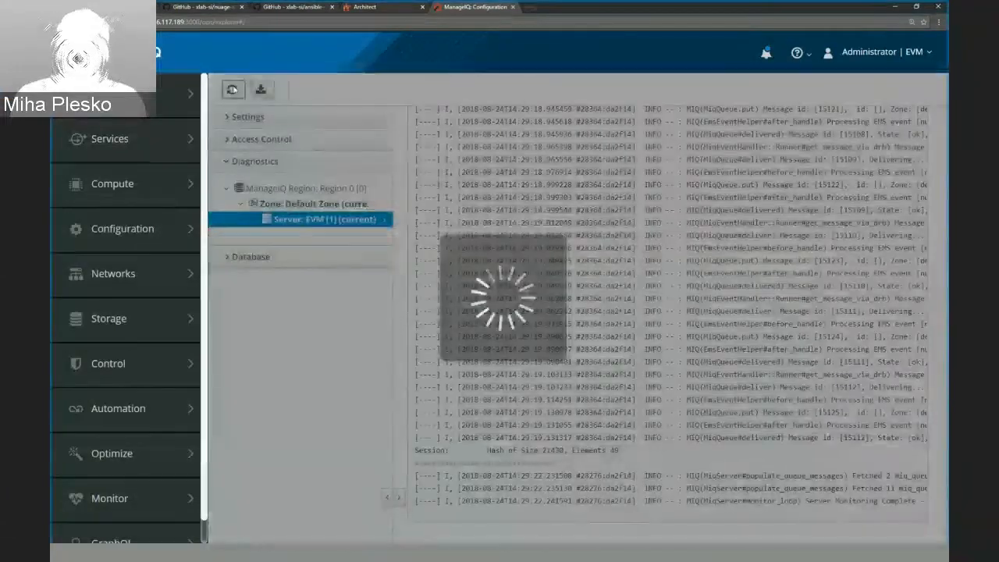
{"action": "left_click", "coordinate": [231, 90]}
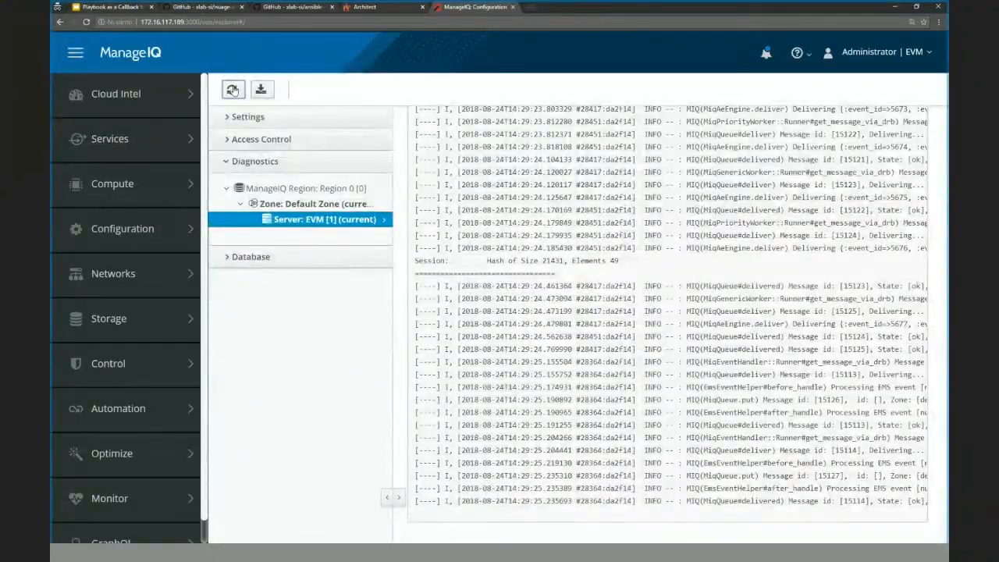
{"action": "left_click", "coordinate": [232, 90]}
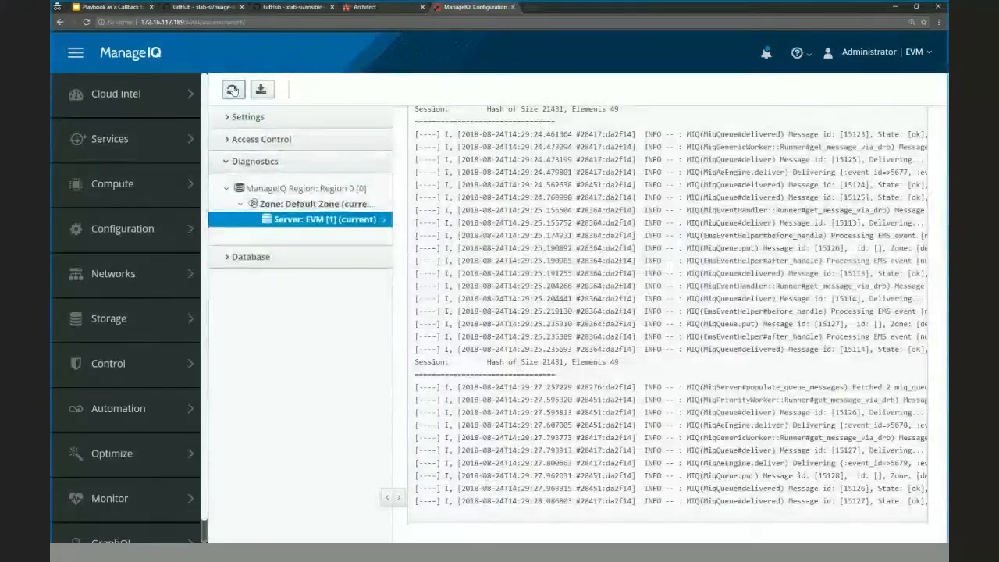
{"action": "left_click", "coordinate": [232, 89]}
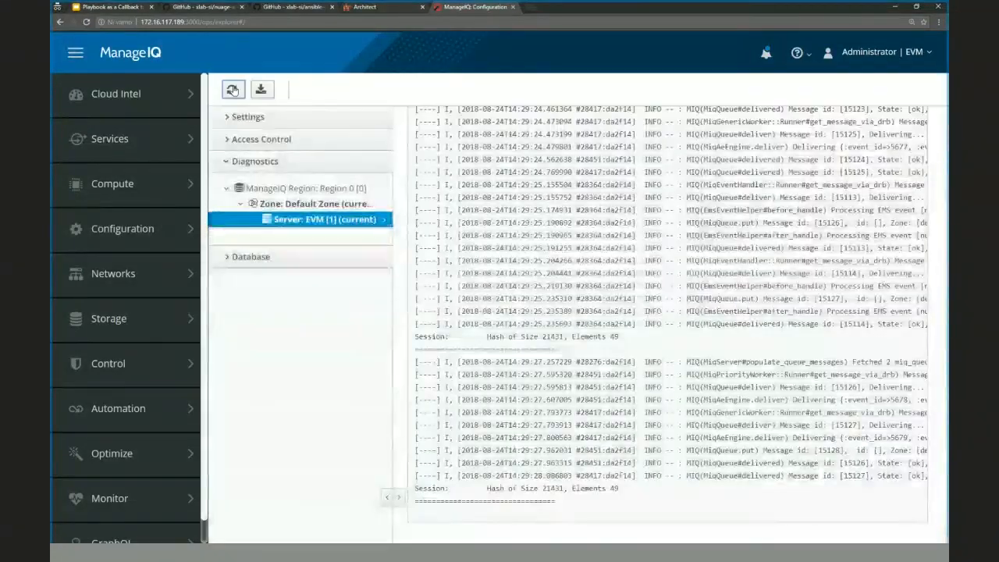
Check the new organization's L3 domain list in Nuage Architect, and return to ManageIQ to reload the log.
{"action": "left_click", "coordinate": [361, 7]}
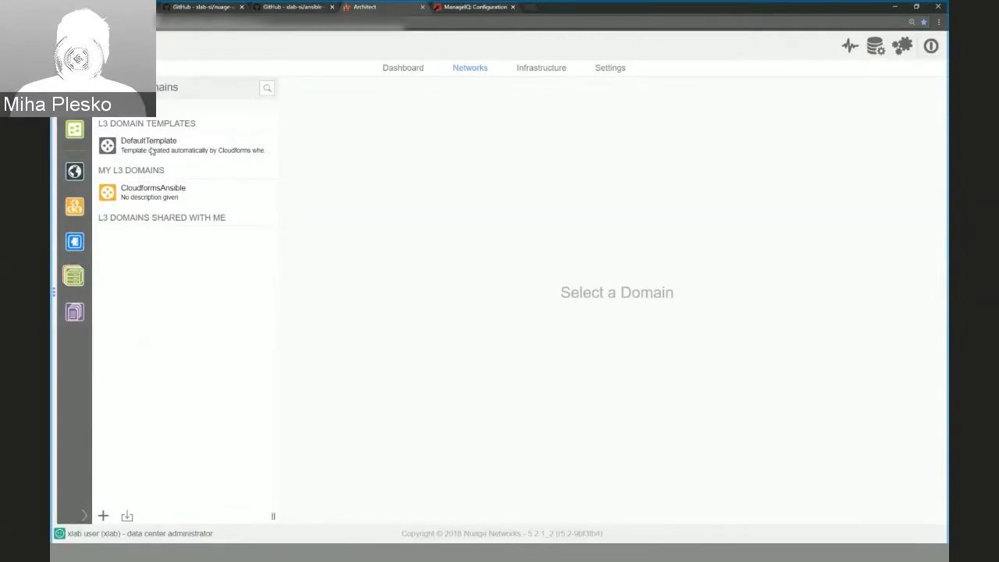
{"action": "left_click", "coordinate": [472, 8]}
{"action": "left_click", "coordinate": [232, 92]}
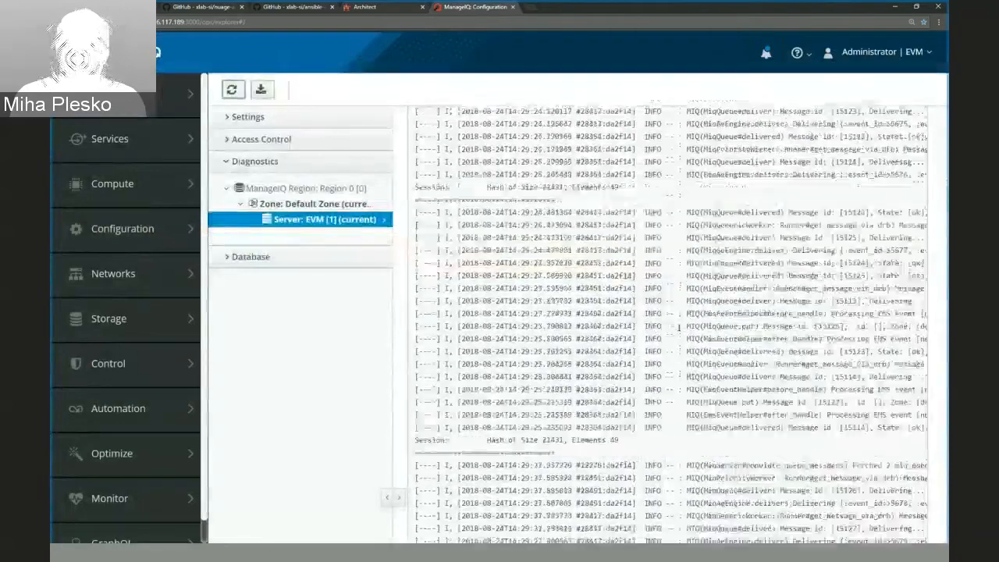
Look back through the earlier ManageIQ log entries for the playbook's output.
{"action": "scroll", "coordinate": [678, 328], "scroll_direction": "up", "scroll_amount": 15}
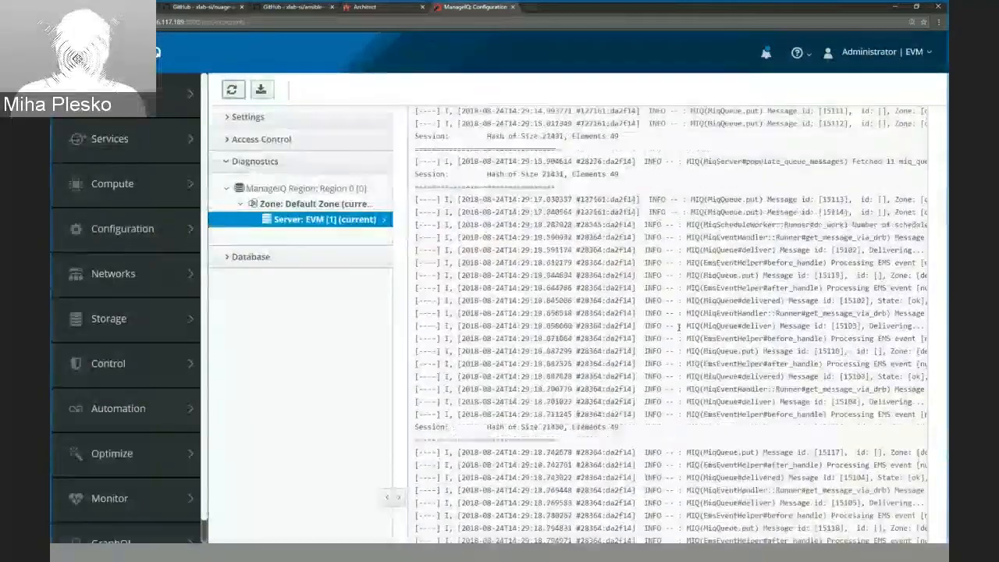
{"action": "scroll", "coordinate": [678, 328], "scroll_direction": "up", "scroll_amount": 15}
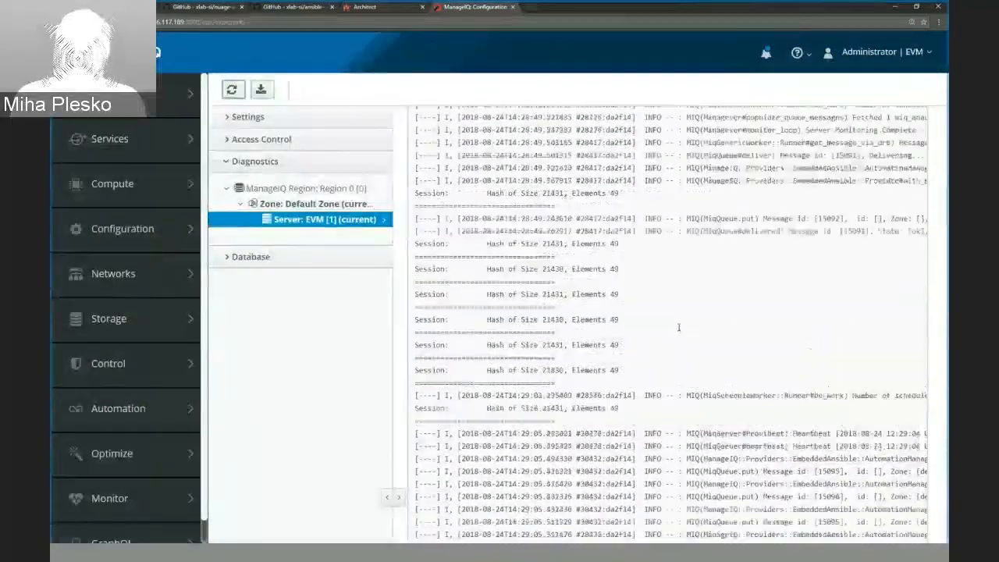
{"action": "scroll", "coordinate": [679, 328], "scroll_direction": "up", "scroll_amount": 15}
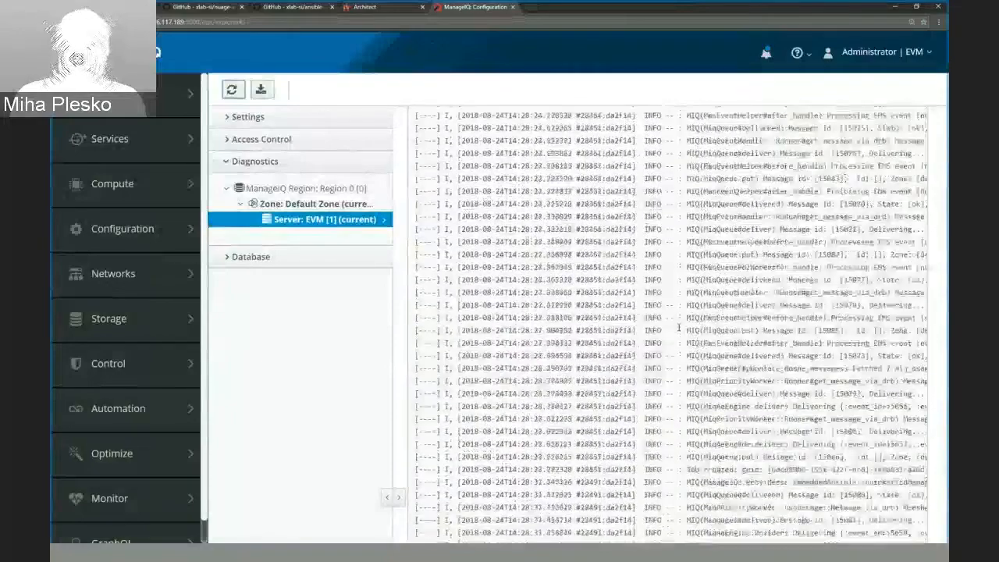
{"action": "scroll", "coordinate": [678, 328], "scroll_direction": "up", "scroll_amount": 15}
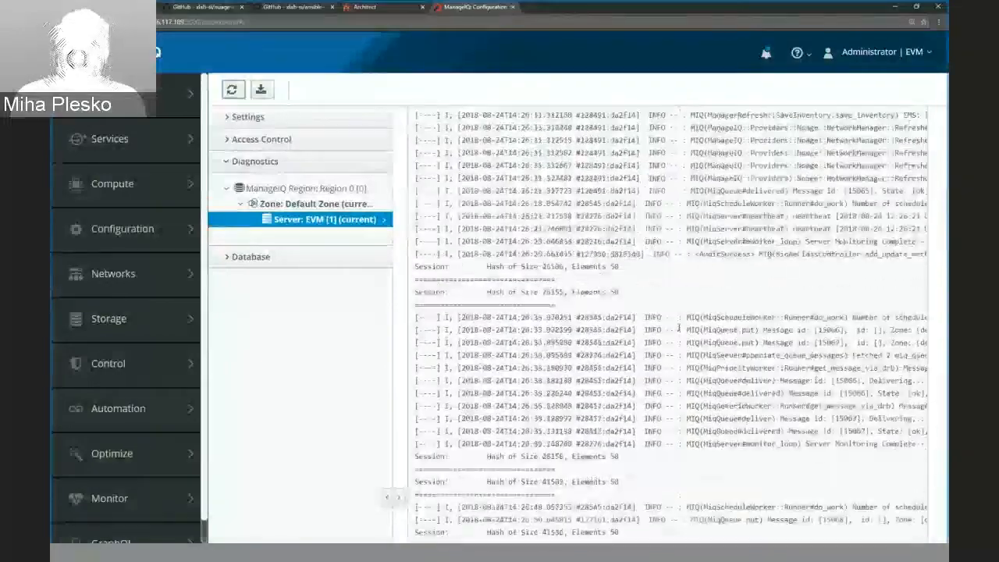
{"action": "scroll", "coordinate": [679, 328], "scroll_direction": "up", "scroll_amount": 15}
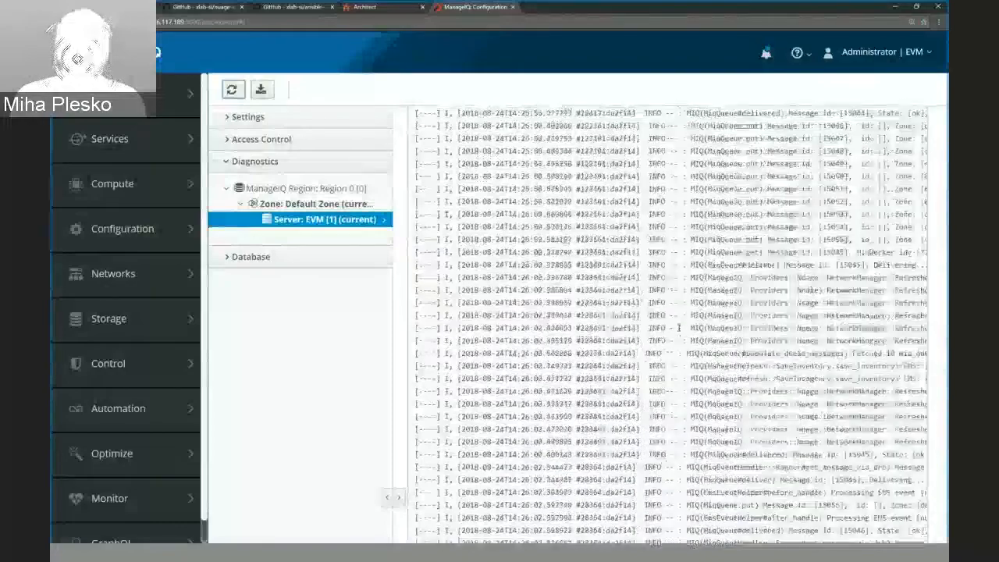
{"action": "scroll", "coordinate": [678, 328], "scroll_direction": "up", "scroll_amount": 15}
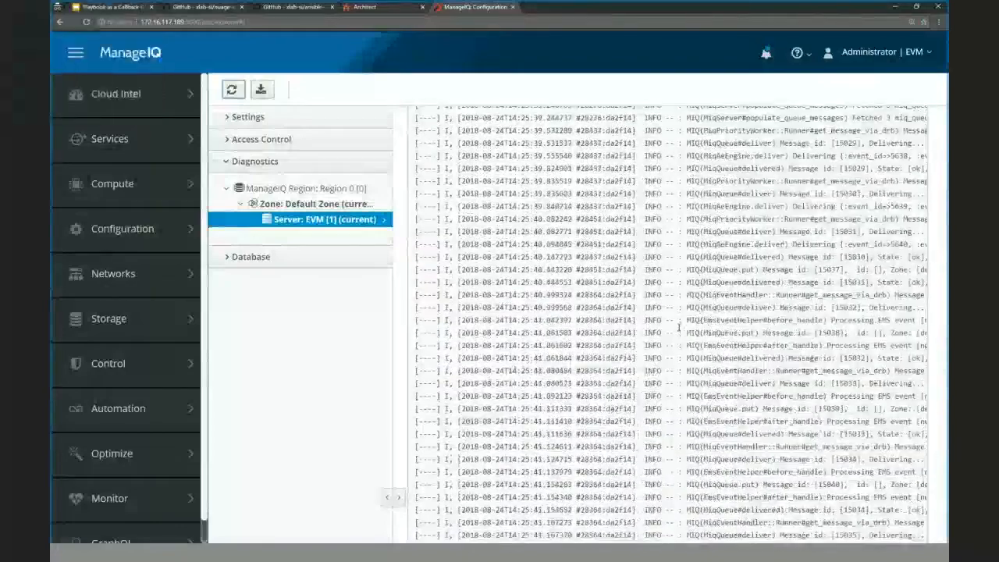
{"action": "scroll", "coordinate": [679, 328], "scroll_direction": "down", "scroll_amount": 15}
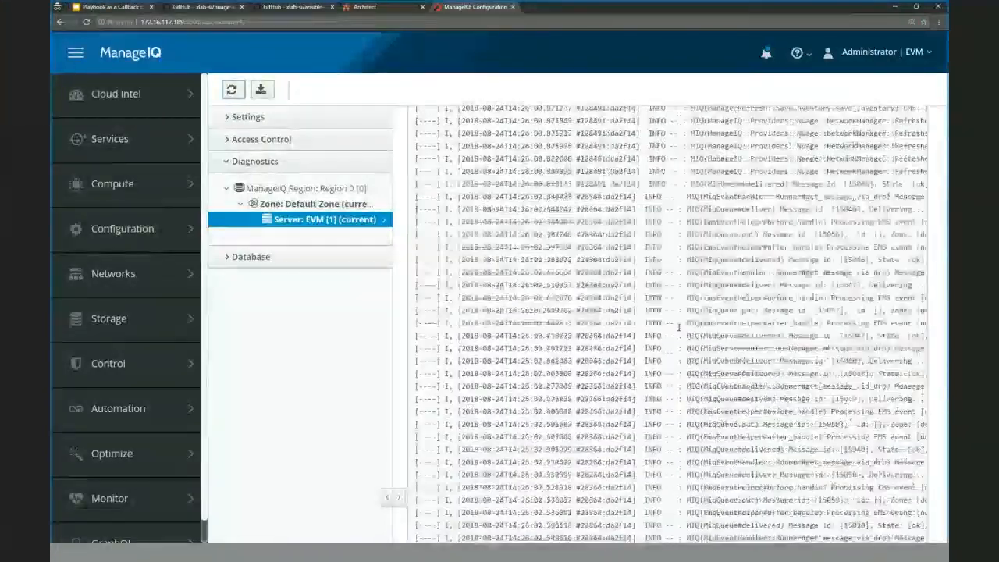
{"action": "scroll", "coordinate": [679, 328], "scroll_direction": "down", "scroll_amount": 20}
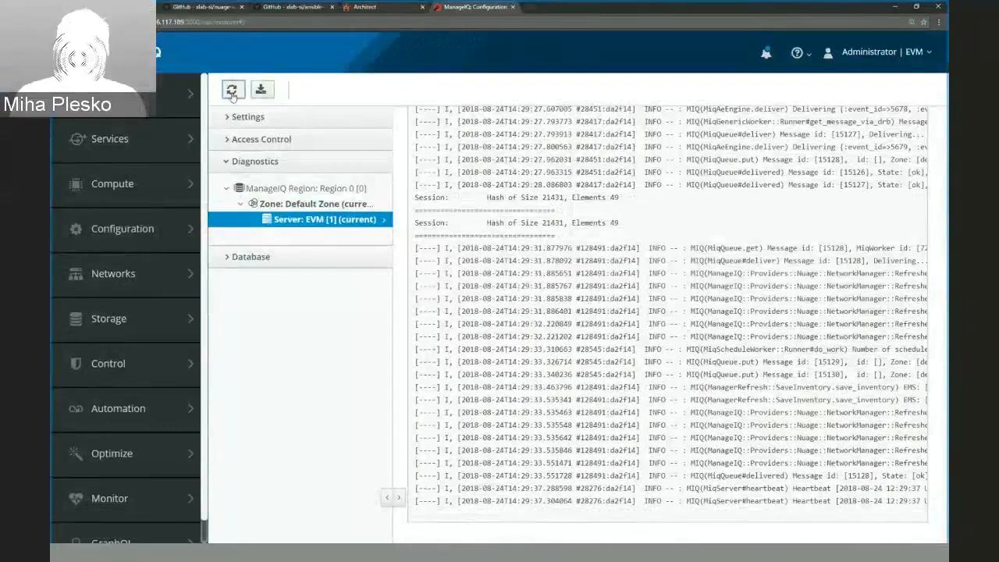
Reload the ManageIQ log until the playbook's output is shown, and highlight the localhost results in the play recap.
{"action": "left_click", "coordinate": [232, 90]}
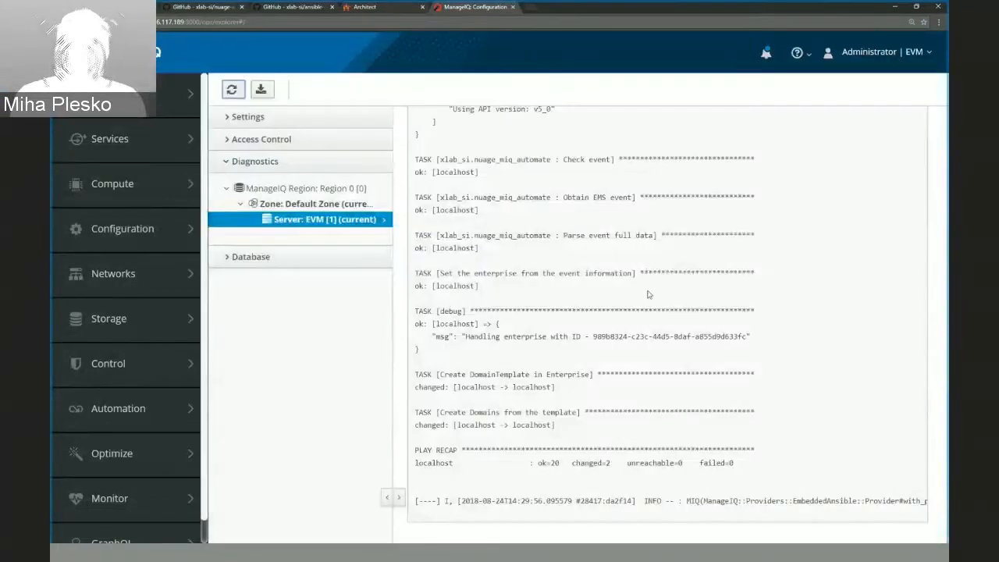
{"action": "left_click", "coordinate": [232, 90]}
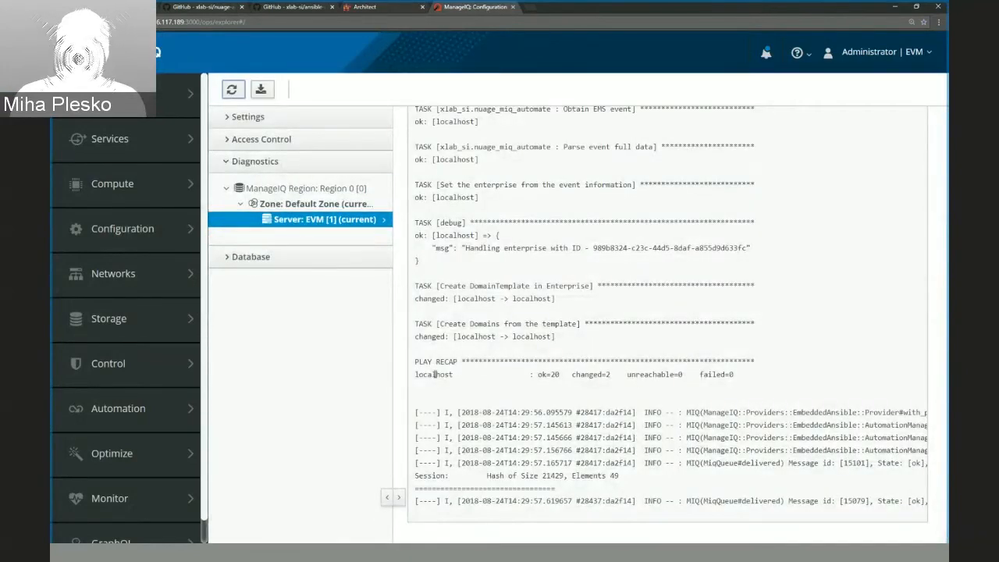
{"action": "left_click_drag", "start_coordinate": [548, 376], "coordinate": [658, 373]}
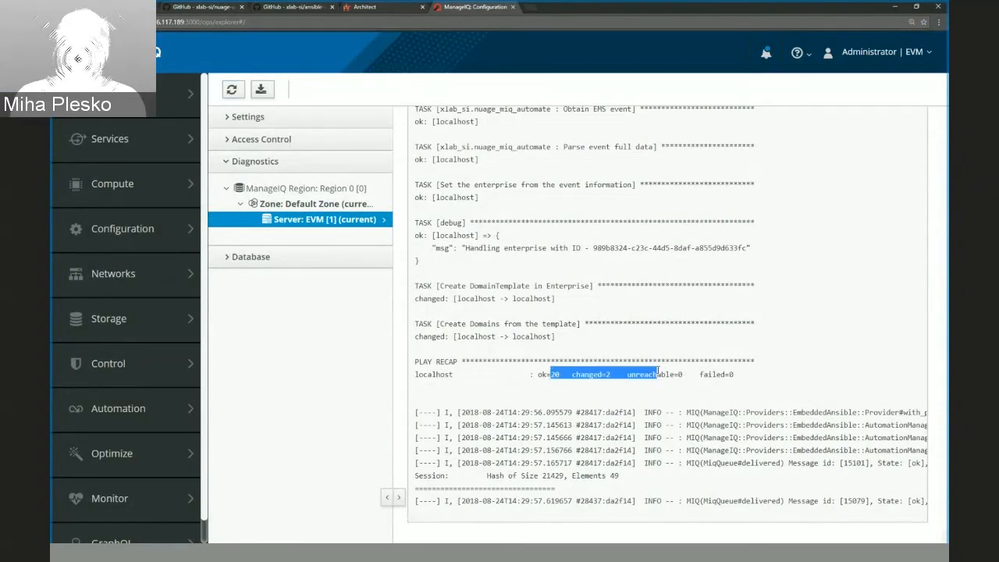
{"action": "left_click", "coordinate": [639, 375]}
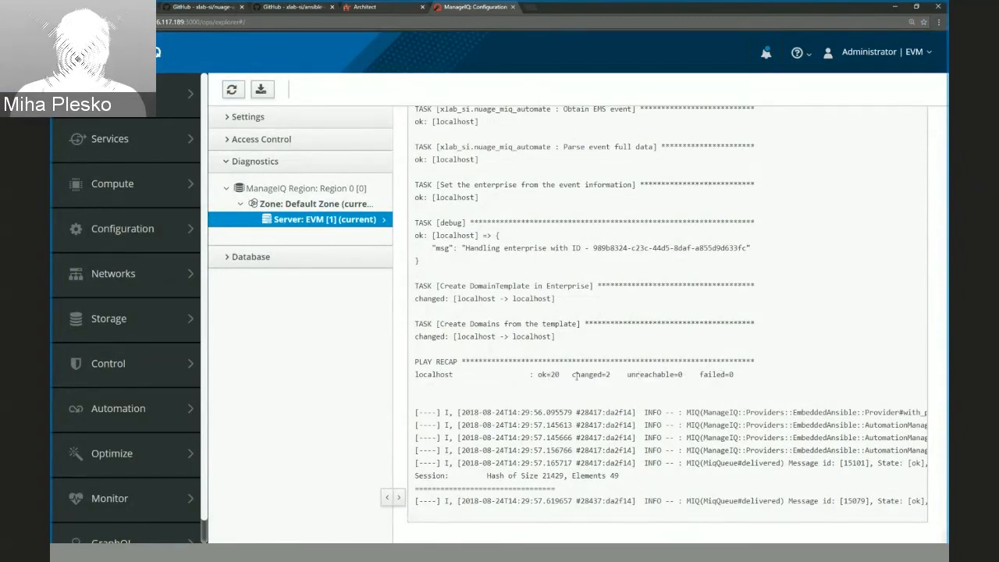
Review the playbook's task output from its first task, highlighting the values listed by the Report credentials task.
{"action": "scroll", "coordinate": [577, 378], "scroll_direction": "up", "scroll_amount": 5}
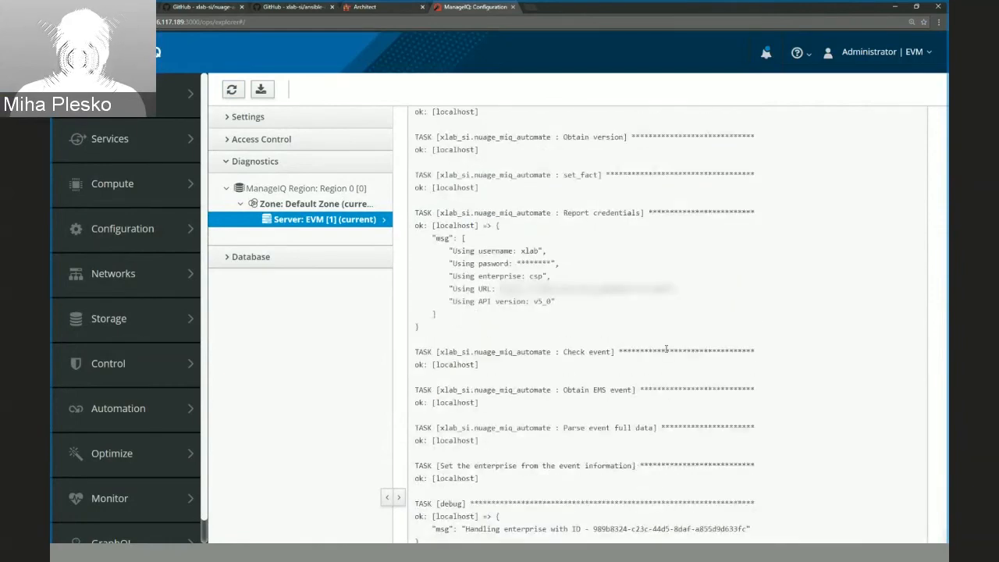
{"action": "scroll", "coordinate": [665, 348], "scroll_direction": "up", "scroll_amount": 10}
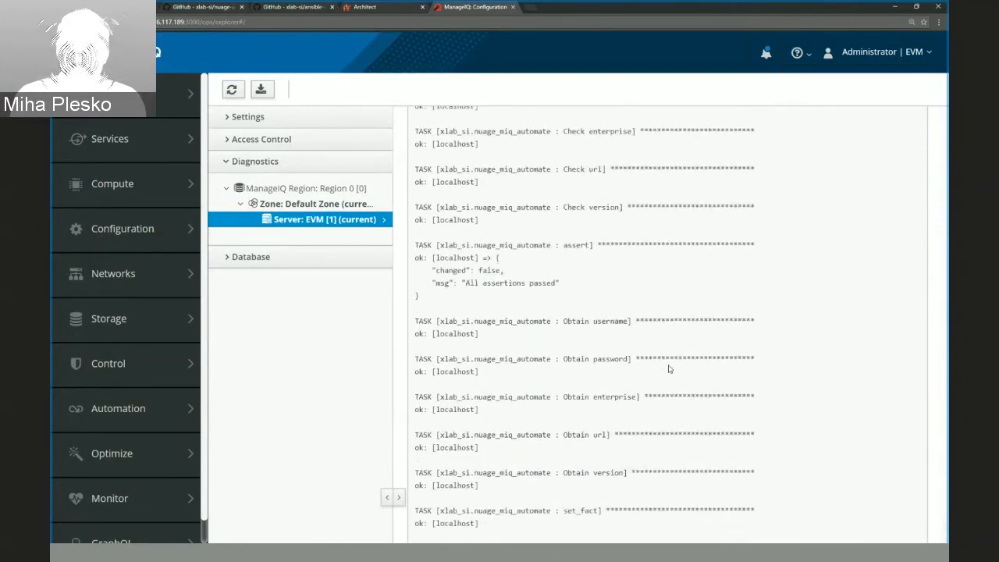
{"action": "scroll", "coordinate": [669, 369], "scroll_direction": "up", "scroll_amount": 3}
{"action": "scroll", "coordinate": [668, 369], "scroll_direction": "down", "scroll_amount": 3}
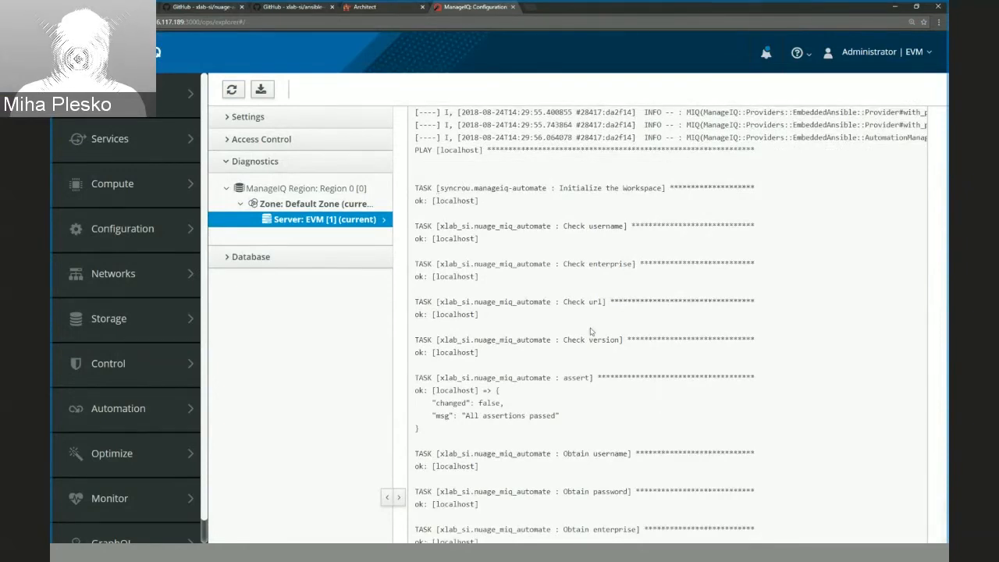
{"action": "scroll", "coordinate": [591, 331], "scroll_direction": "down", "scroll_amount": 2}
{"action": "scroll", "coordinate": [581, 281], "scroll_direction": "down", "scroll_amount": 8}
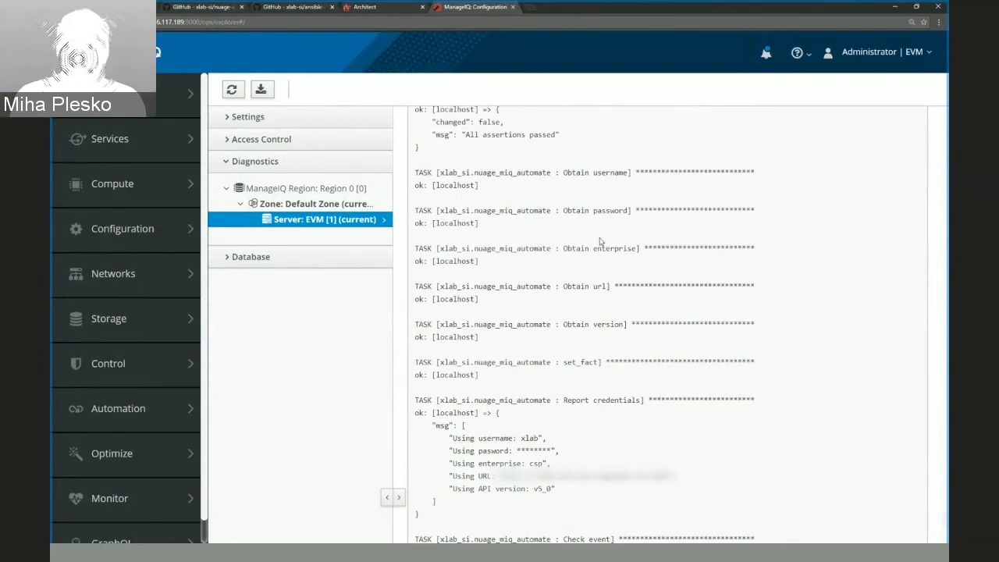
{"action": "scroll", "coordinate": [598, 443], "scroll_direction": "down", "scroll_amount": 2}
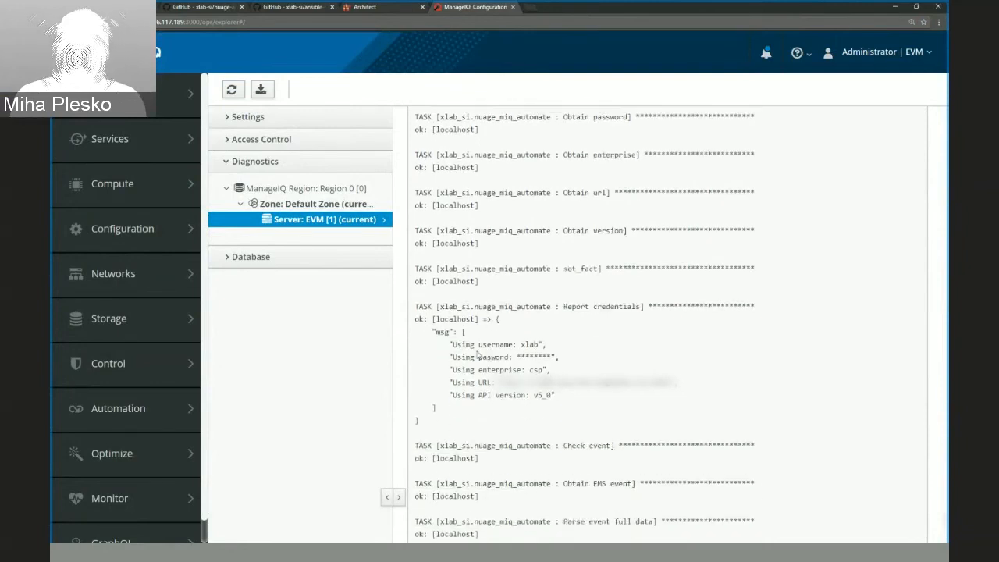
{"action": "left_click_drag", "start_coordinate": [471, 345], "coordinate": [566, 407]}
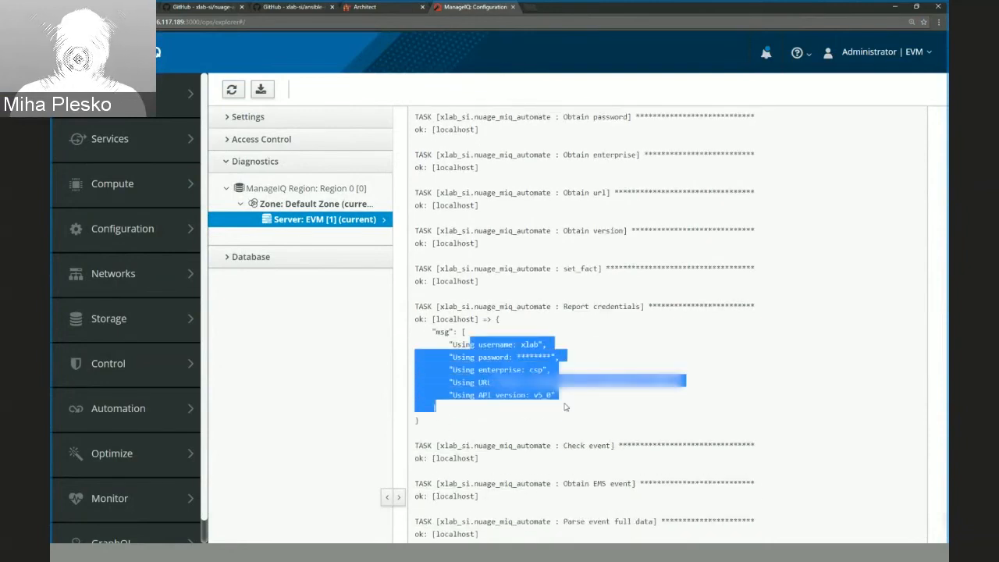
{"action": "left_click", "coordinate": [566, 406]}
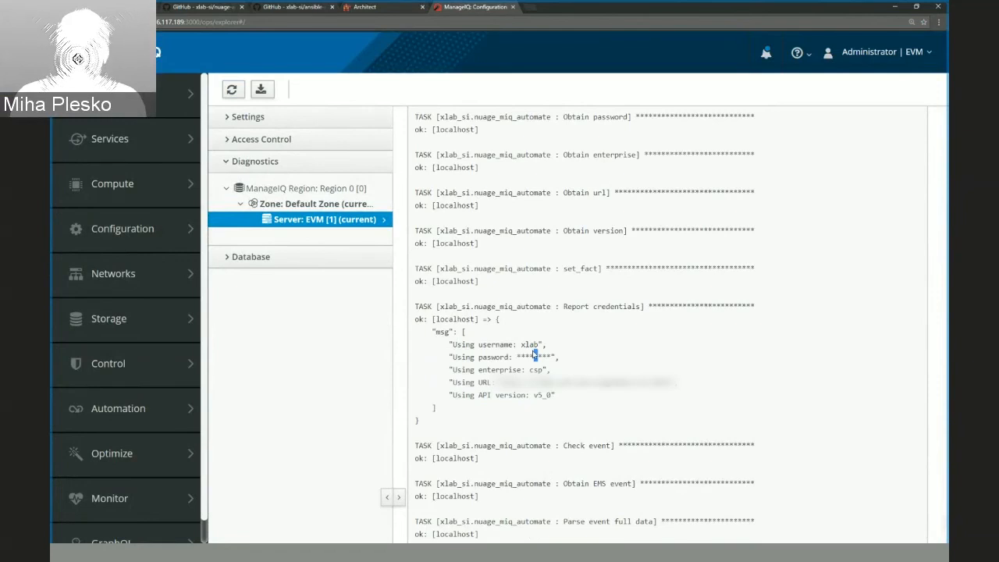
Review the remaining playbook tasks in the log and highlight the "Handling enterprise with ID" debug message.
{"action": "scroll", "coordinate": [534, 355], "scroll_direction": "down", "scroll_amount": 3}
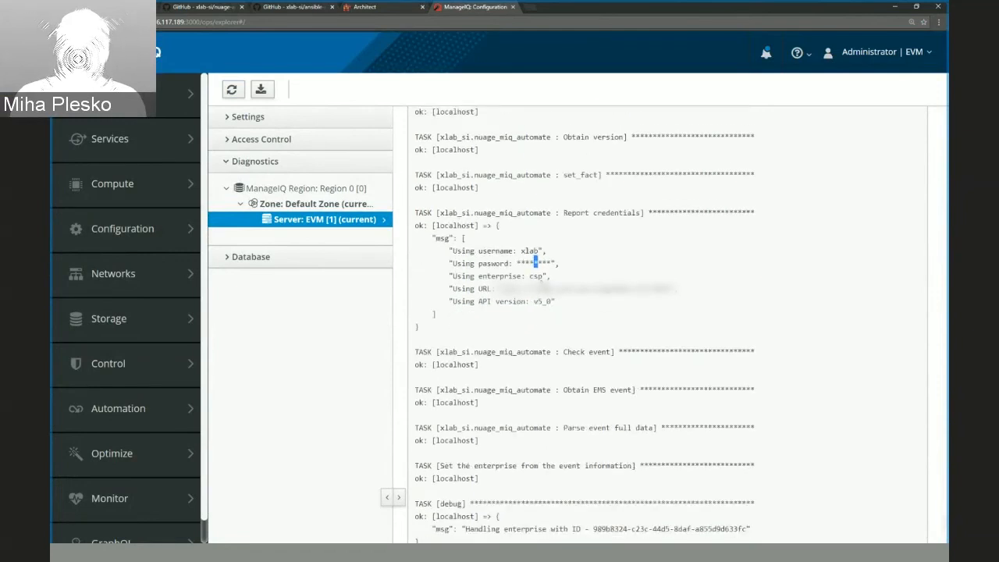
{"action": "scroll", "coordinate": [471, 338], "scroll_direction": "down", "scroll_amount": 3}
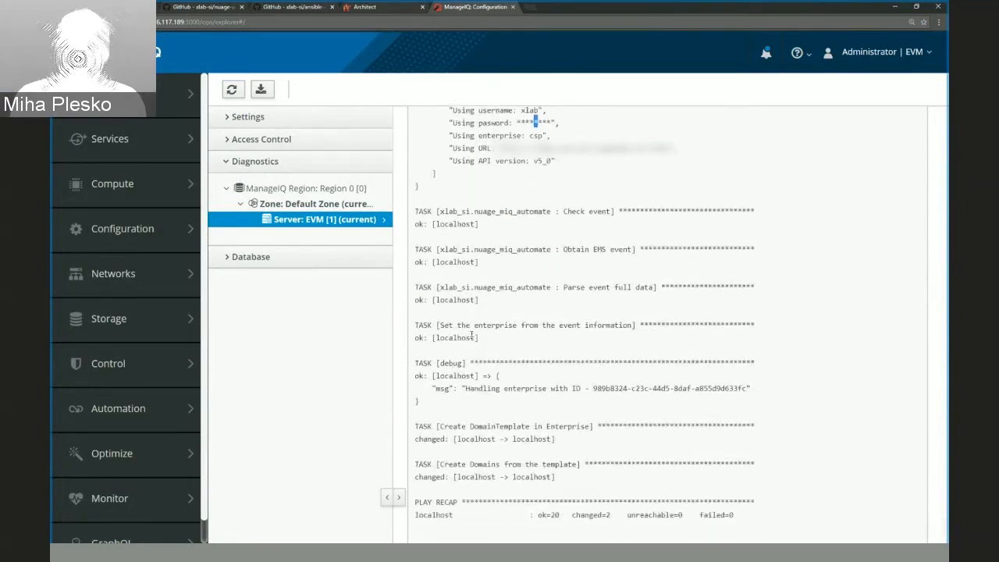
{"action": "scroll", "coordinate": [524, 341], "scroll_direction": "down", "scroll_amount": 3}
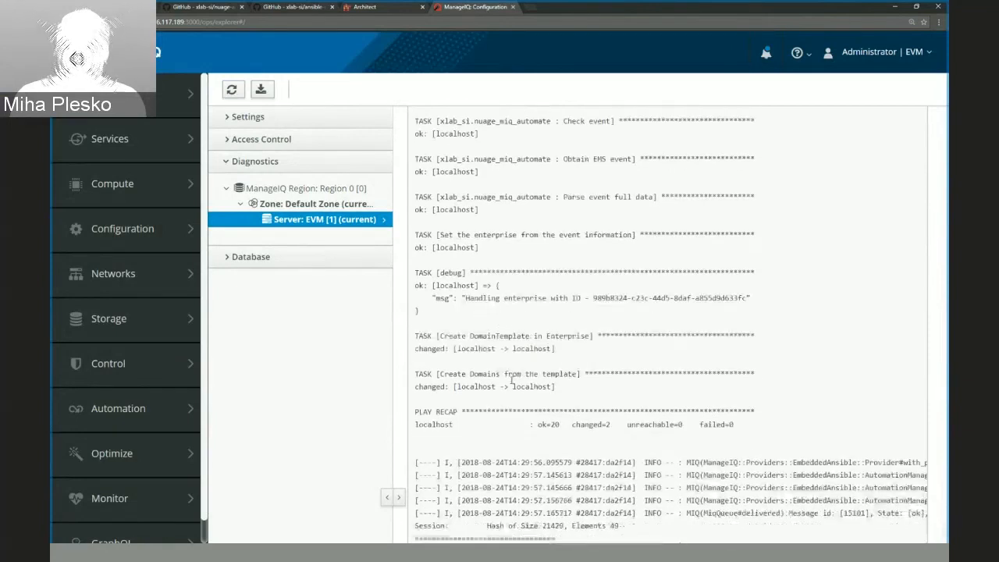
{"action": "left_click_drag", "start_coordinate": [463, 294], "coordinate": [584, 295]}
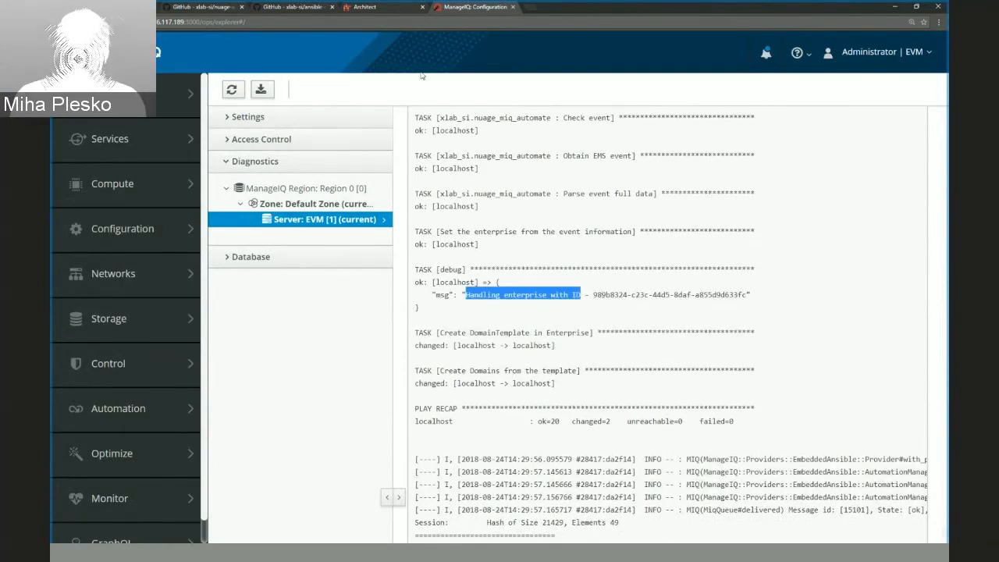
Switch to the nuage-ansible-playbooks repository on GitHub, open nuage_enterprise_create-domain-template.yaml and highlight its "Handling enterprise with ID" debug message.
{"action": "left_click", "coordinate": [207, 8]}
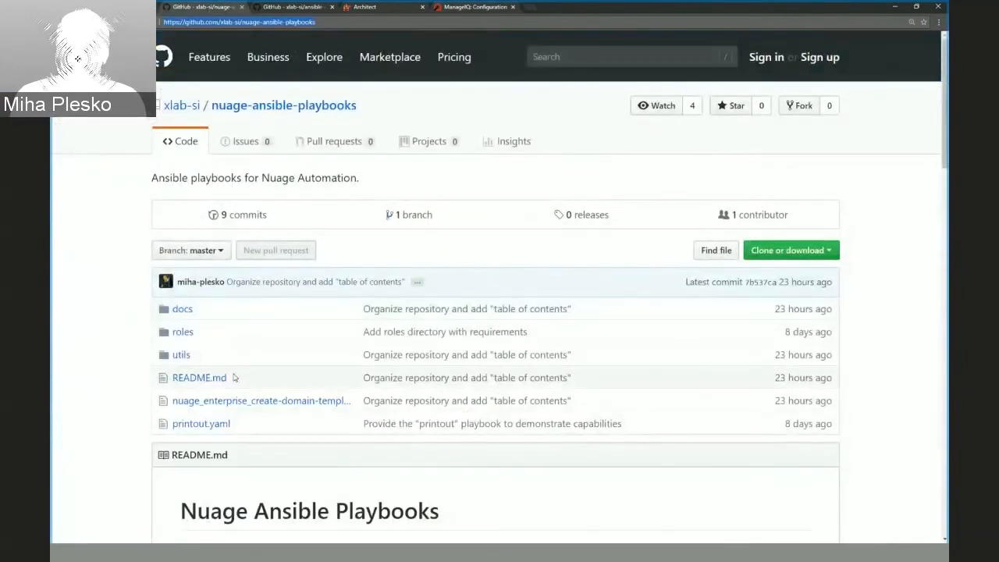
{"action": "left_click", "coordinate": [257, 401]}
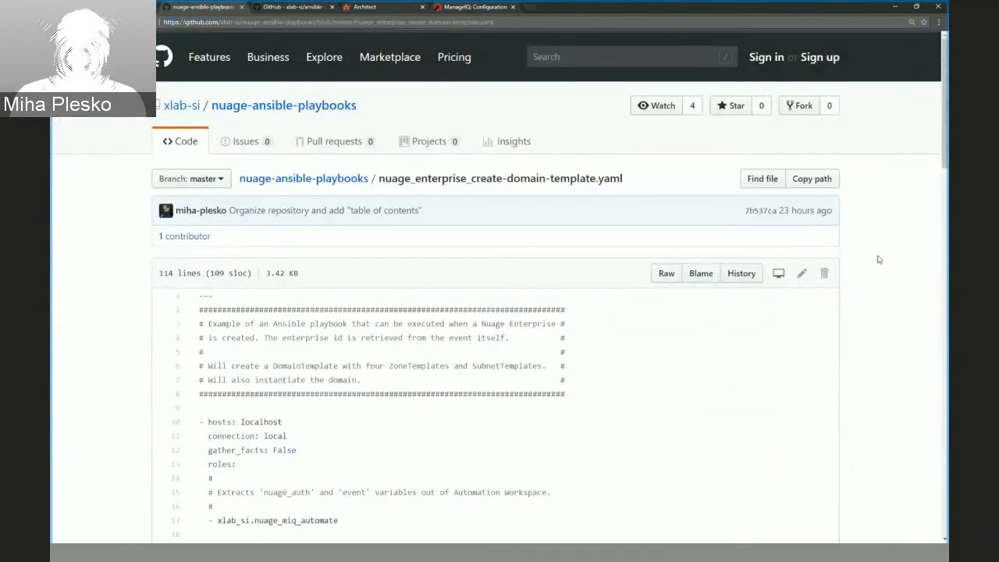
{"action": "scroll", "coordinate": [445, 458], "scroll_direction": "down", "scroll_amount": 5}
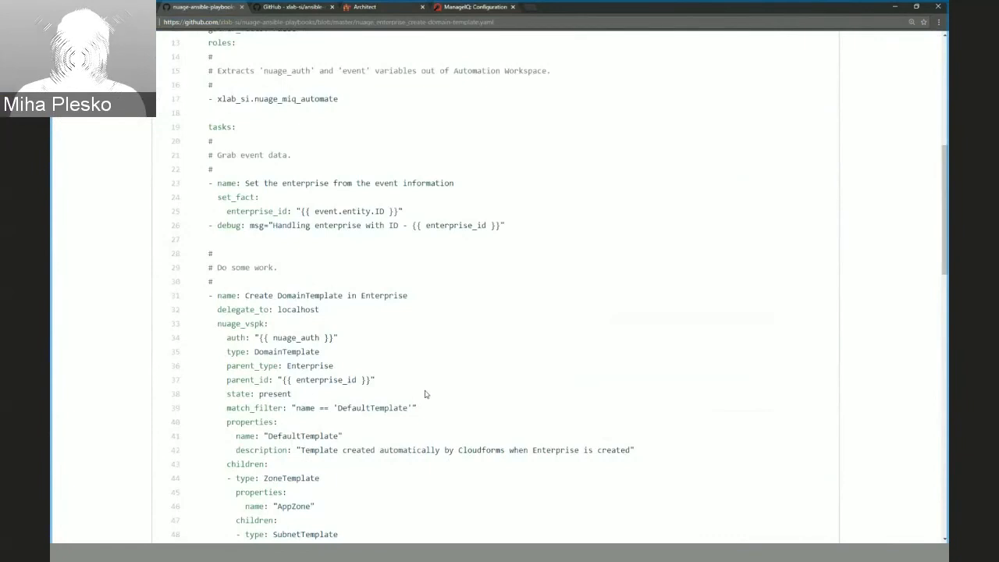
{"action": "left_click_drag", "start_coordinate": [273, 225], "coordinate": [407, 225]}
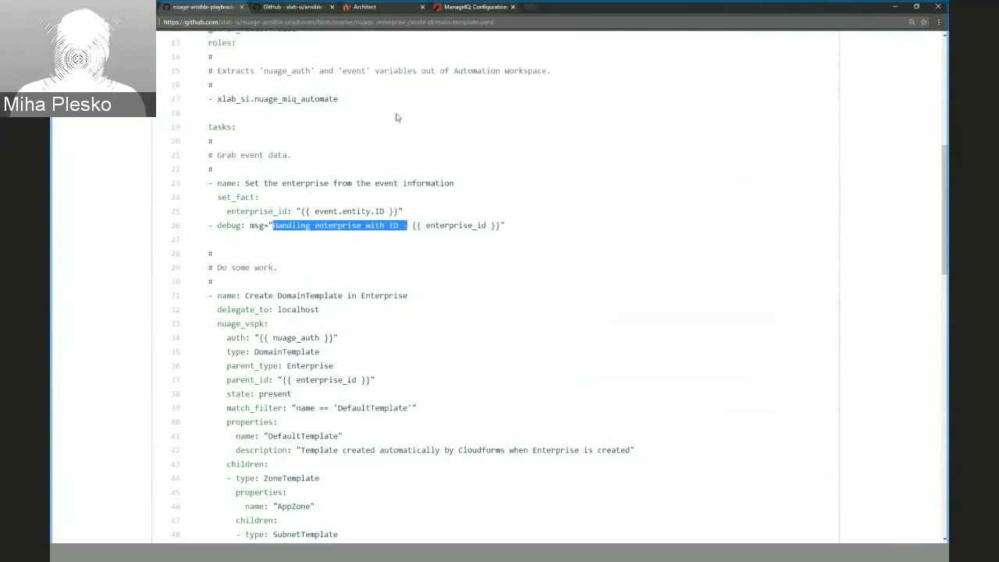
Highlight the Create DomainTemplate task in the ManageIQ log, and inspect the DefaultTemplate and CloudformsAnsible domain designs in Nuage Architect.
{"action": "left_click", "coordinate": [497, 10]}
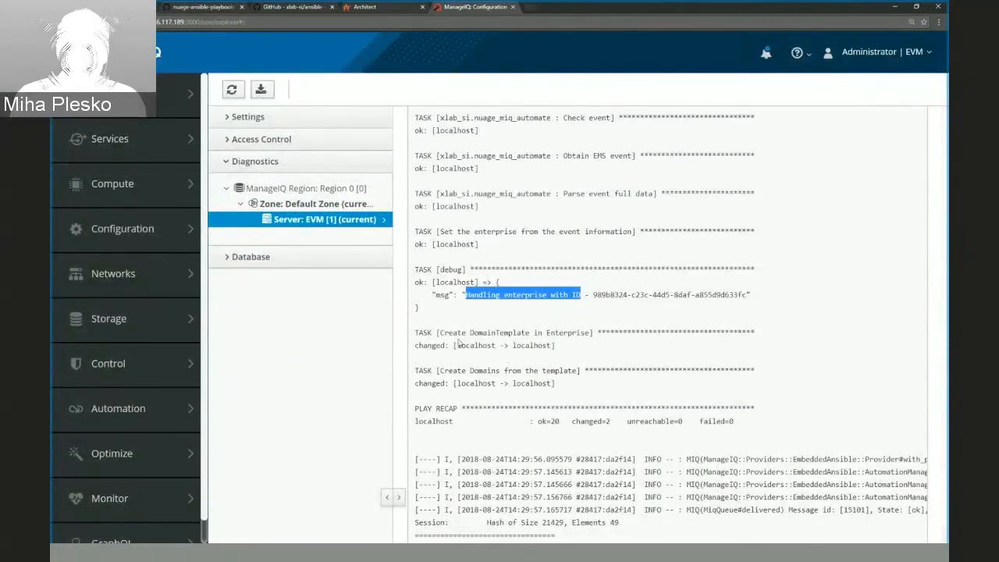
{"action": "left_click_drag", "start_coordinate": [440, 333], "coordinate": [555, 333]}
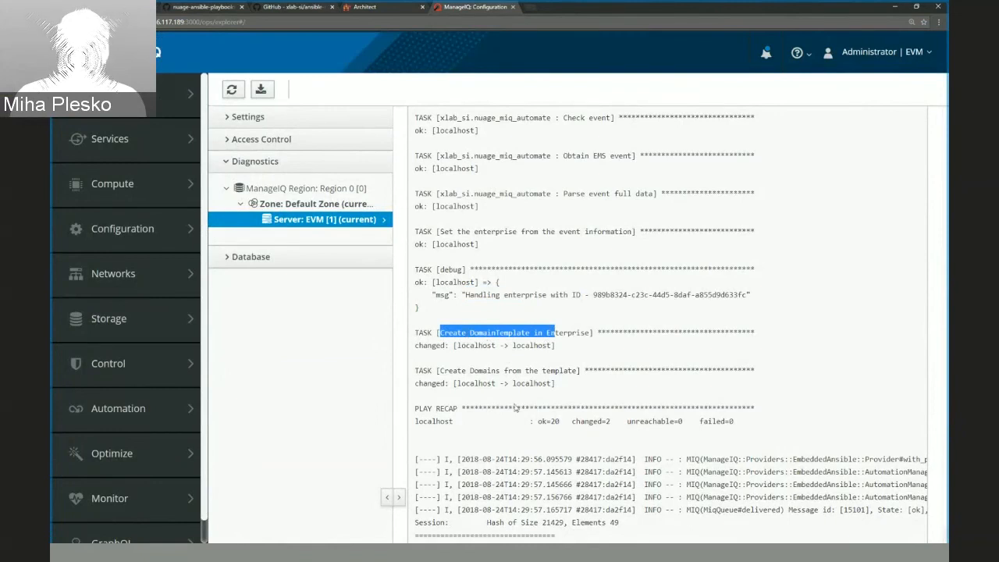
{"action": "left_click", "coordinate": [377, 9]}
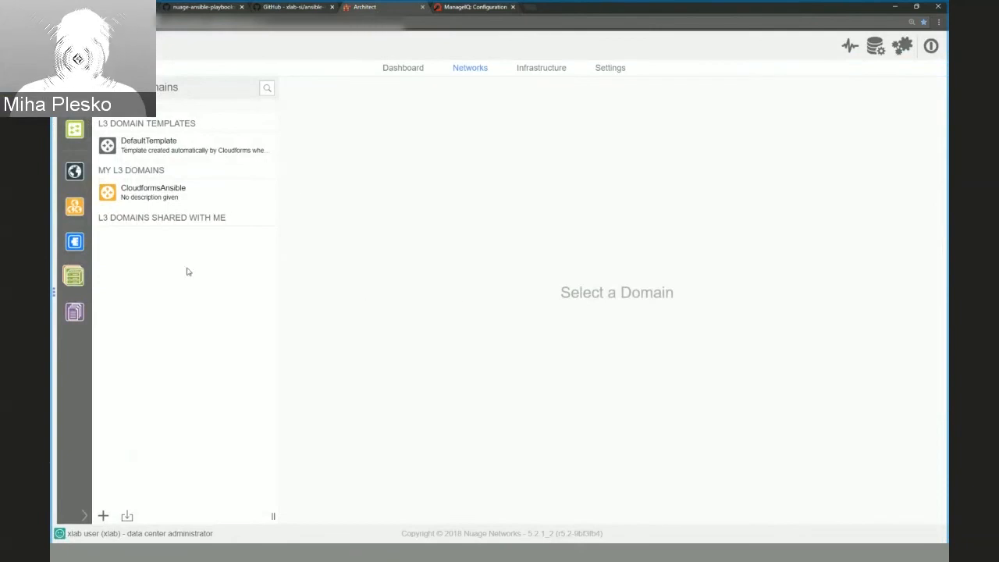
{"action": "left_click", "coordinate": [146, 153]}
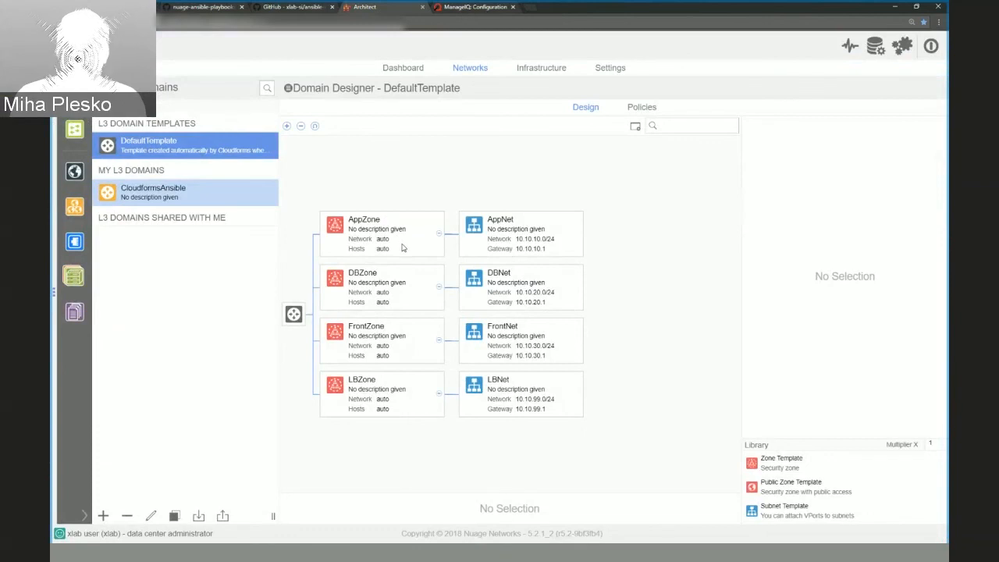
{"action": "left_click", "coordinate": [178, 197]}
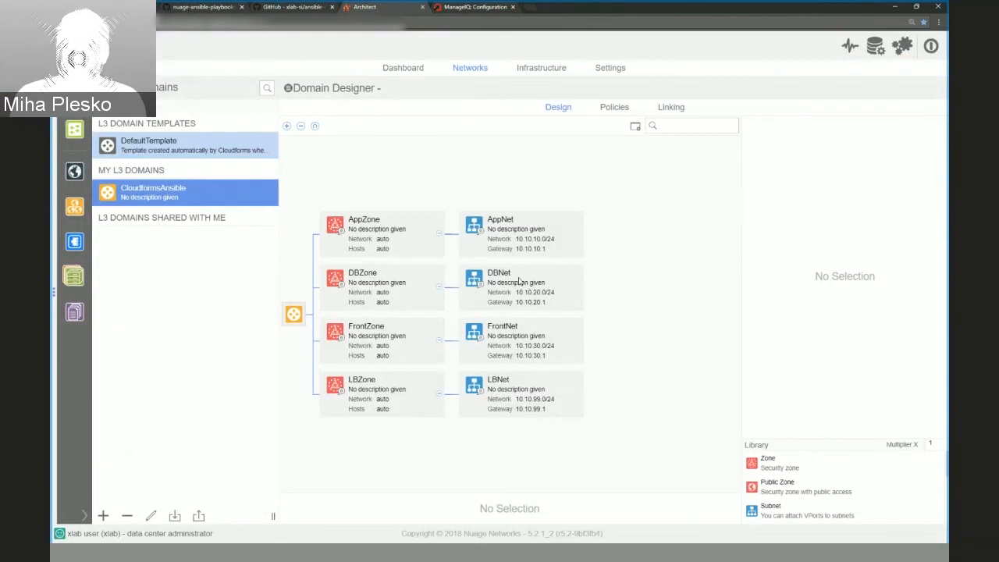